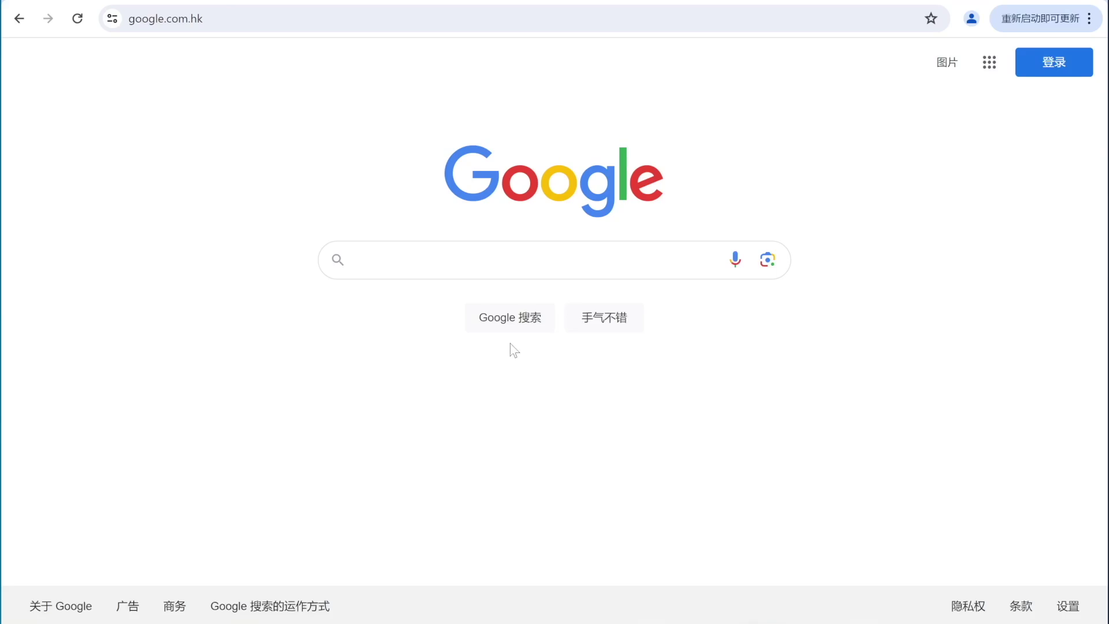
Search Google for vscode, visit the Visual Studio Code website, then go back to the results
text(vs)
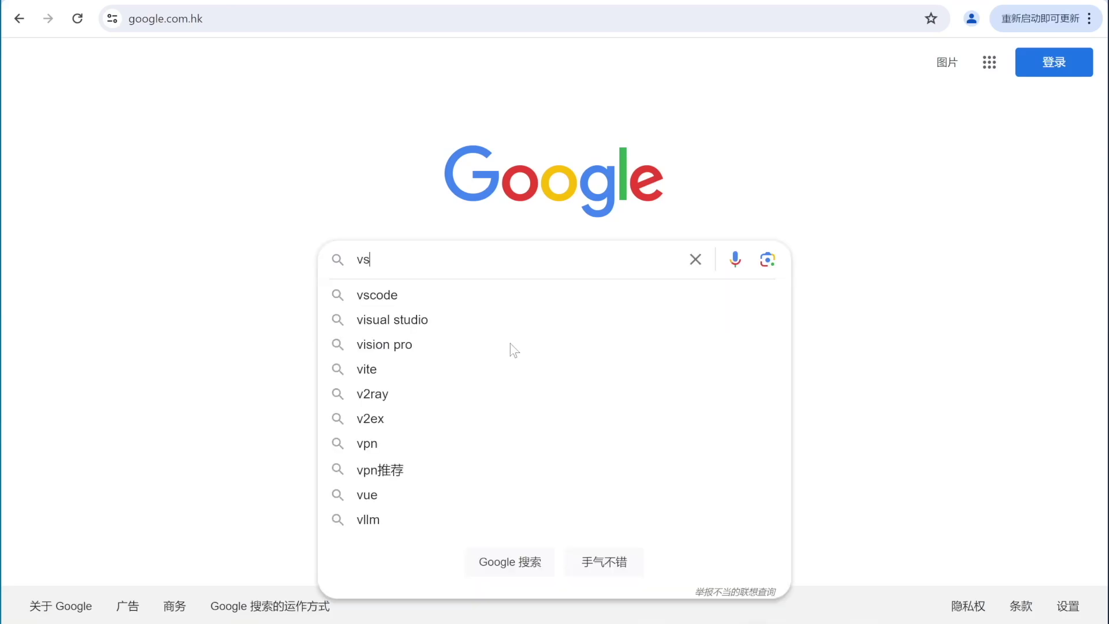
text(code)
key(Return)
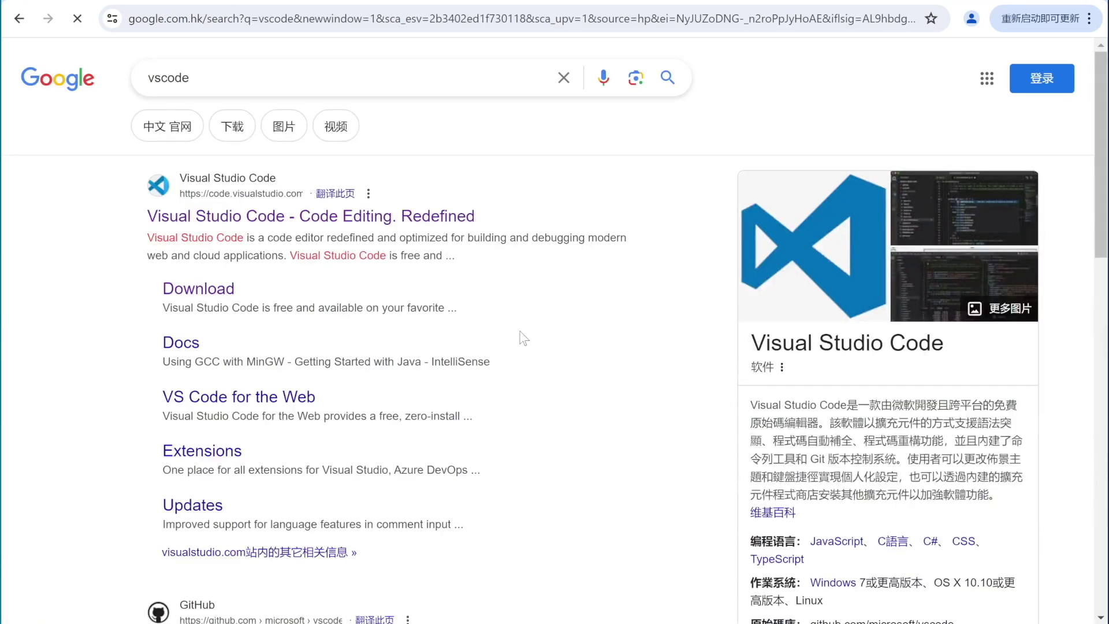
click(417, 215)
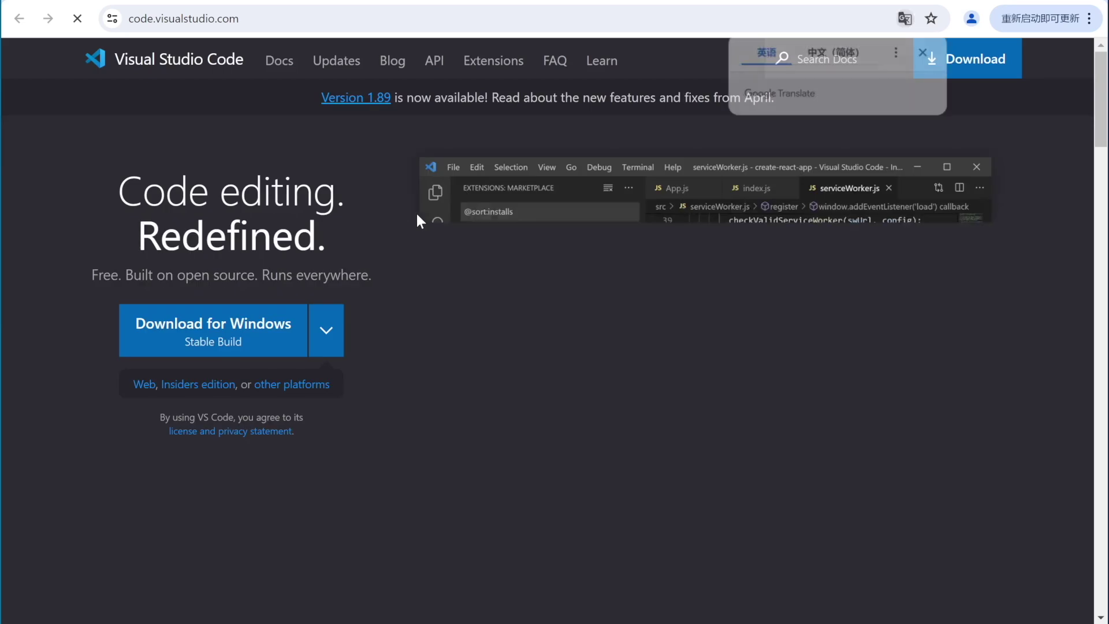
click(924, 52)
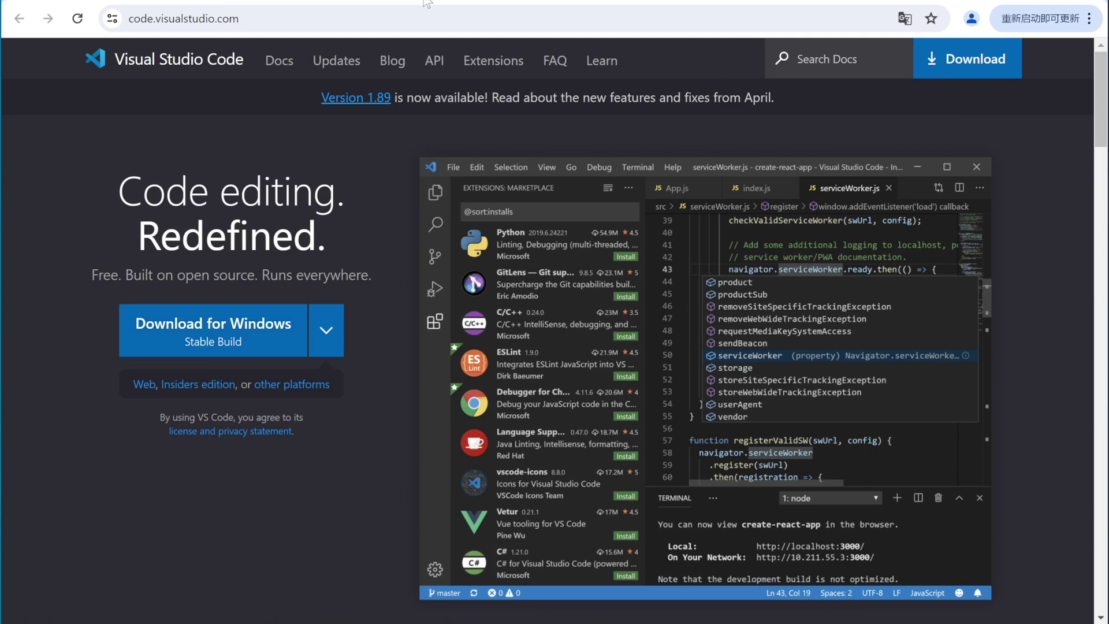
key(alt+Left)
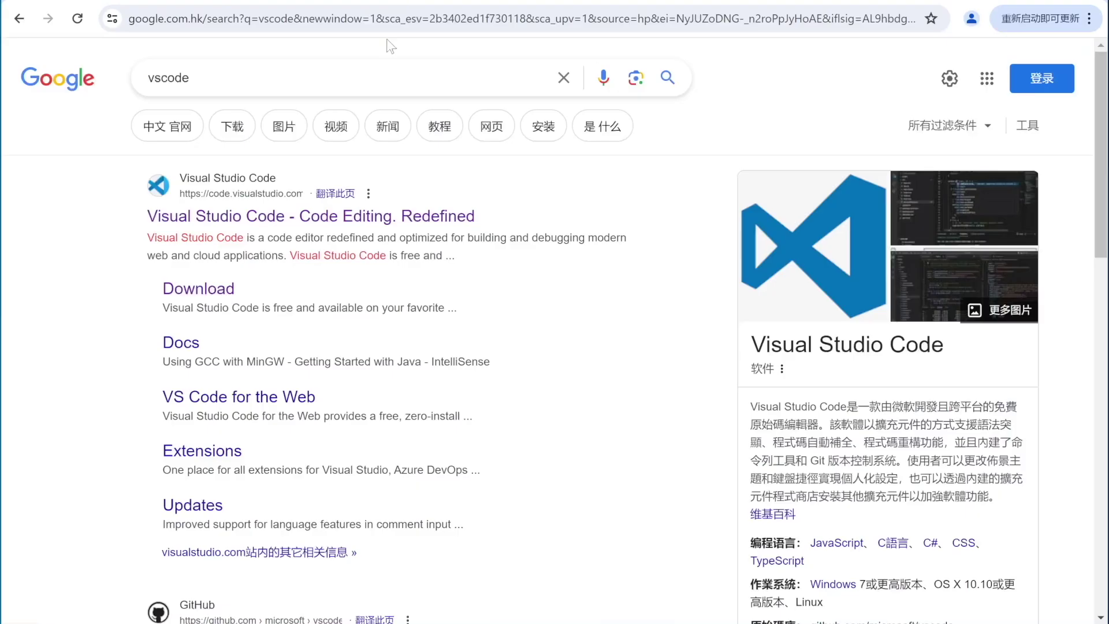
Search for 'flutter sdk' and browse the Windows stable releases in the Flutter SDK archive
click(239, 81)
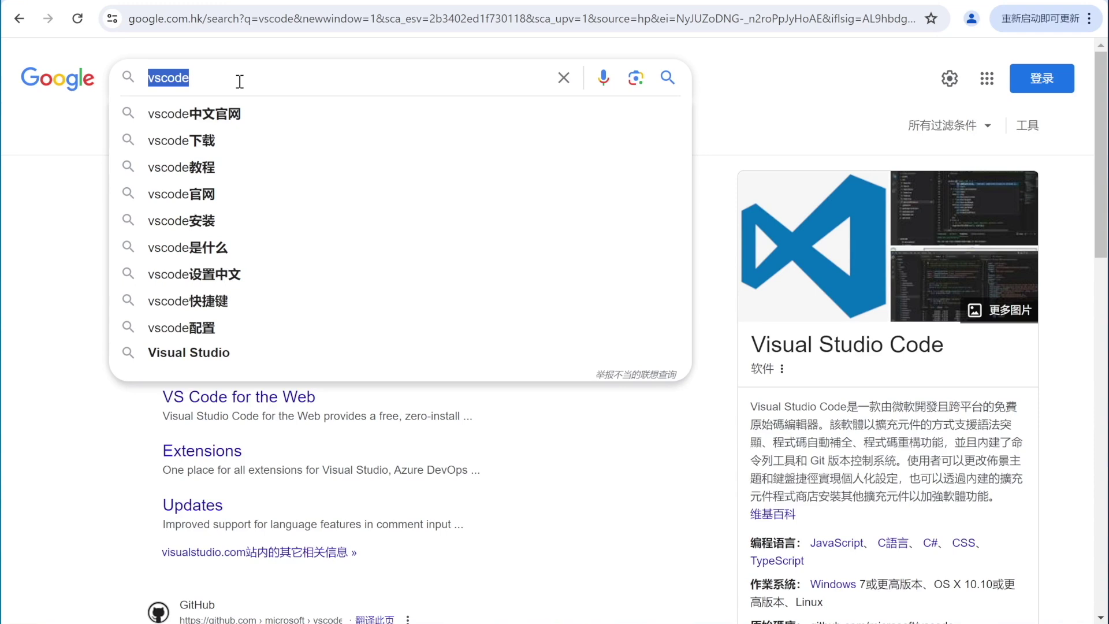
key(BackSpace)
text(flutter sdk)
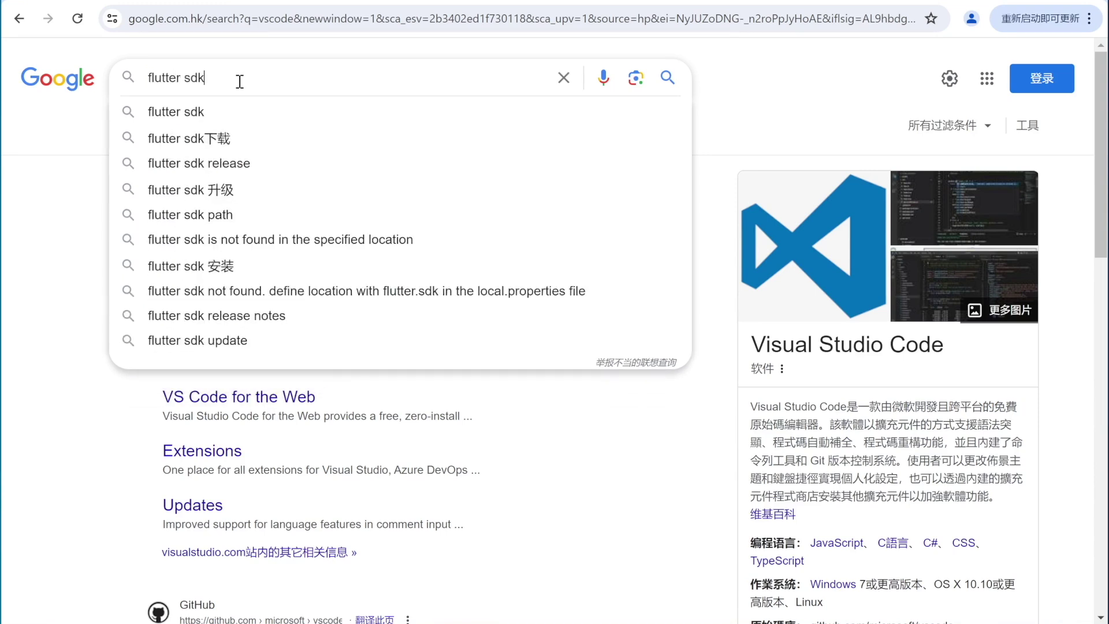
key(Return)
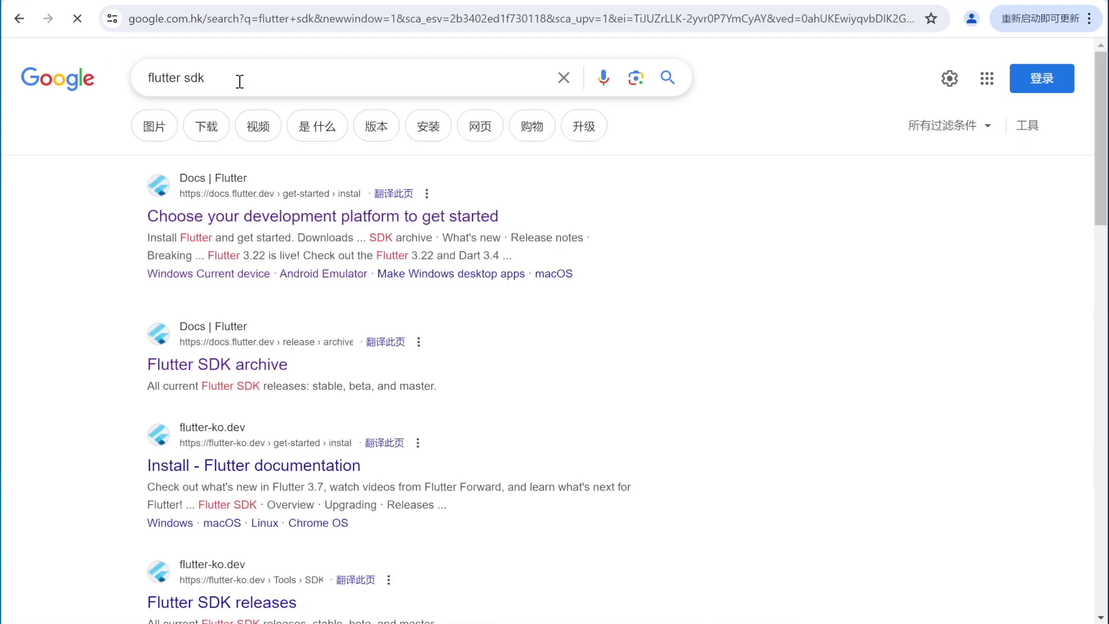
click(232, 363)
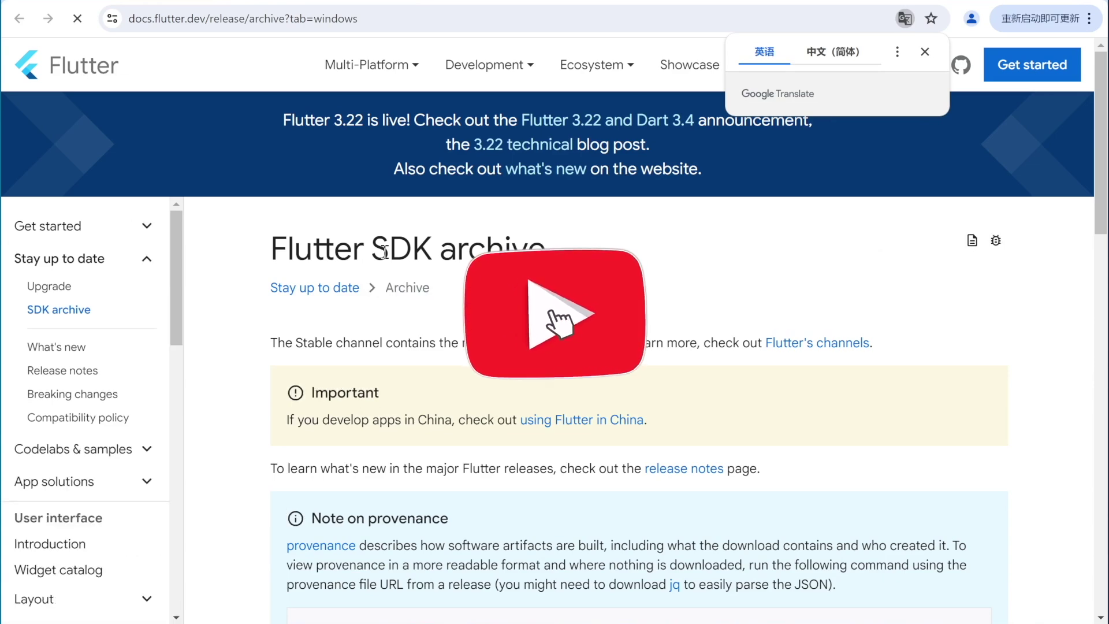
scroll(347, 323, down, 8)
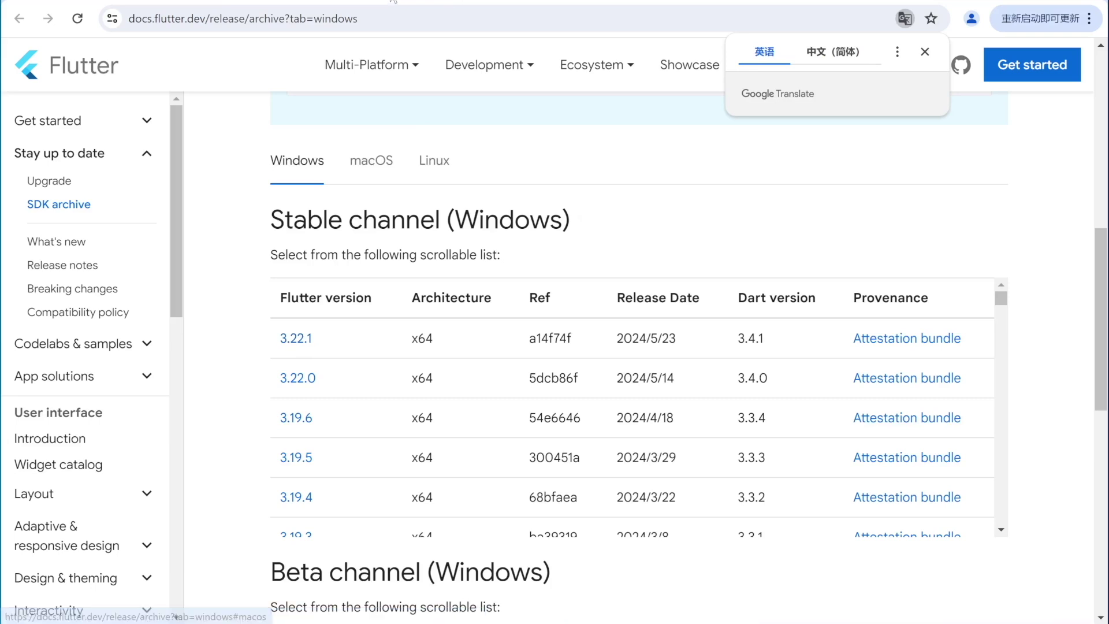
key(alt+Left)
click(271, 74)
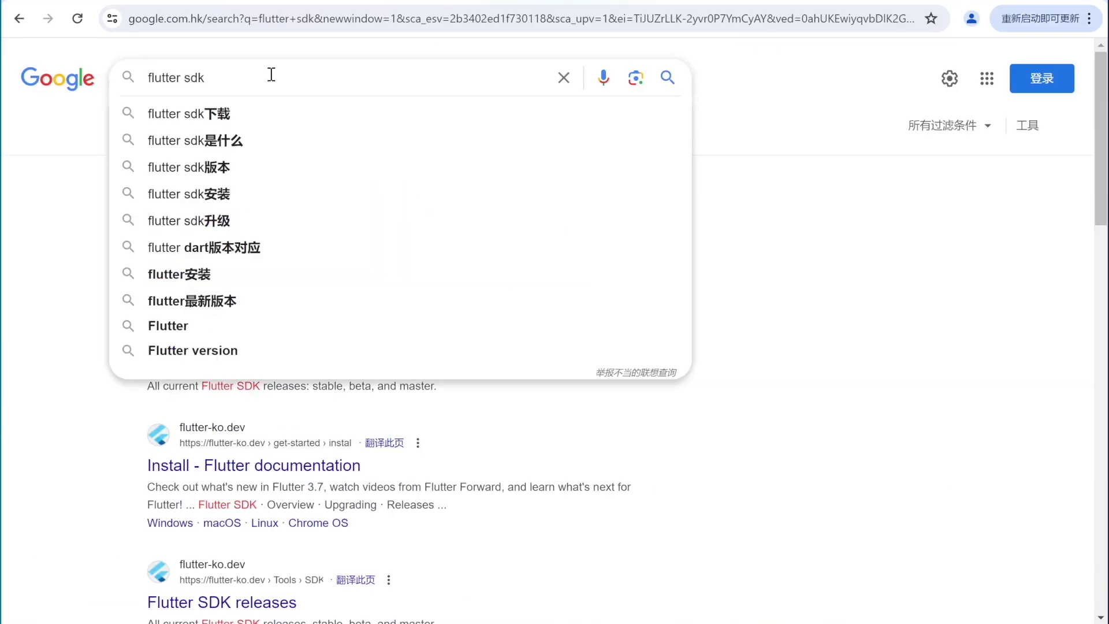
Search 'android studio' and download Android Studio Jellyfish 2023.3.1 Patch 1 for Windows
key(BackSpace)
key(BackSpace)
key(BackSpace)
key(BackSpace)
key(BackSpace)
key(BackSpace)
key(BackSpace)
key(BackSpace)
key(BackSpace)
key(BackSpace)
key(BackSpace)
text(an)
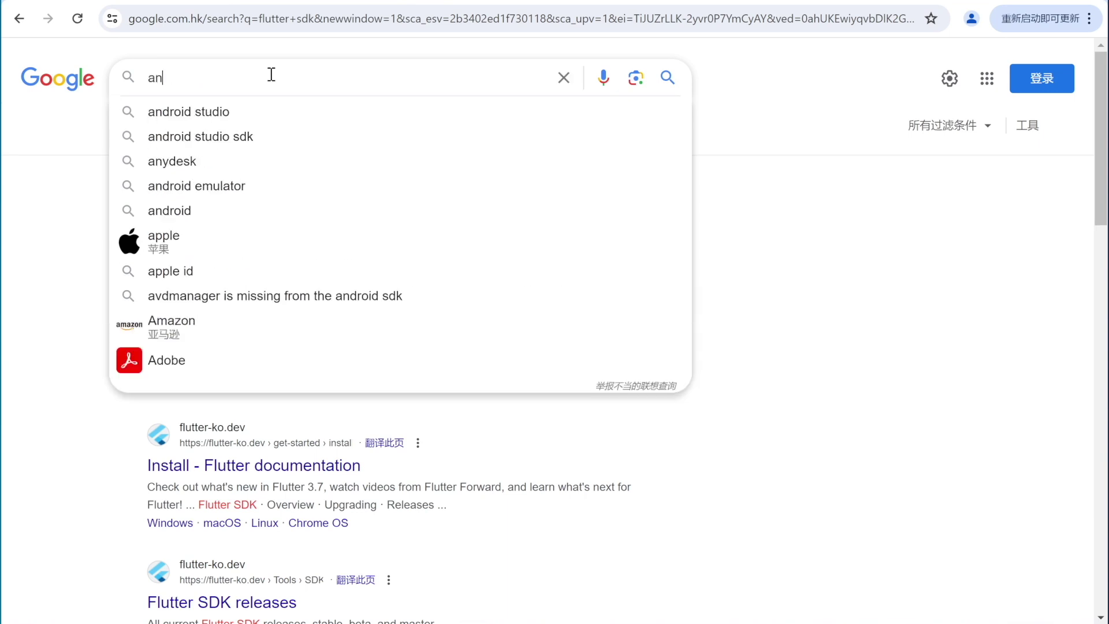
text(droid studio)
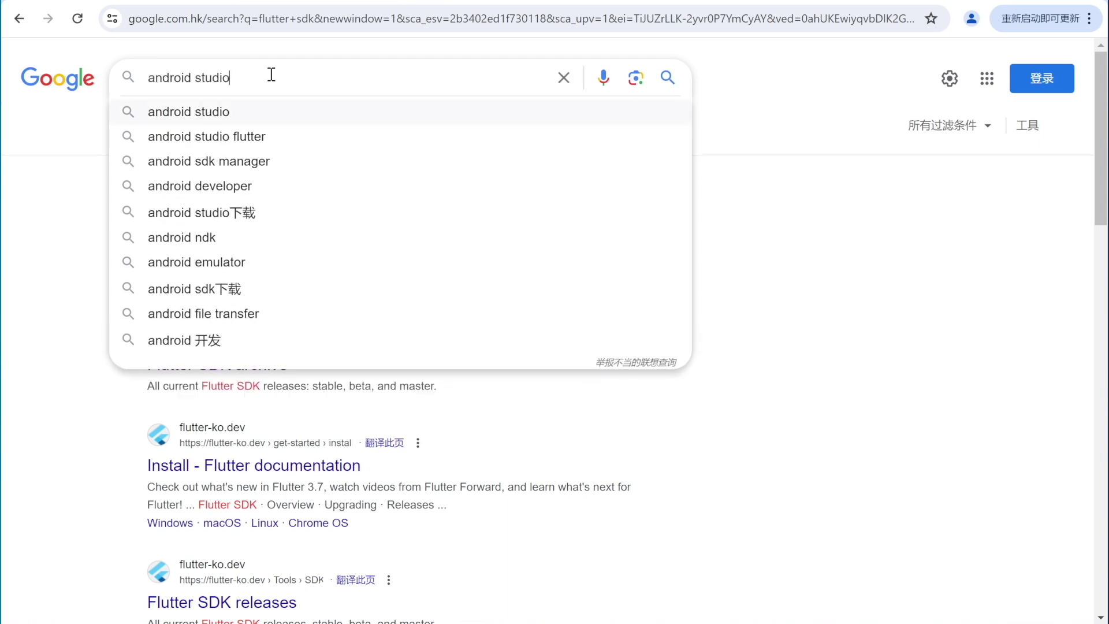
key(Return)
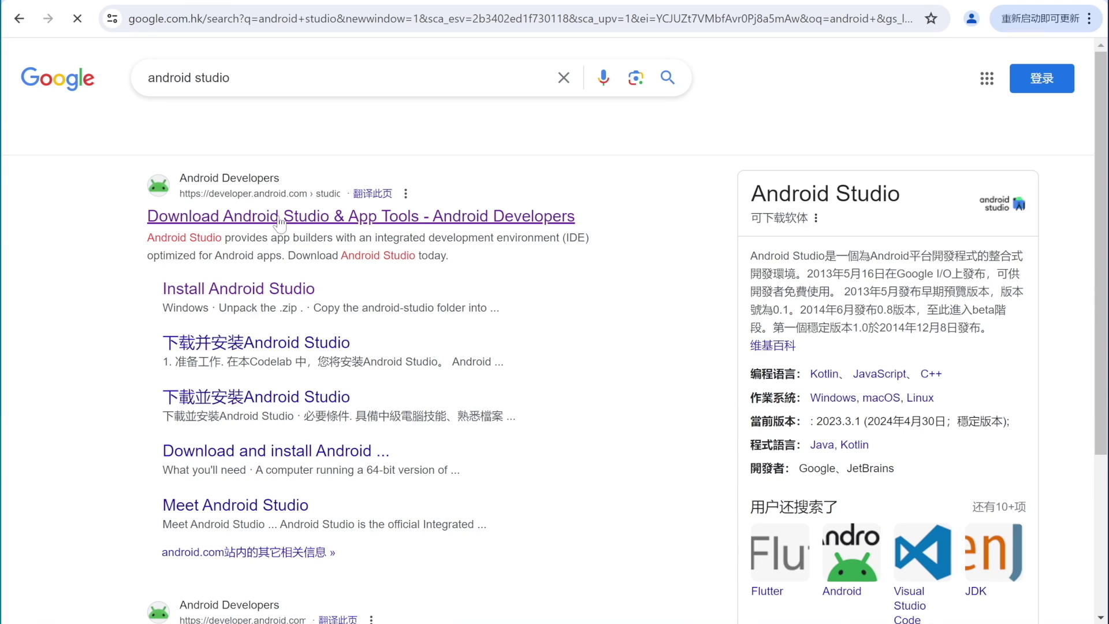
click(279, 218)
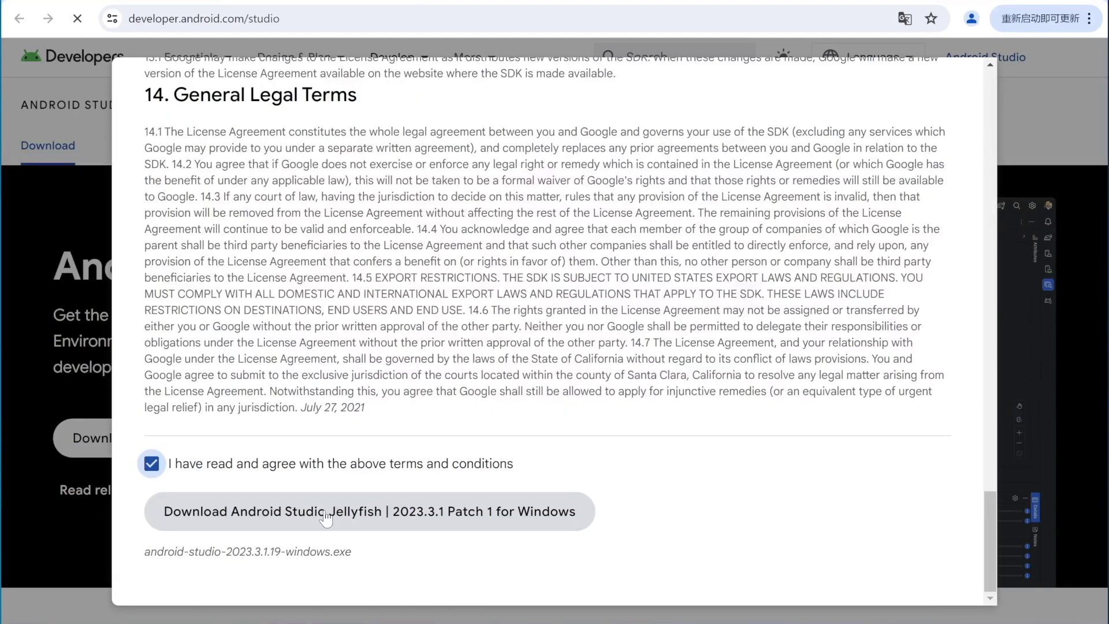
click(31, 134)
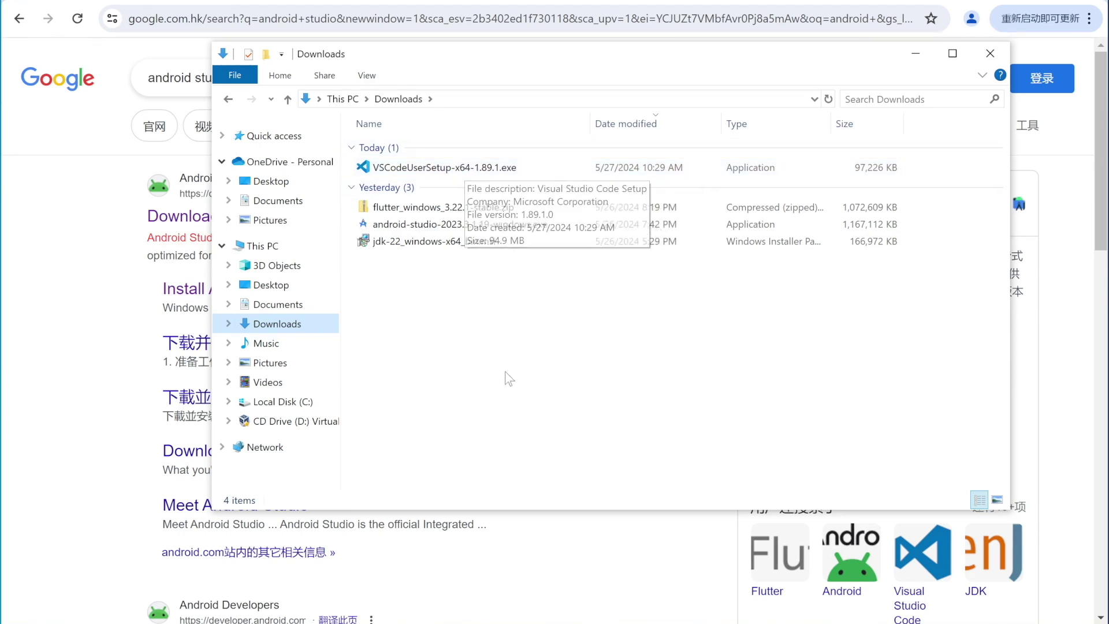
Run the VSCodeUserSetup-x64-1.89.1.exe installer from the Downloads folder
click(693, 623)
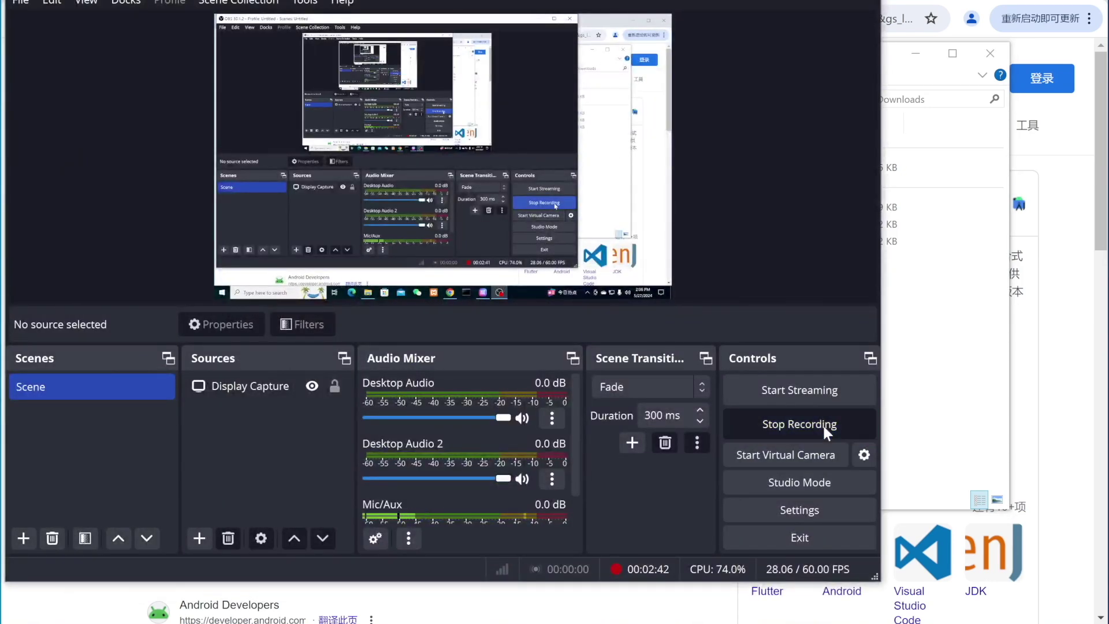
click(823, 424)
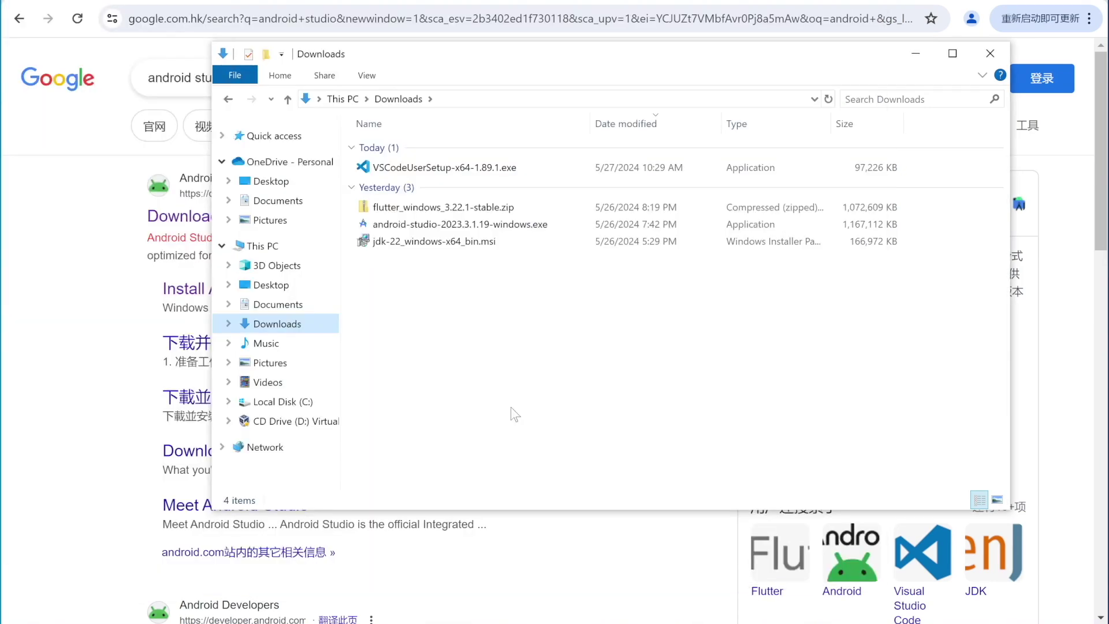
click(488, 174)
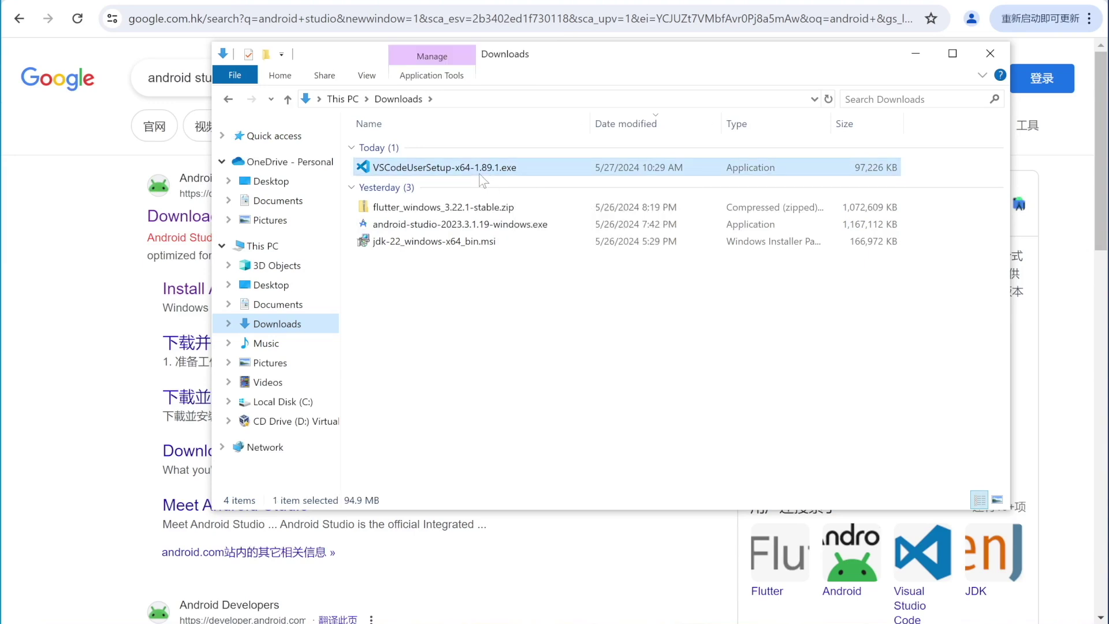
double_click(480, 173)
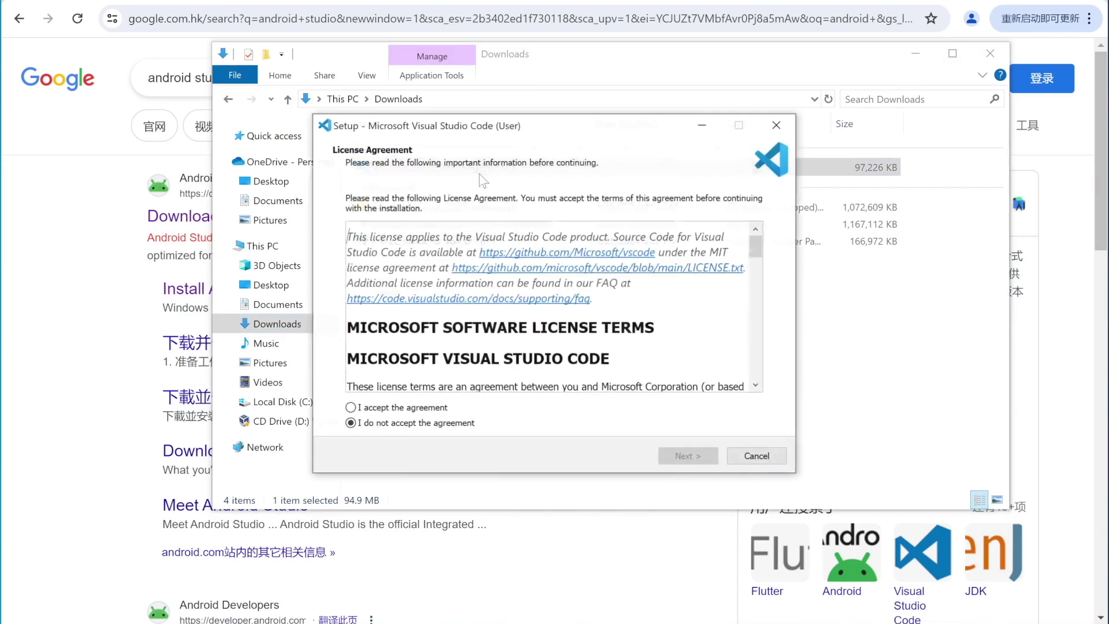
Install VS Code with default location and Start Menu folder, adding the Open with Code context action
click(387, 408)
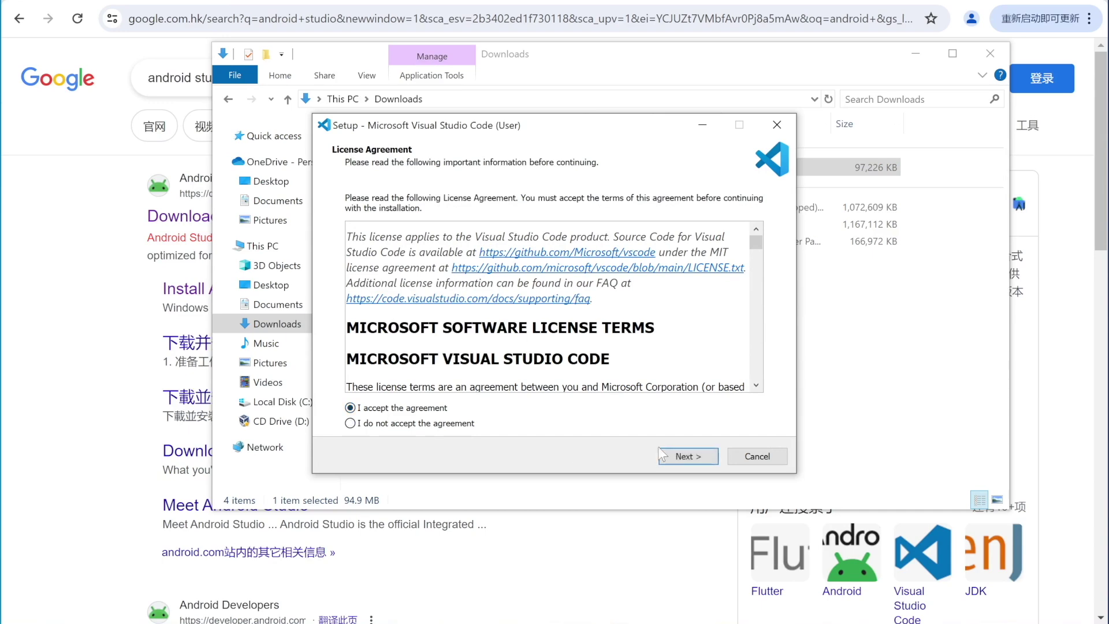
click(674, 457)
click(674, 456)
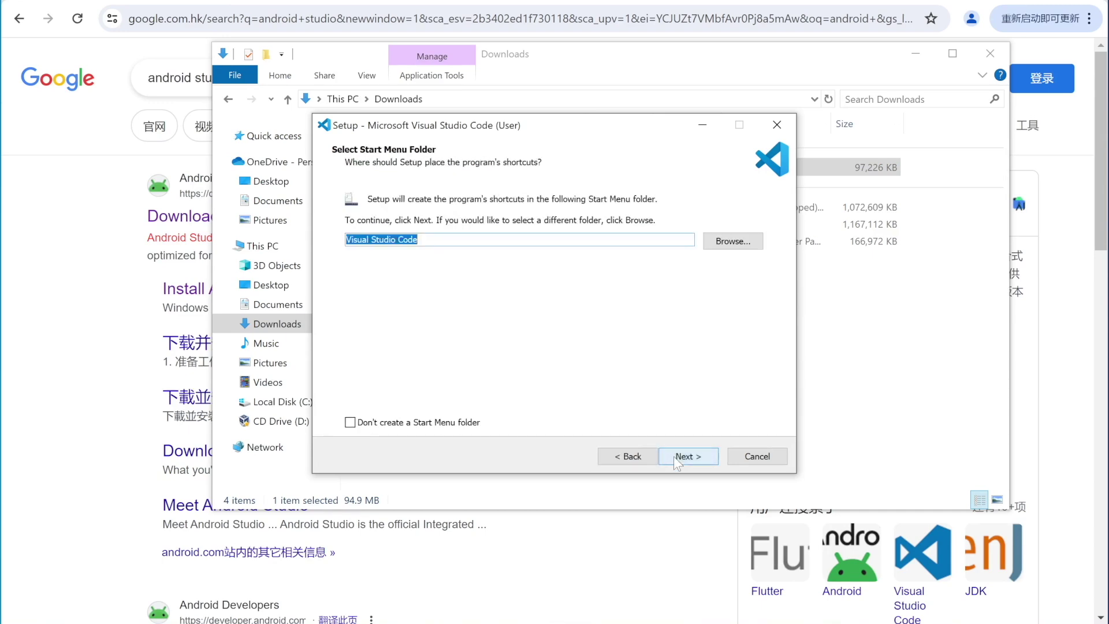
click(674, 456)
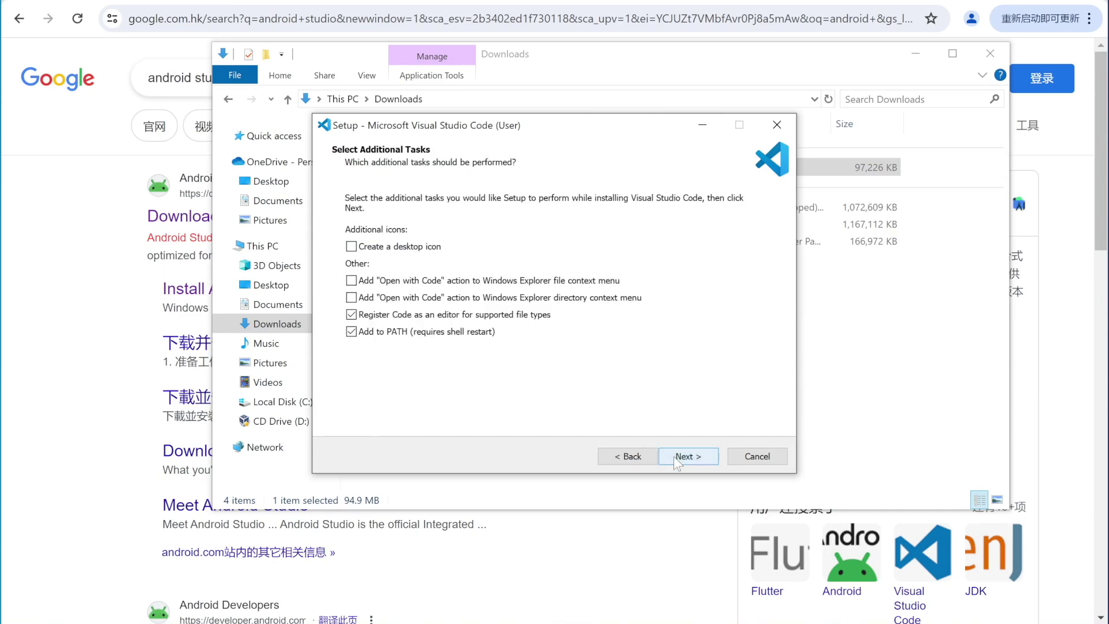
click(674, 457)
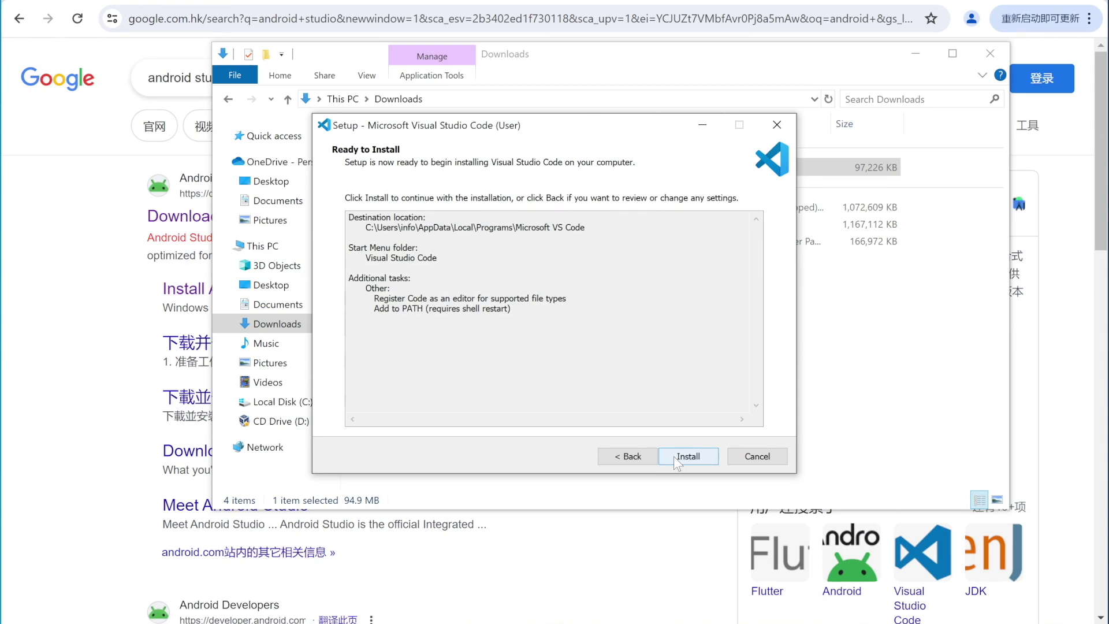
click(627, 458)
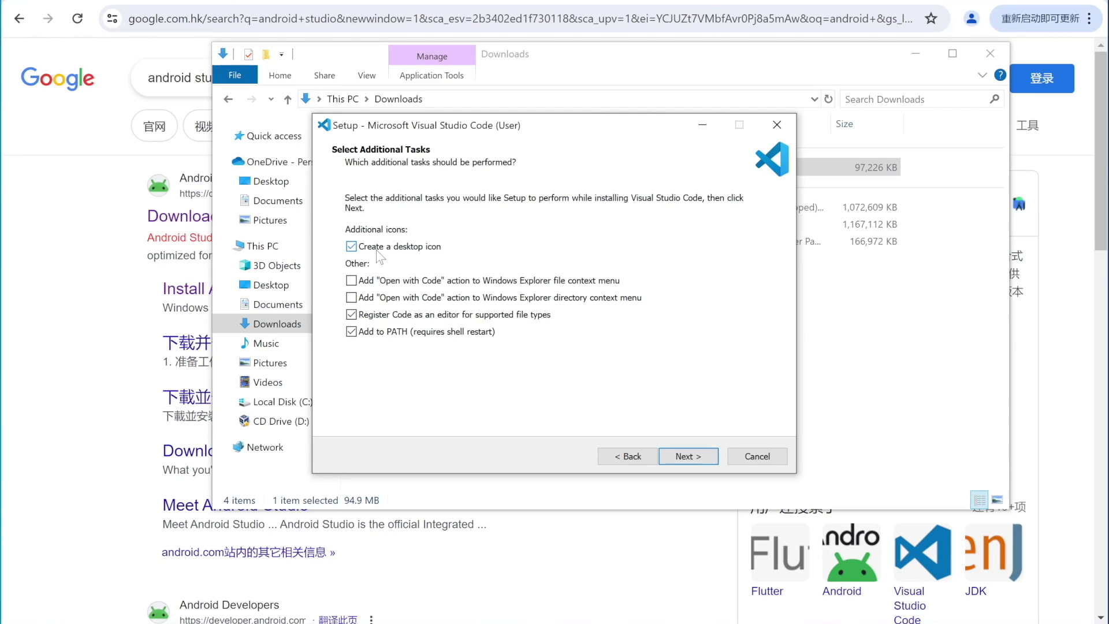
click(459, 281)
click(689, 457)
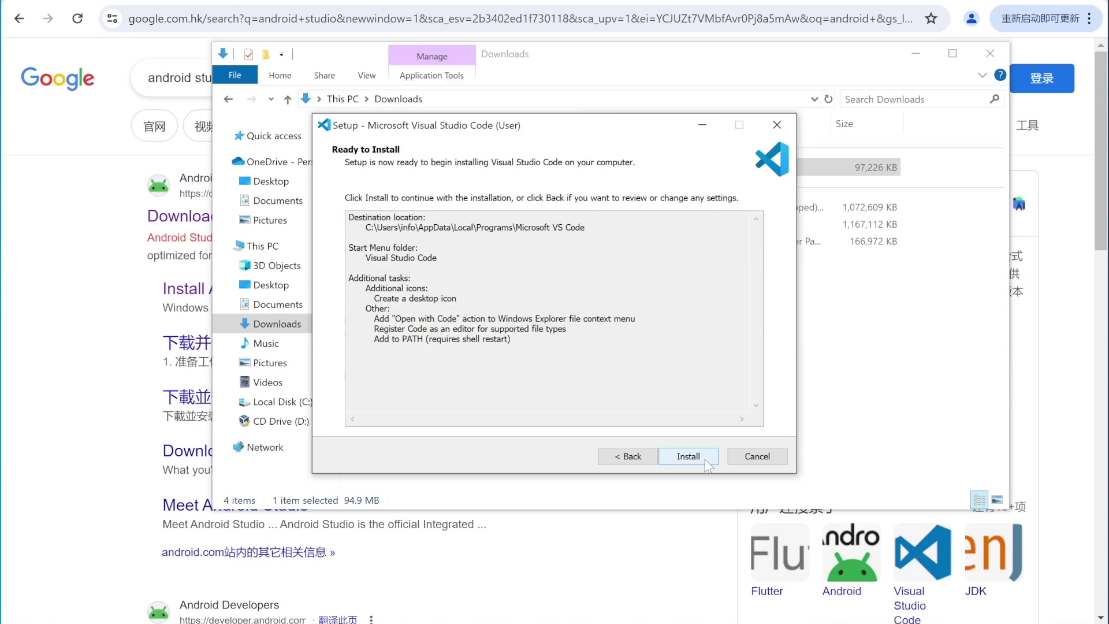
click(688, 456)
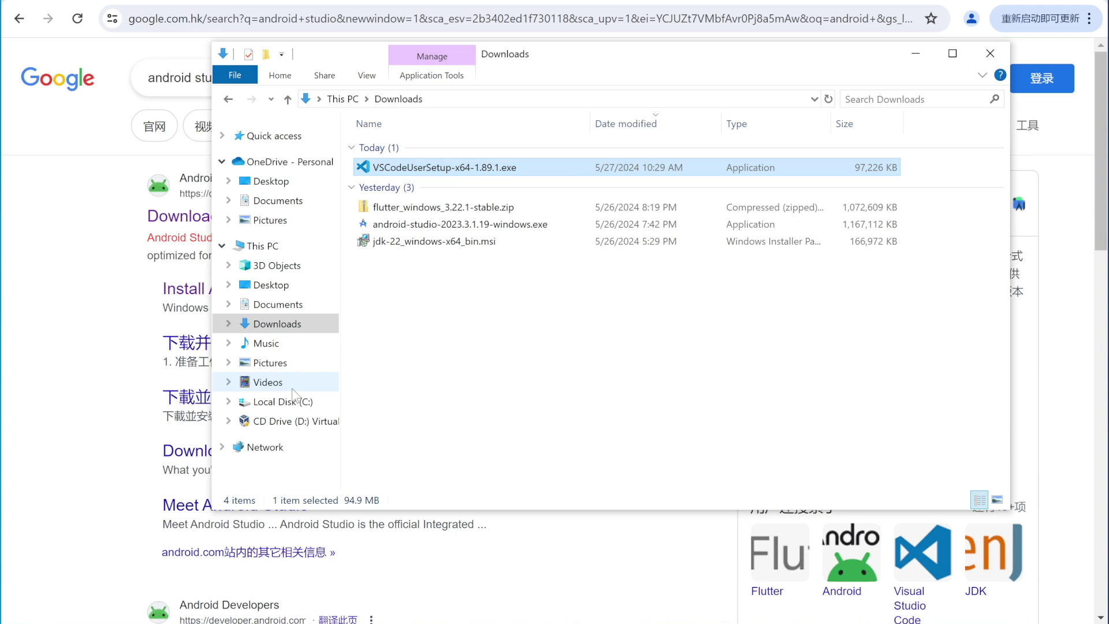
Copy flutter_windows_3.22.1-stable.zip from the Downloads folder
click(278, 304)
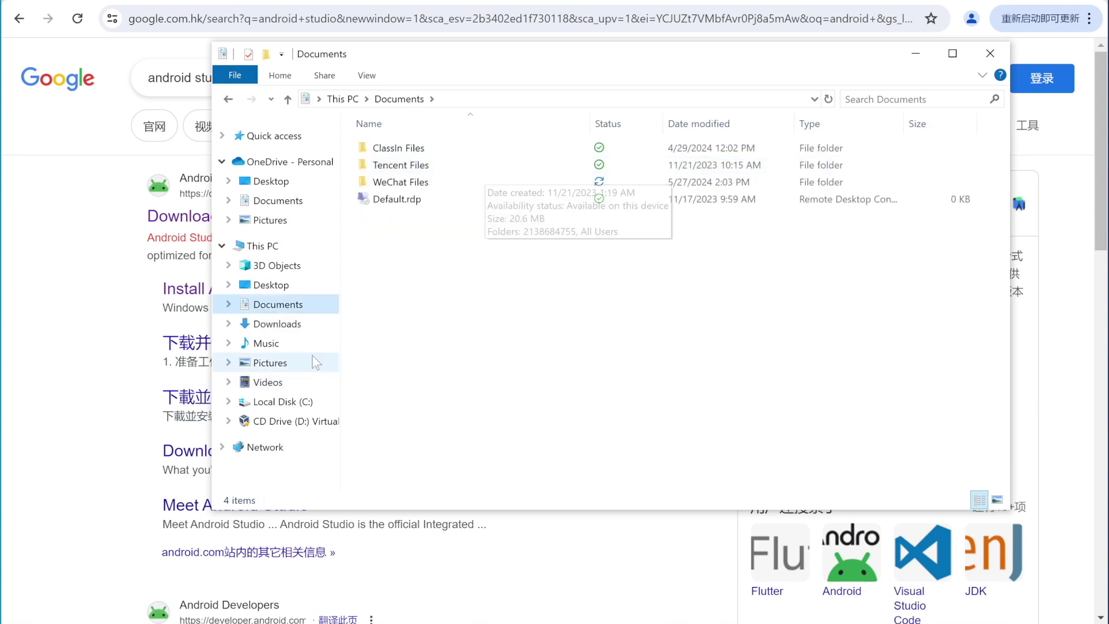
click(278, 324)
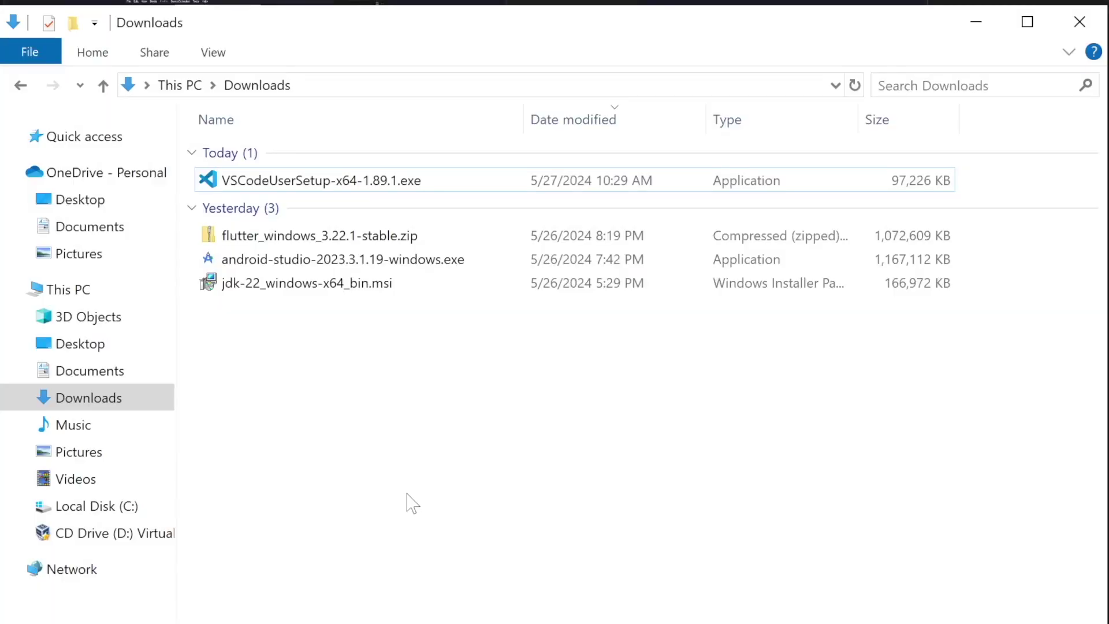
click(317, 245)
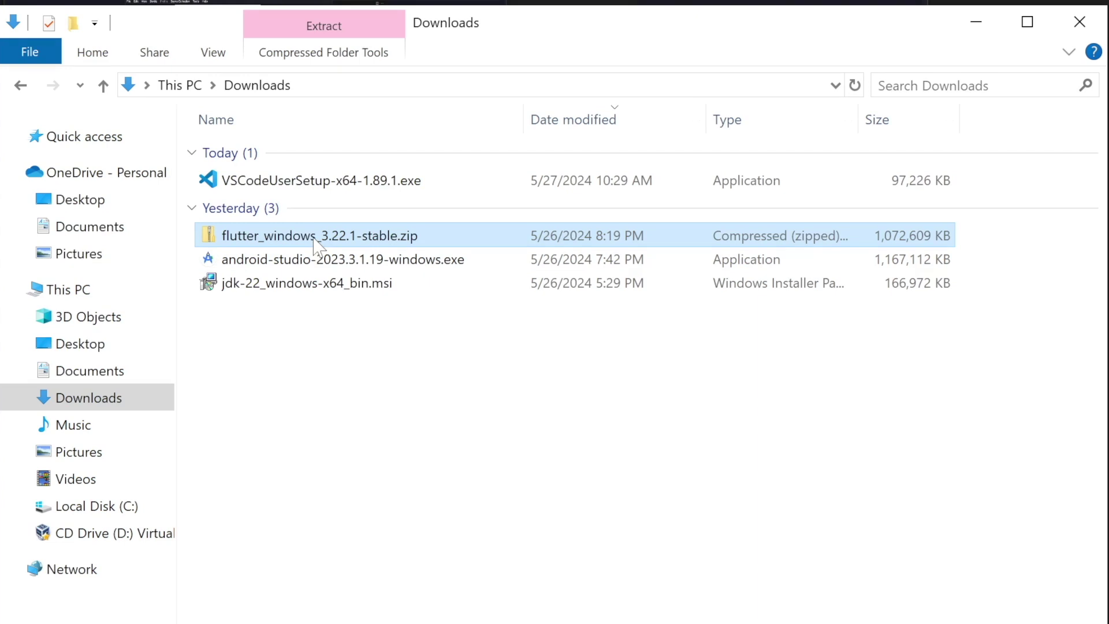
right_click(314, 239)
key(Escape)
Create a new folder named flutter on Local Disk (C:) and open it
click(135, 507)
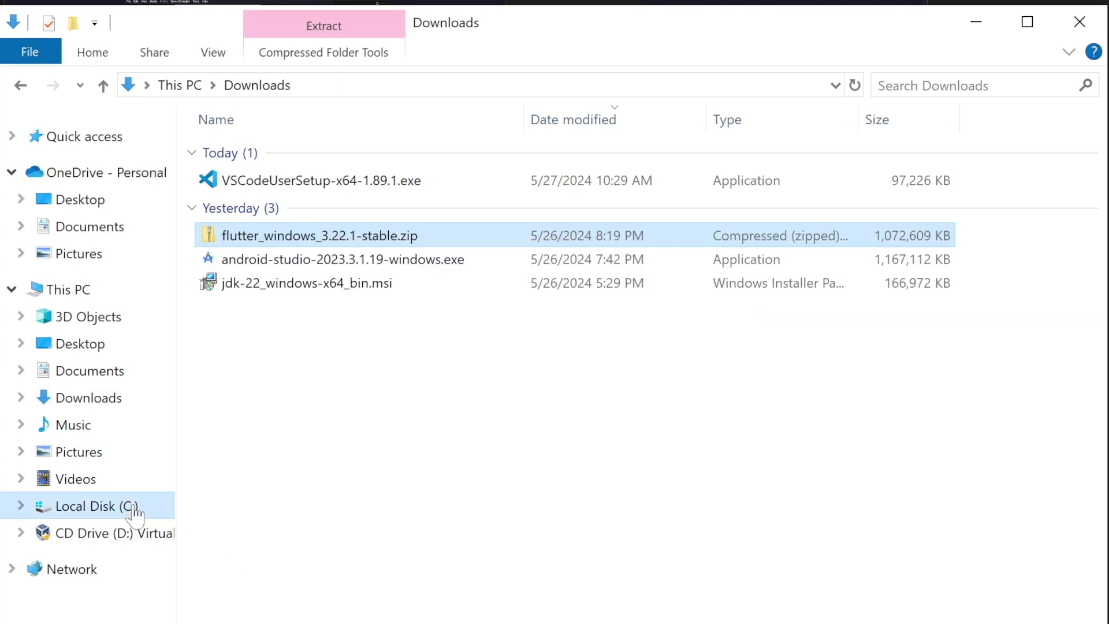
right_click(239, 519)
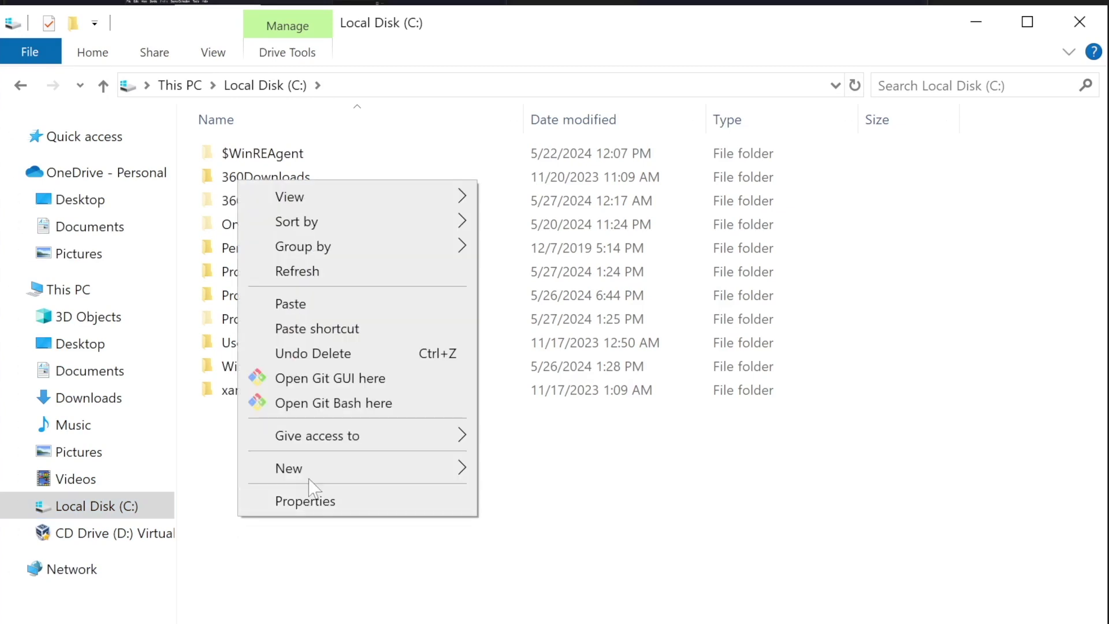
mouse_move(457, 468)
click(542, 471)
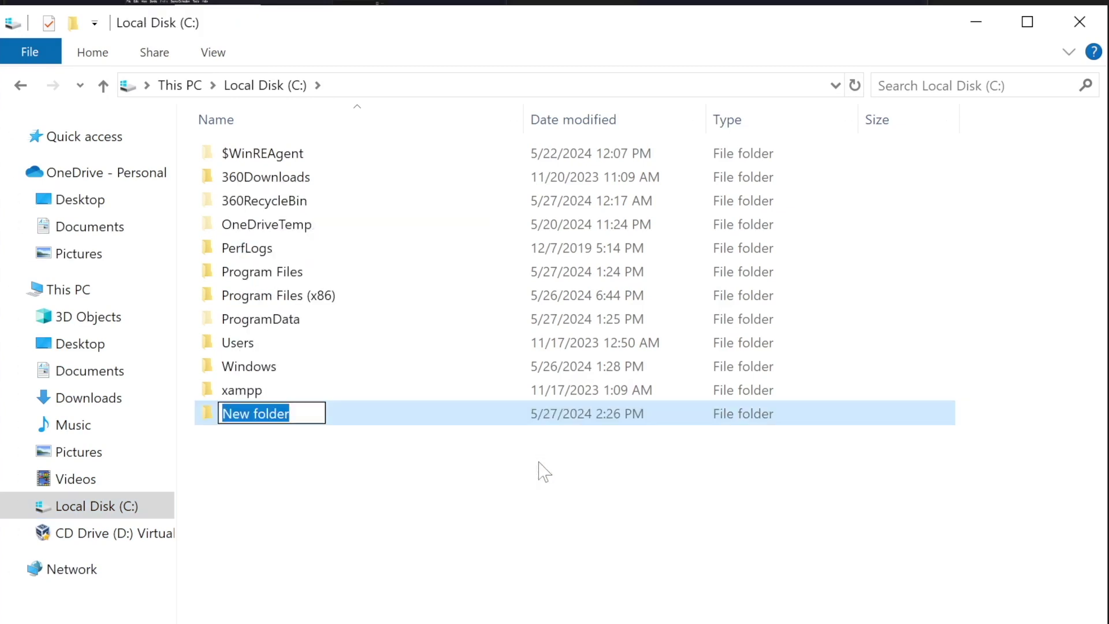
text(flutt)
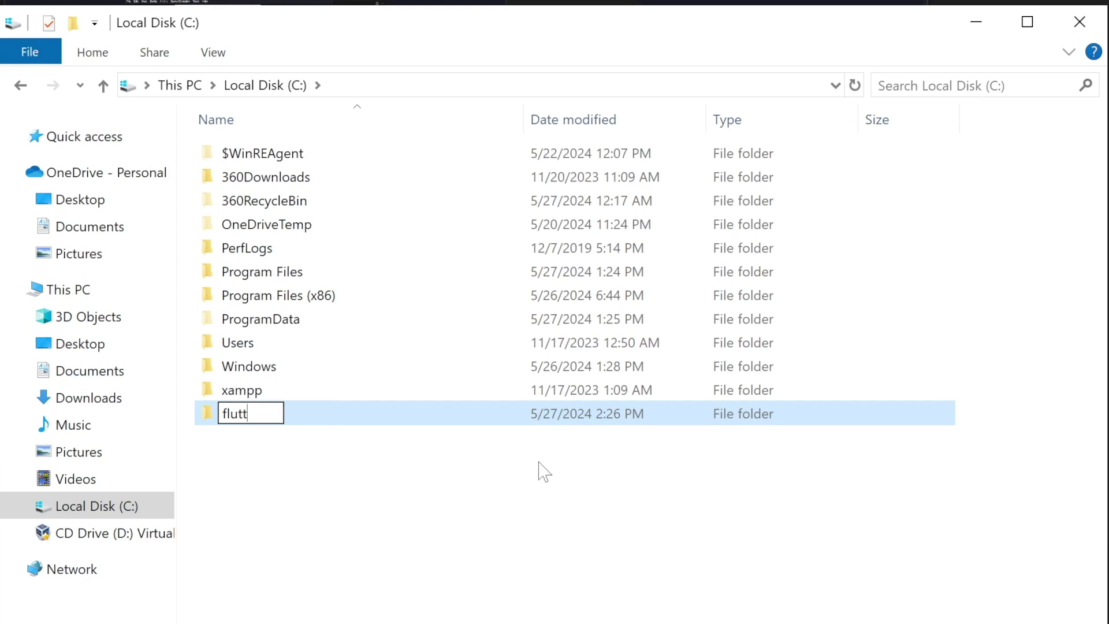
text(er)
key(Return)
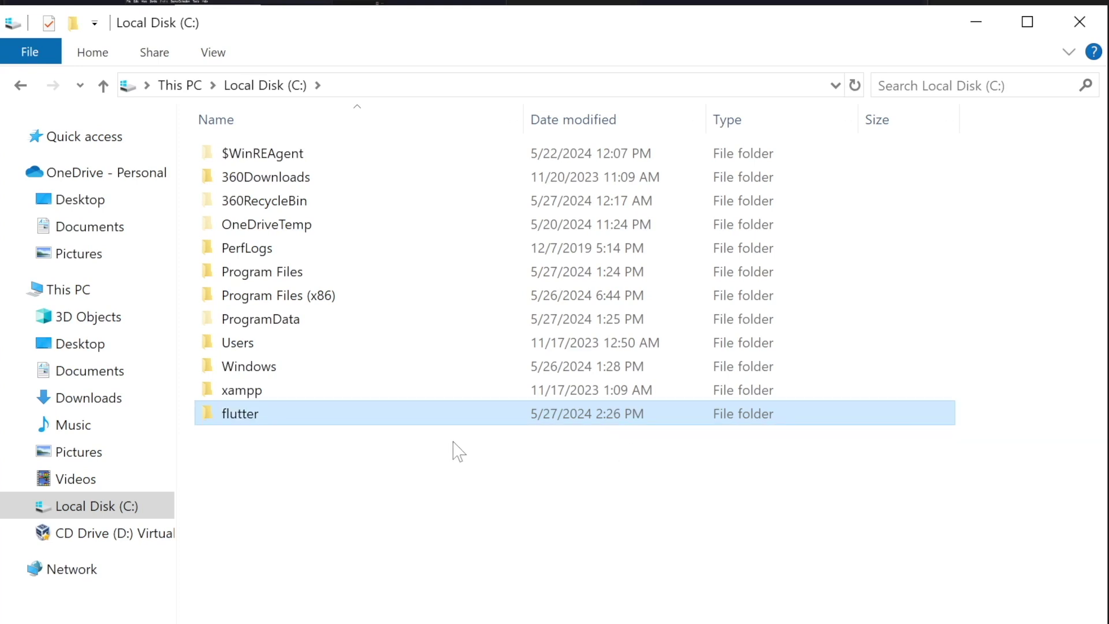
double_click(450, 414)
right_click(449, 412)
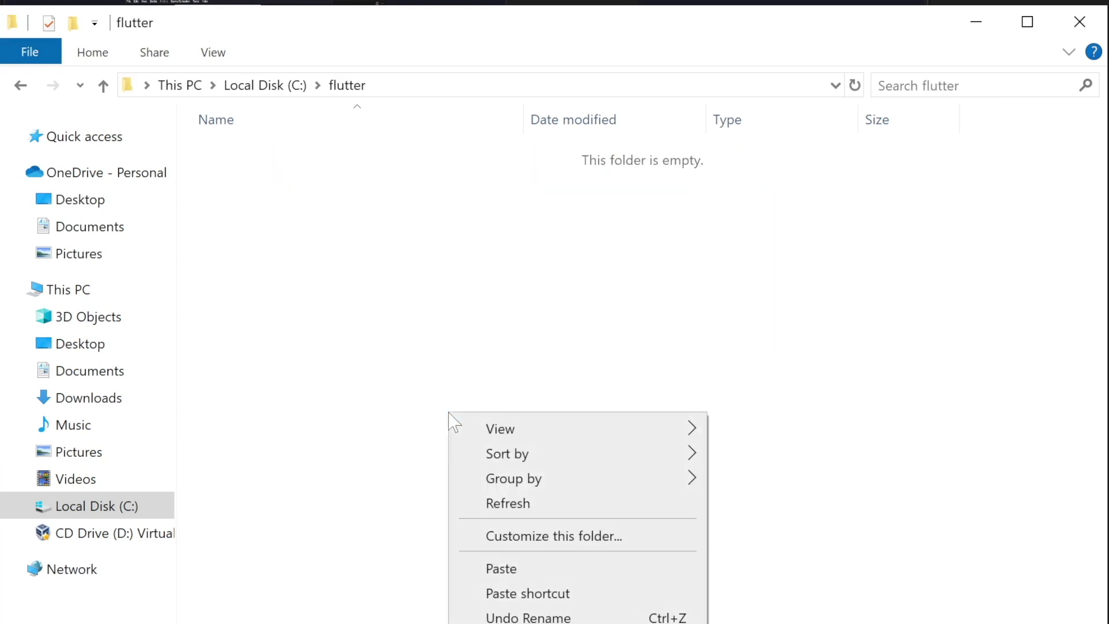
Paste flutter_windows_3.22.1-stable.zip into C:\flutter and bring up its Extract All dialog
click(506, 566)
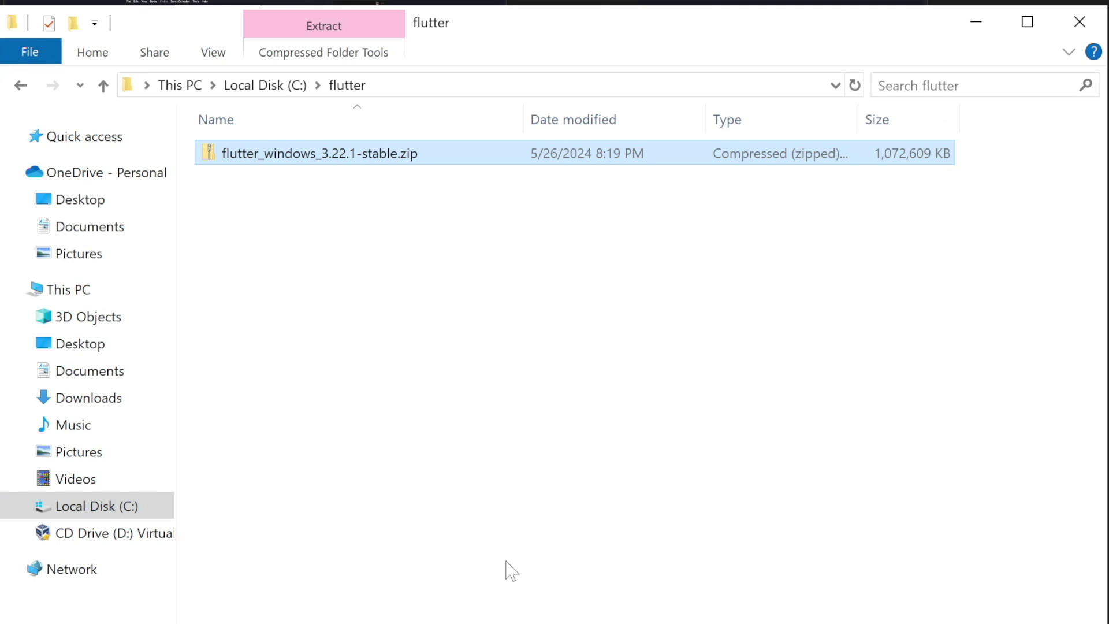
click(492, 494)
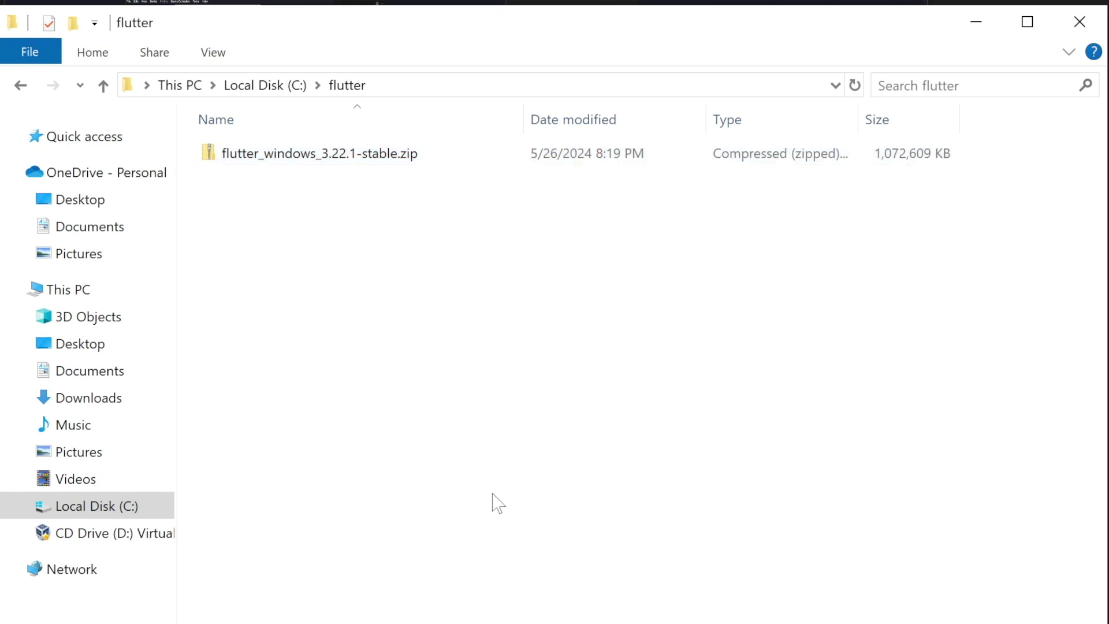
click(307, 163)
right_click(307, 163)
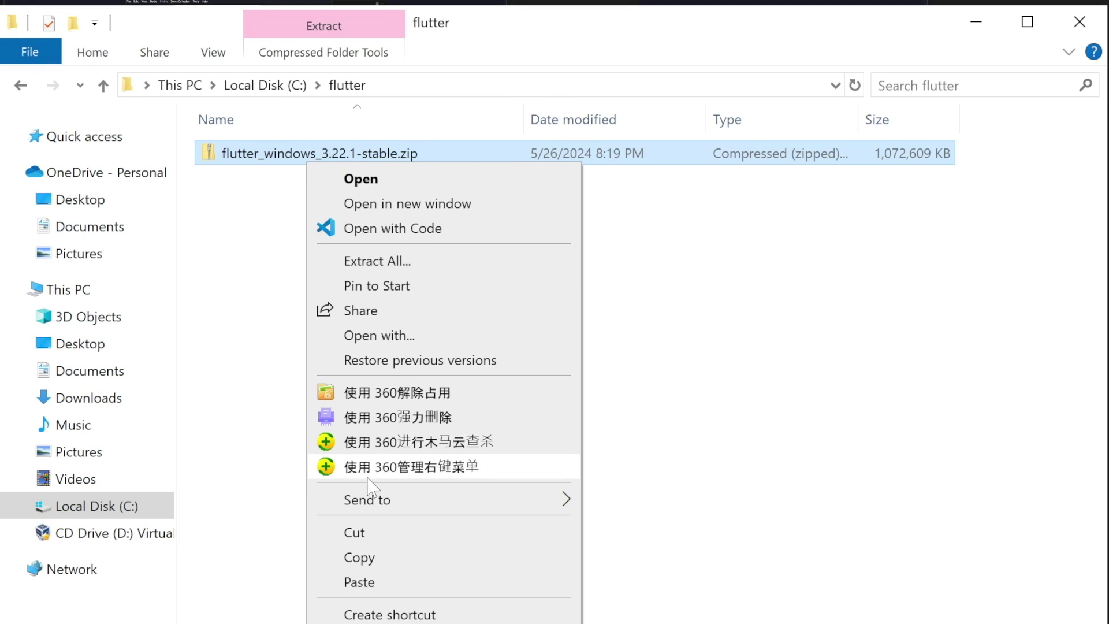
click(379, 261)
click(462, 262)
Change the extraction destination to C:\flutter\ and extract the Flutter SDK there
drag(463, 263, 266, 261)
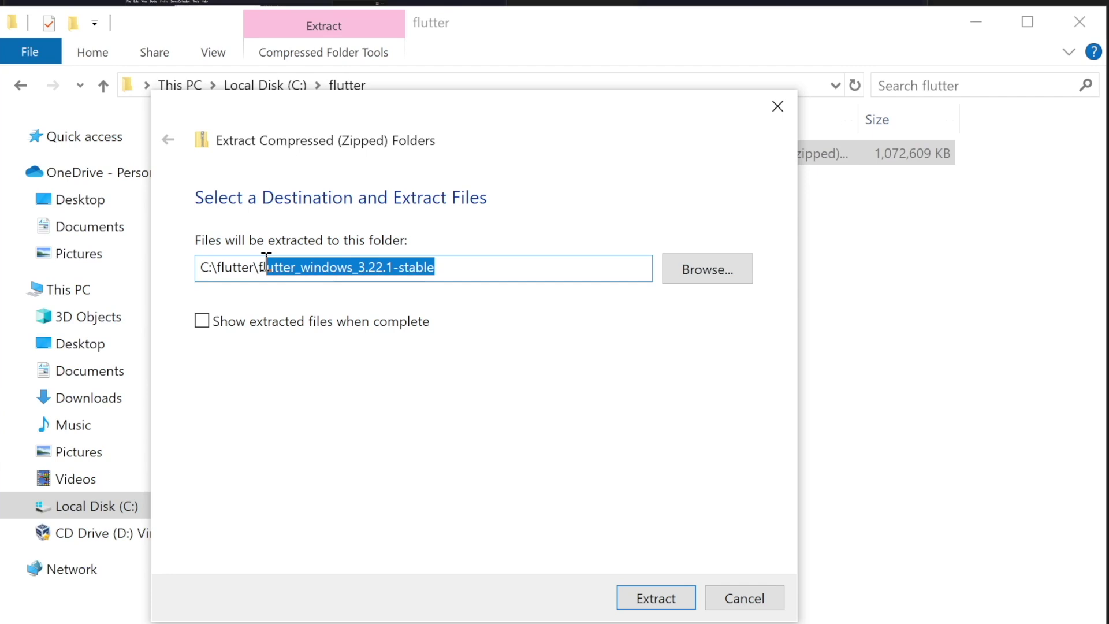
key(BackSpace)
key(BackSpace)
click(355, 518)
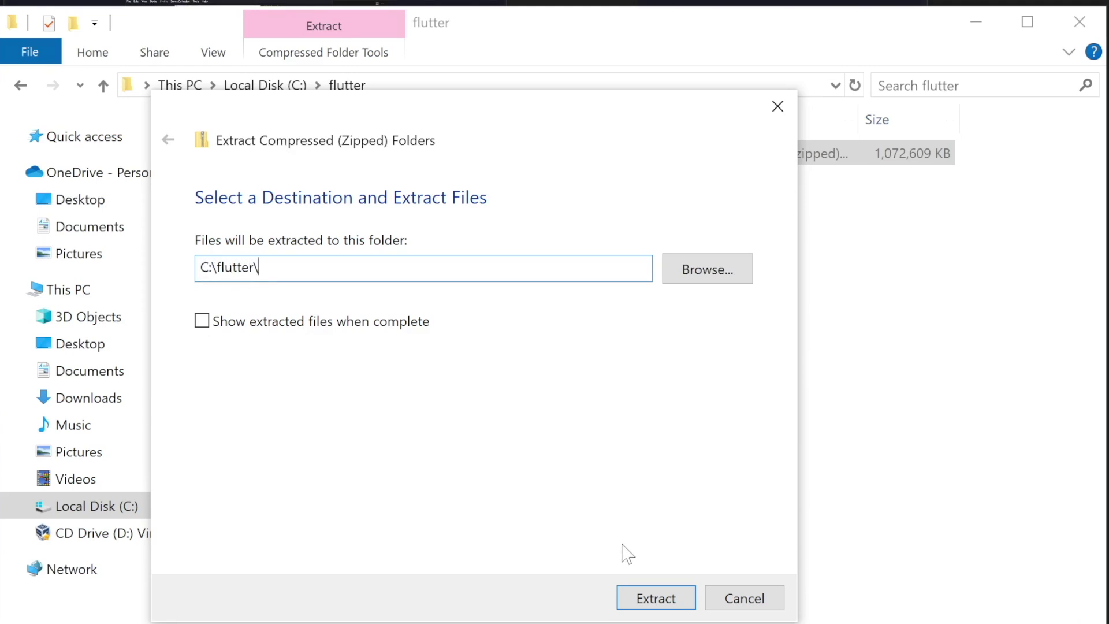
click(645, 589)
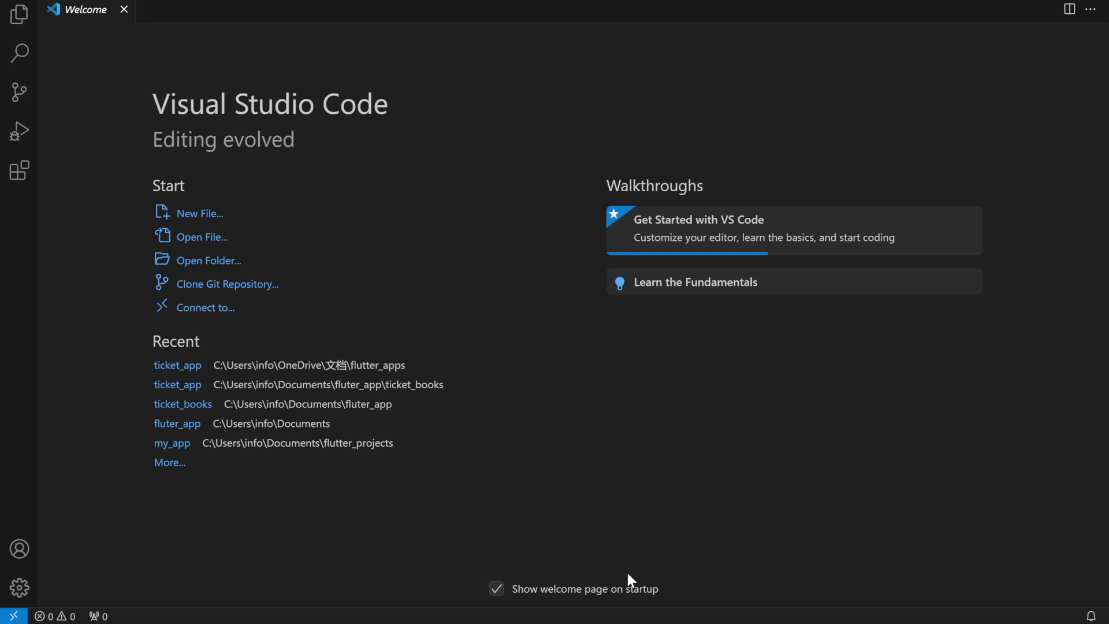
Delete flutter_windows_3.22.1-stable.zip from C:\flutter
mouse_move(381, 618)
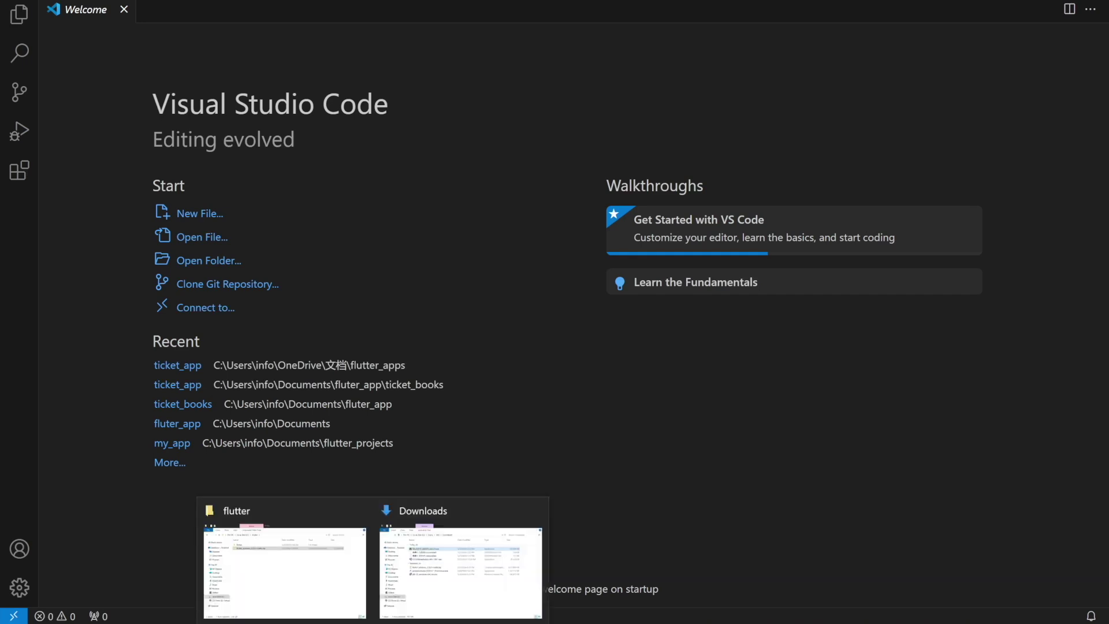
click(334, 566)
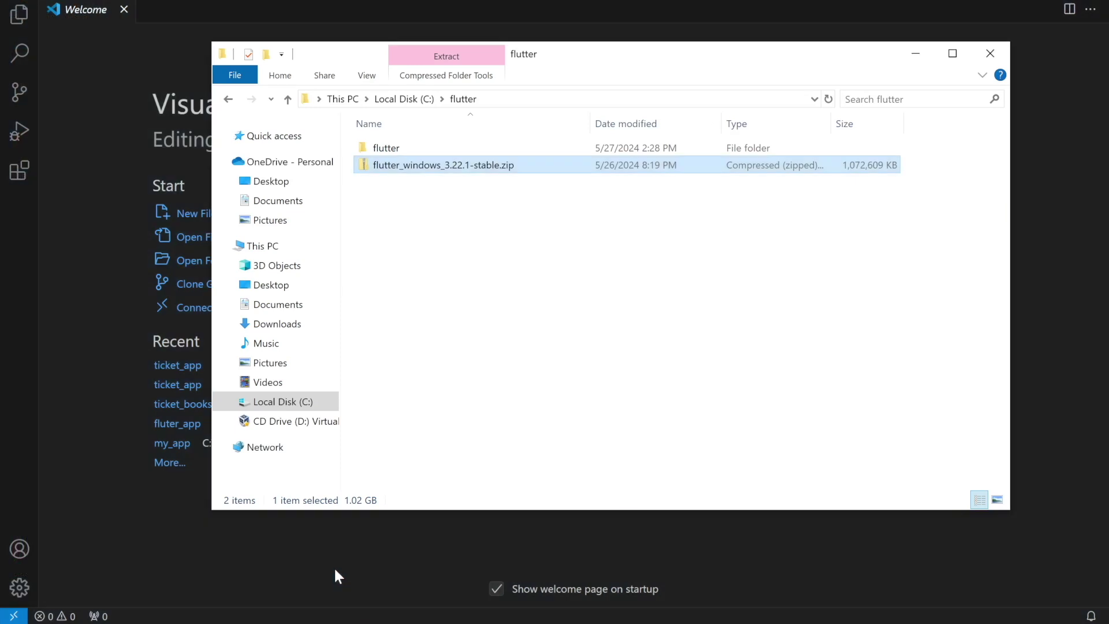
right_click(422, 170)
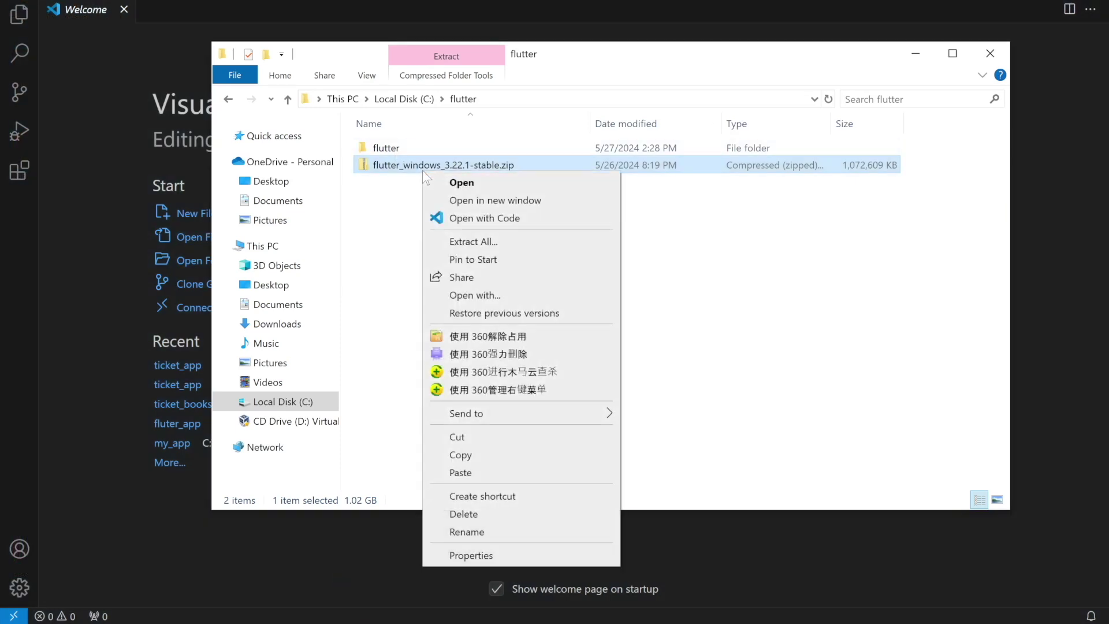
click(511, 510)
Copy the path C:\flutter\flutter\bin from the extracted SDK's bin folder
double_click(451, 151)
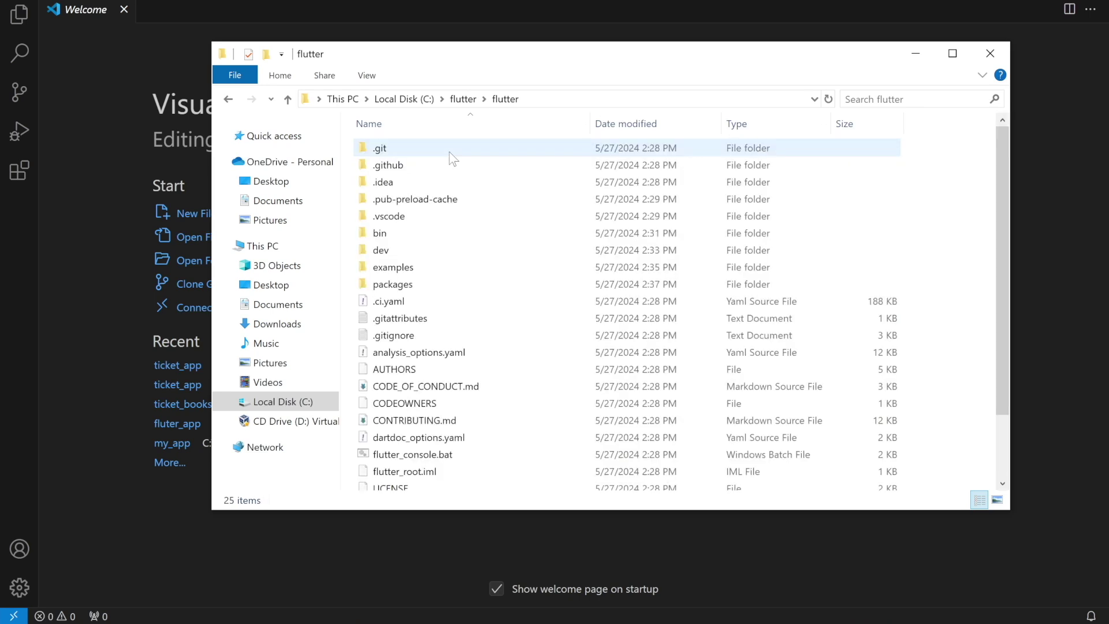
click(449, 232)
double_click(449, 232)
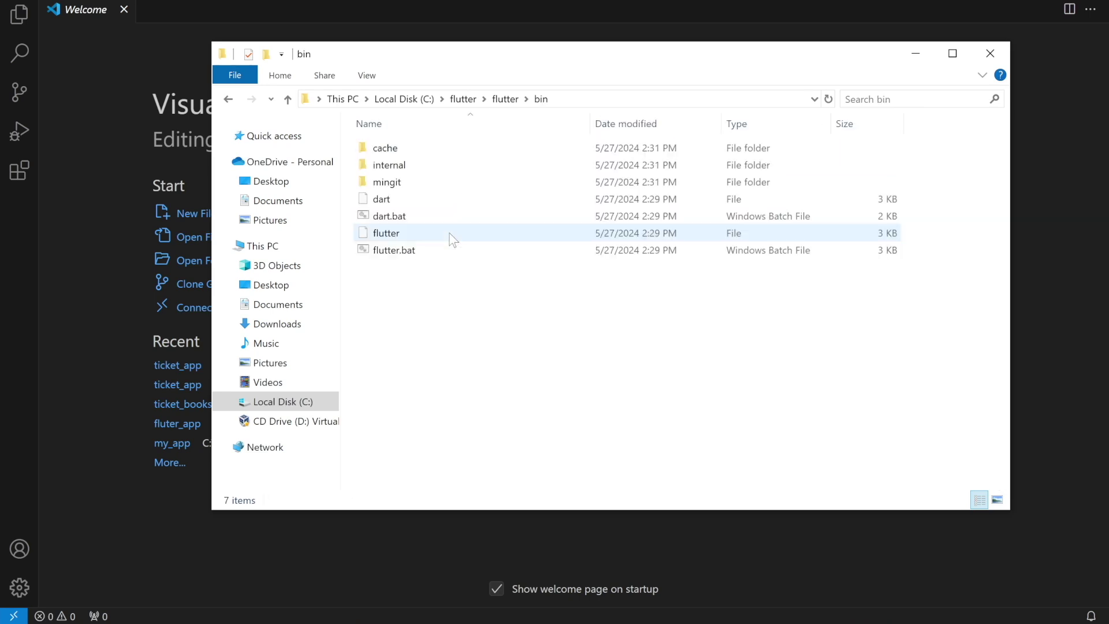
click(609, 103)
key(ctrl+c)
right_click(361, 101)
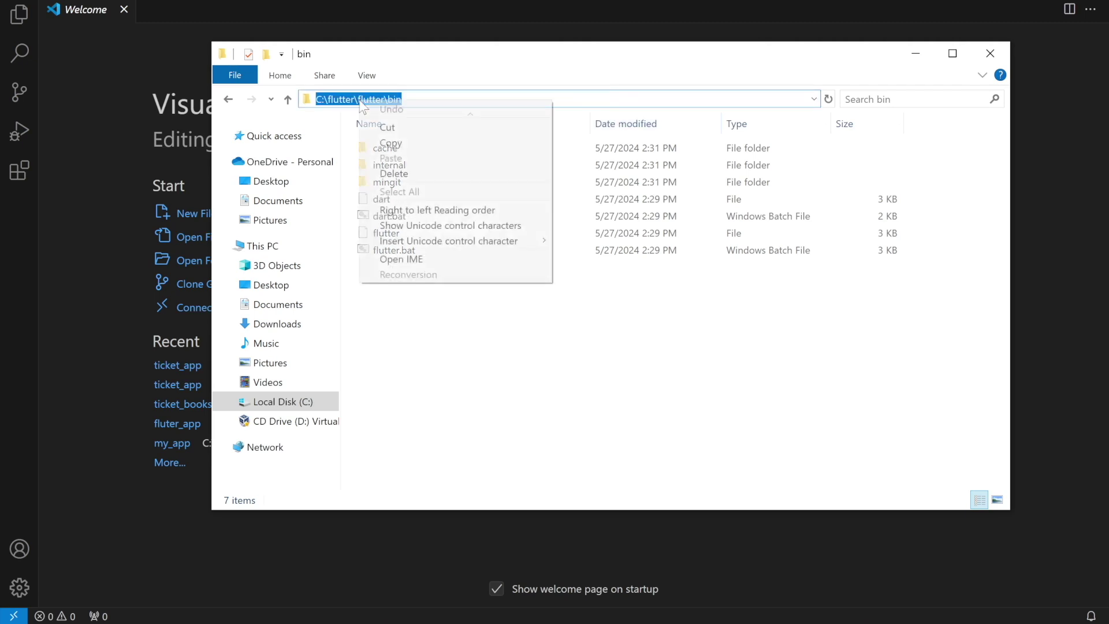
click(383, 141)
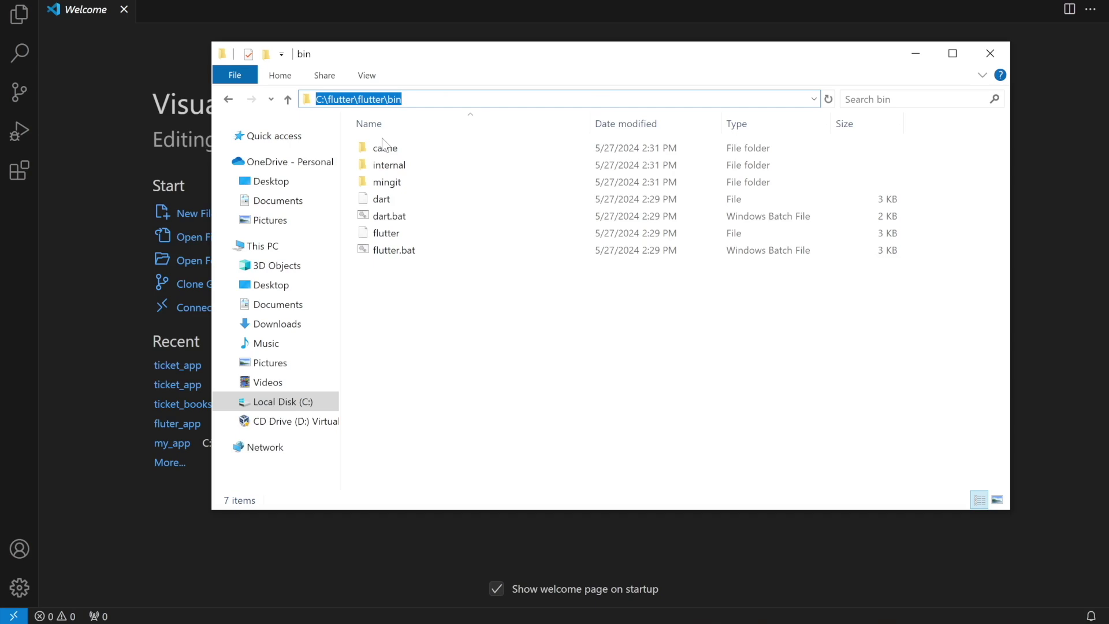
click(138, 611)
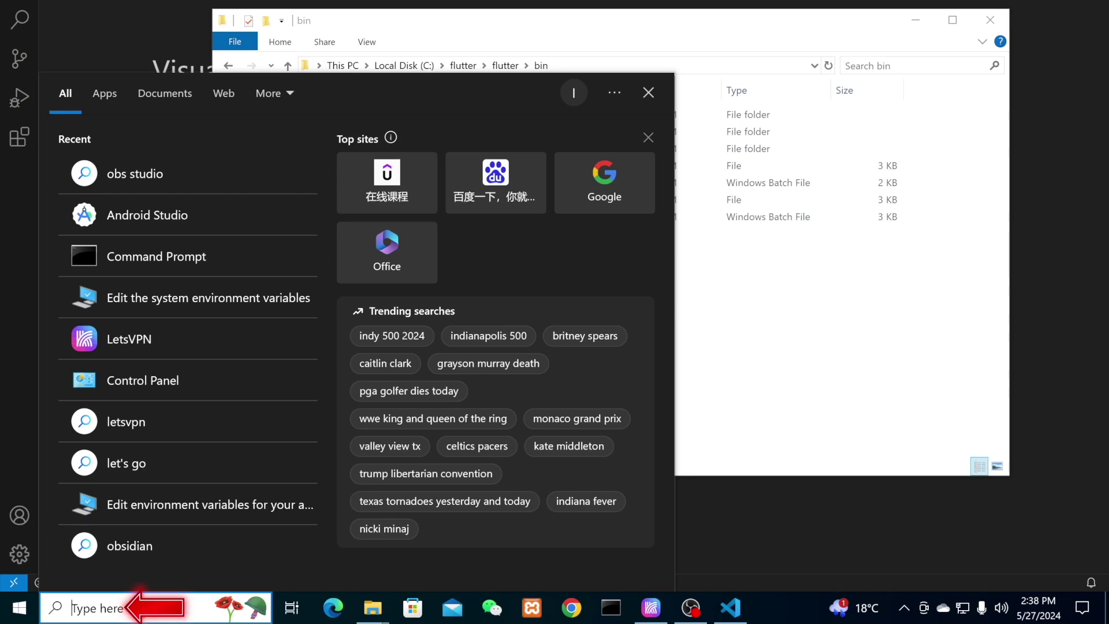
Add C:\flutter\flutter\bin as a new entry in the user Path environment variable
text(env)
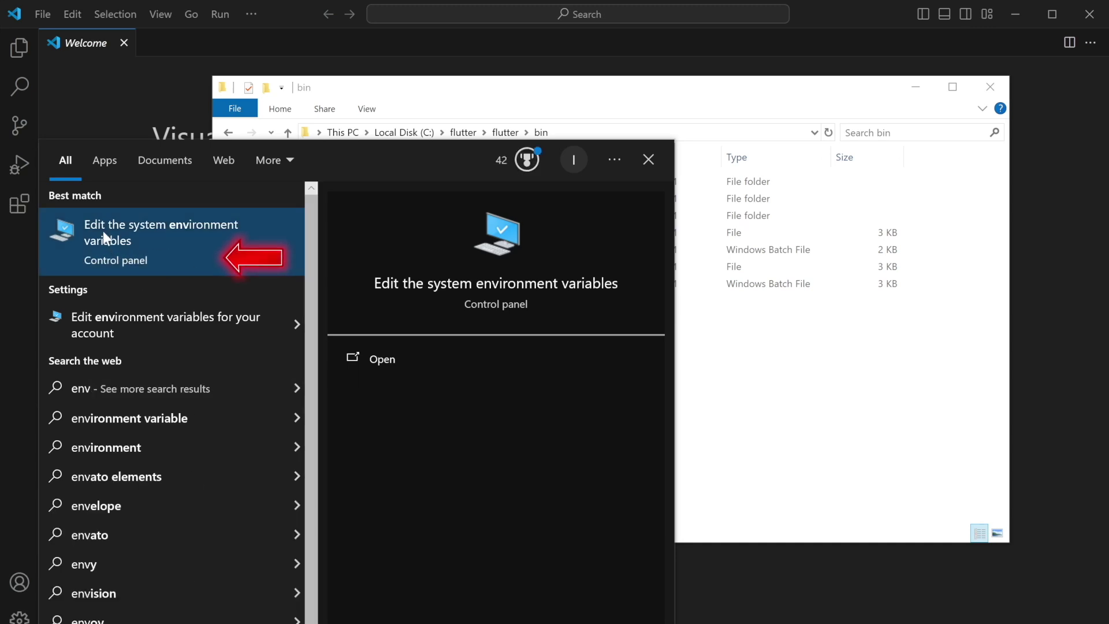
click(170, 247)
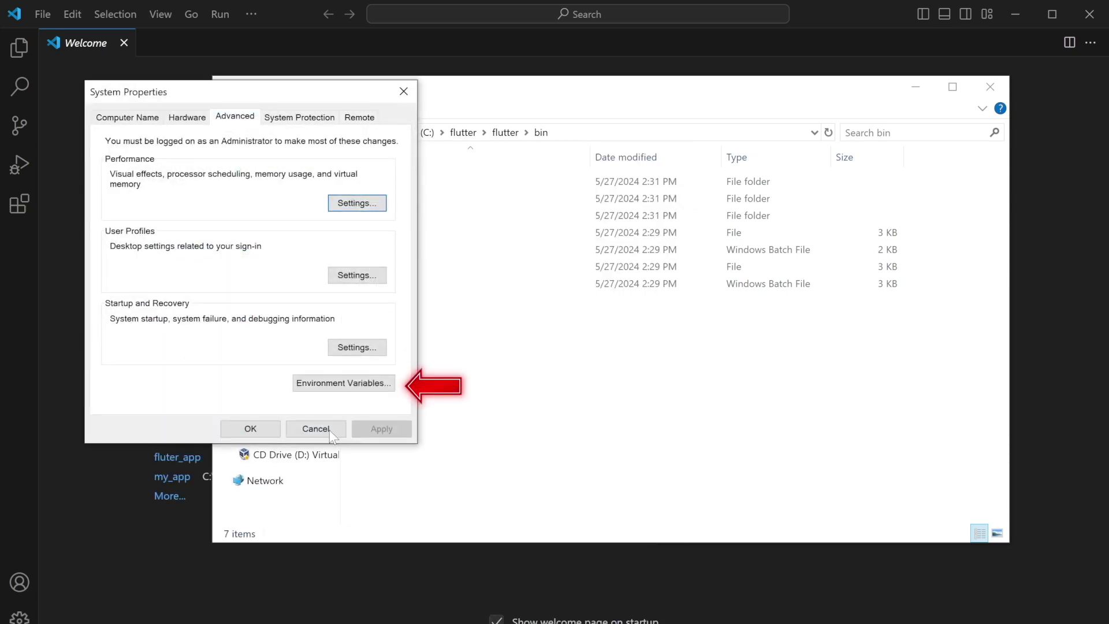
click(346, 387)
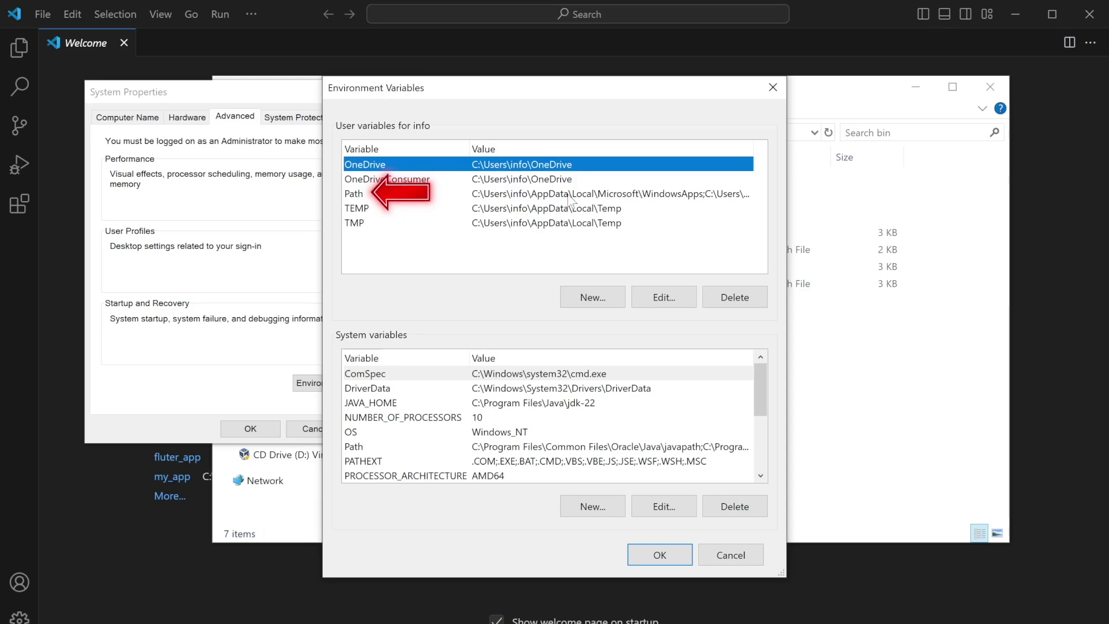
click(492, 196)
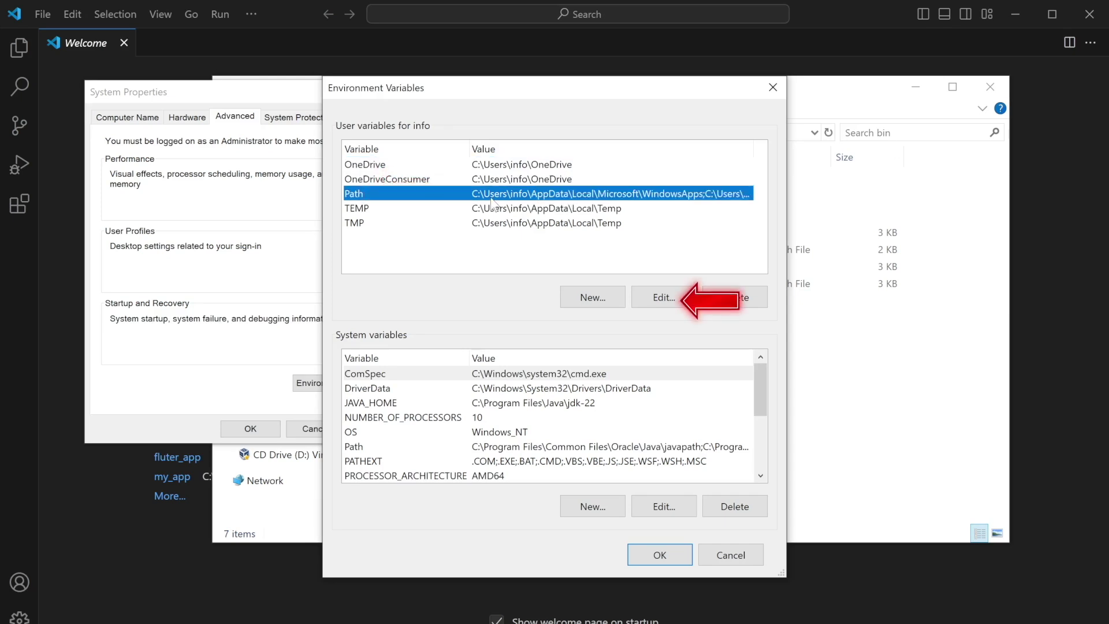
double_click(492, 197)
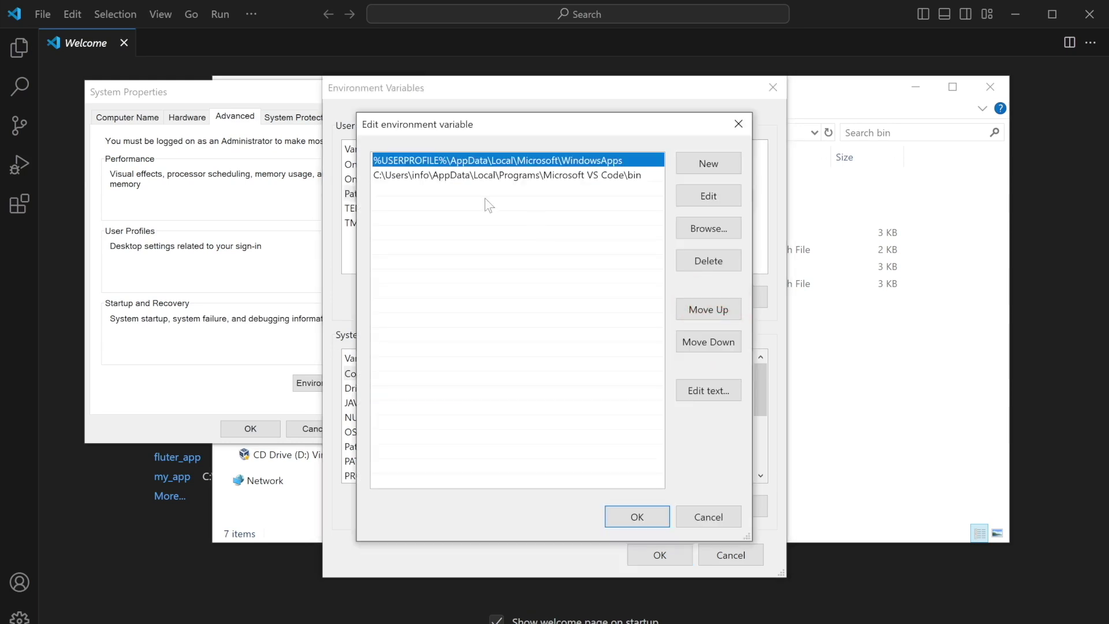
click(386, 193)
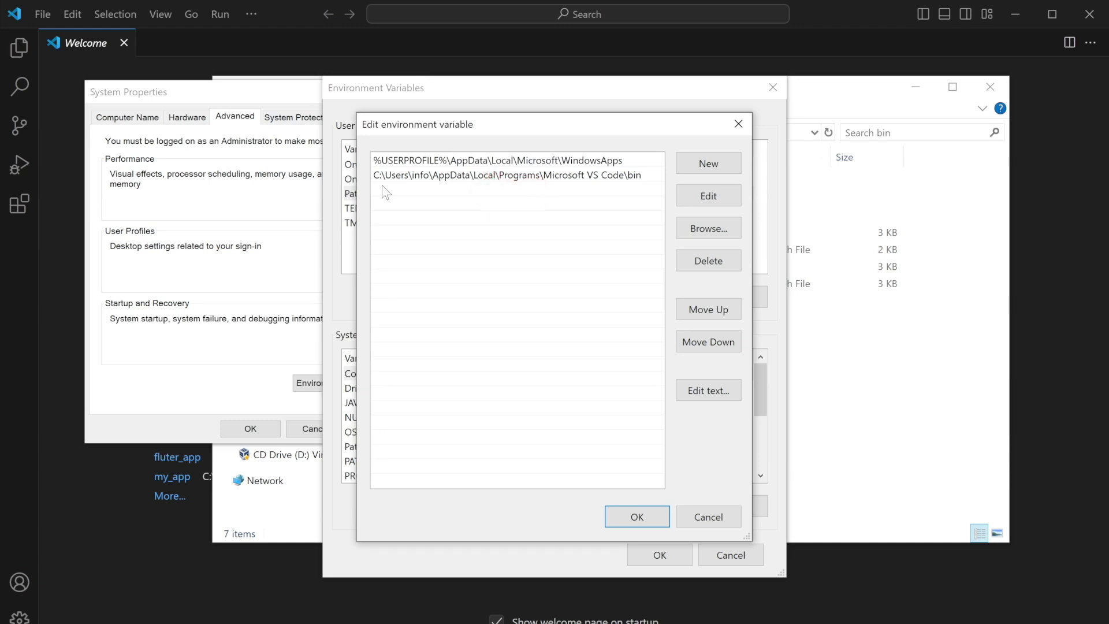
double_click(382, 188)
key(ctrl+v)
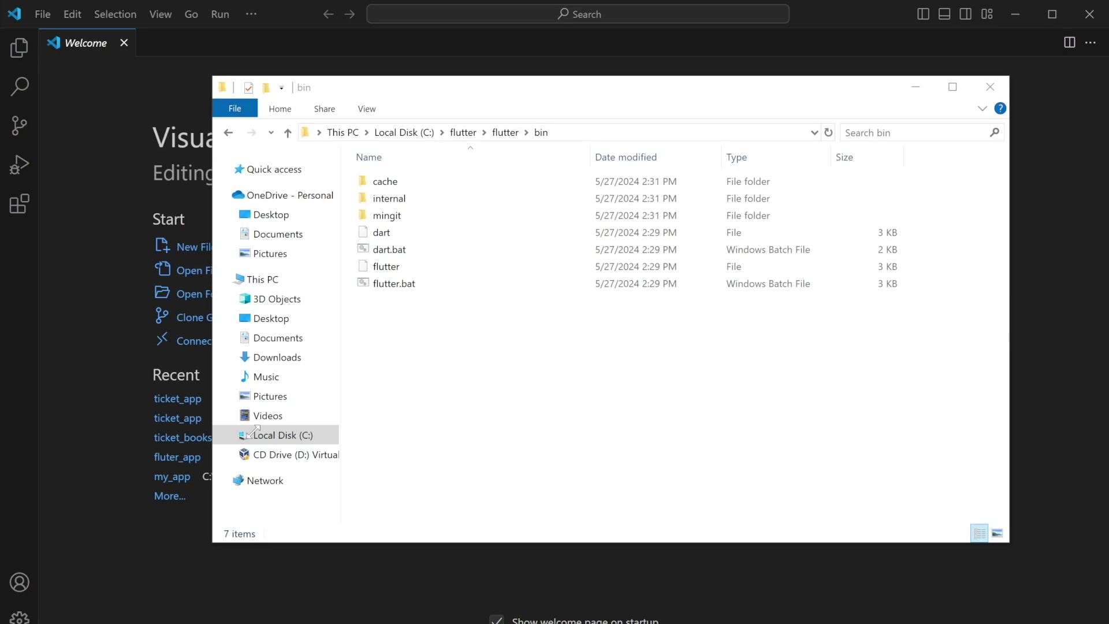
Open Command Prompt by searching the taskbar for cmd
click(117, 602)
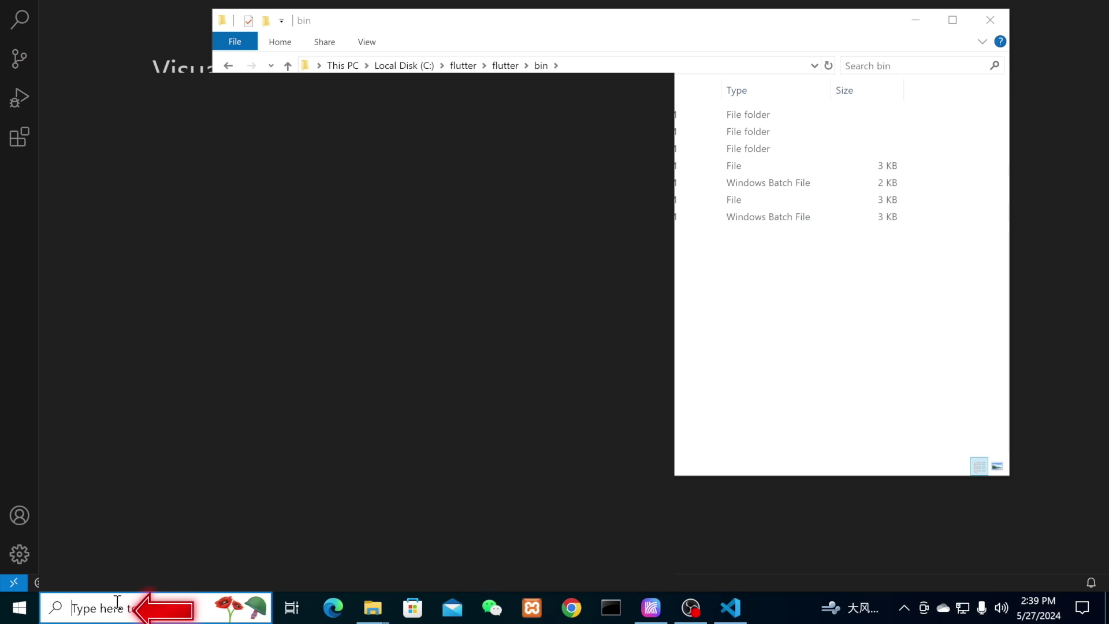
text(cmd)
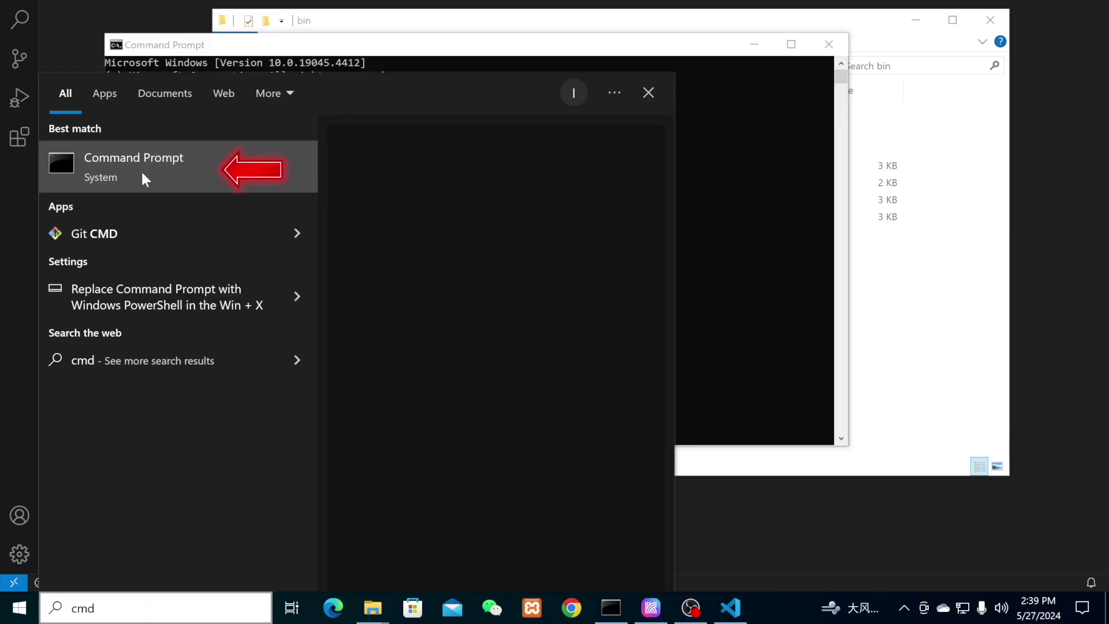
click(141, 170)
Run flutter and scroll through its list of available commands, then enter flutter doctor
text(flutt)
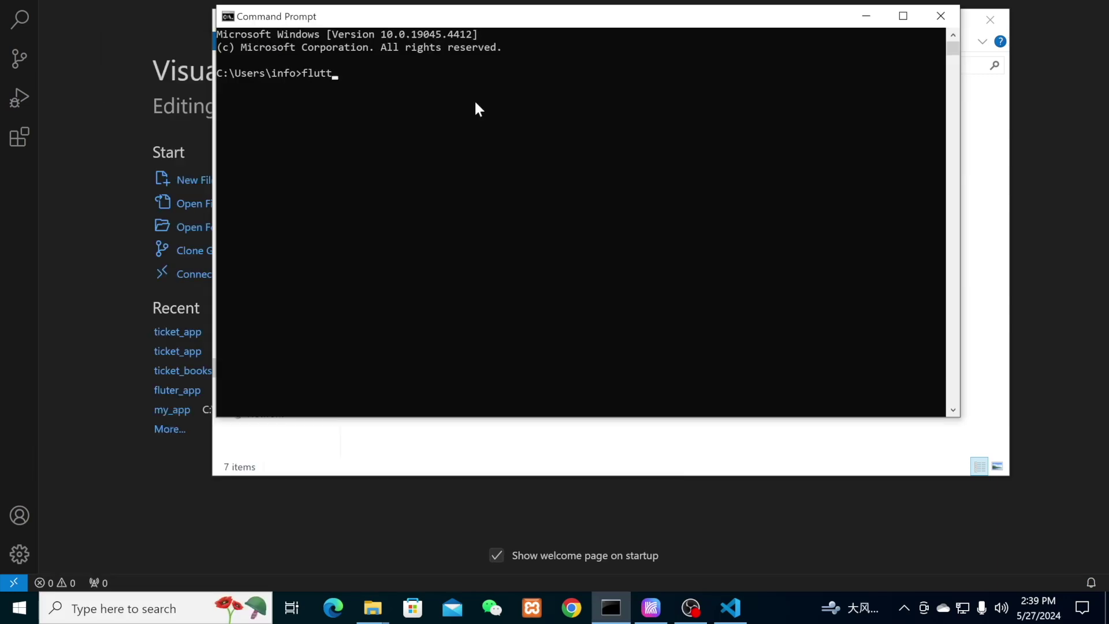
text(er)
key(Return)
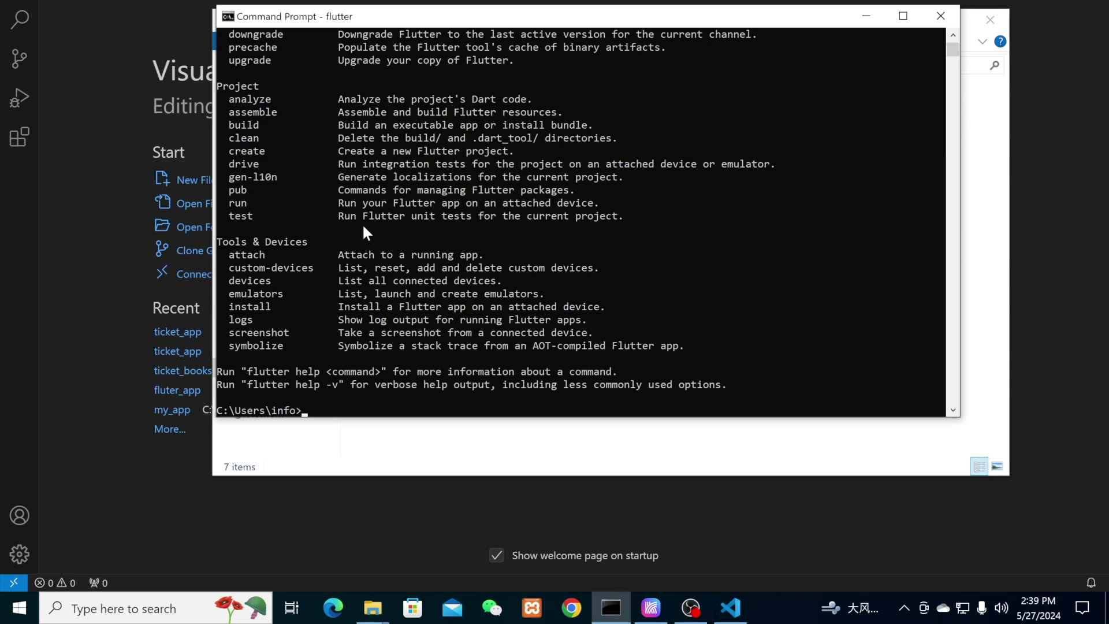
scroll(364, 239, down, 3)
scroll(362, 241, down, 4)
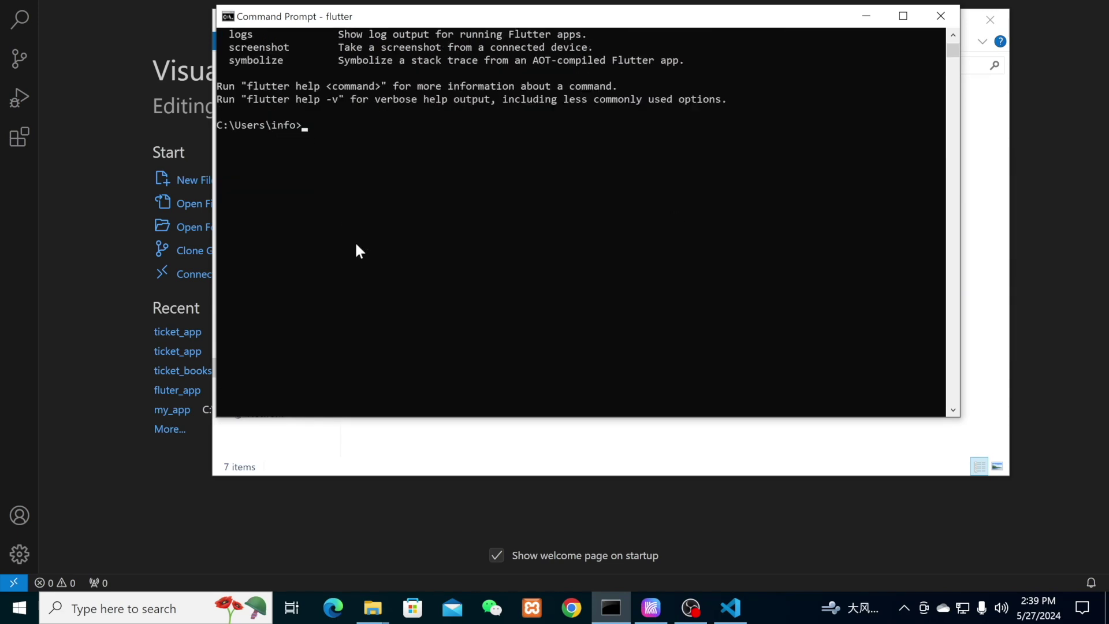
text(flutter doctor)
Run flutter doctor, which flags the missing Android SDK and Android Studio
key(Return)
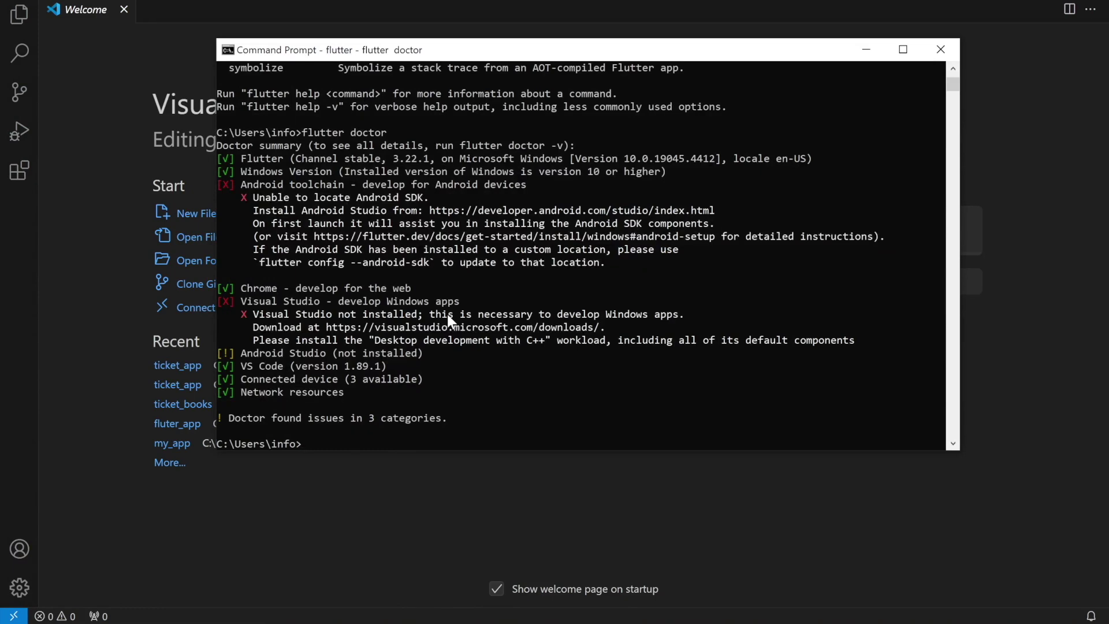
Install Android Studio to C:\Program Files\Android\Android Studio and launch it on Finish
drag(433, 352, 242, 357)
key(alt+Tab)
double_click(523, 226)
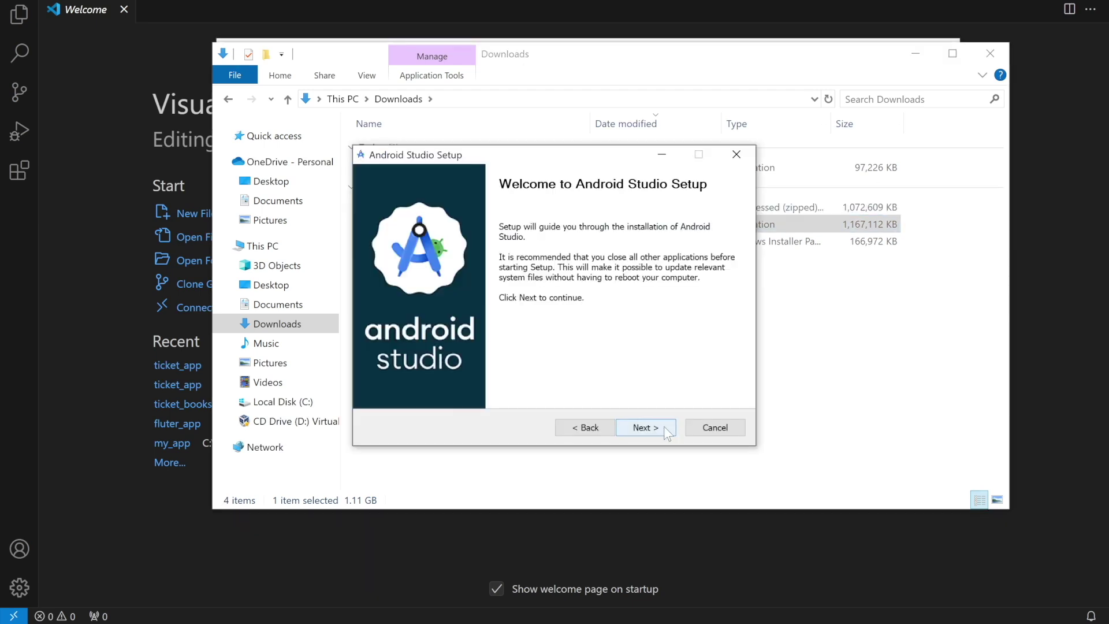
click(661, 426)
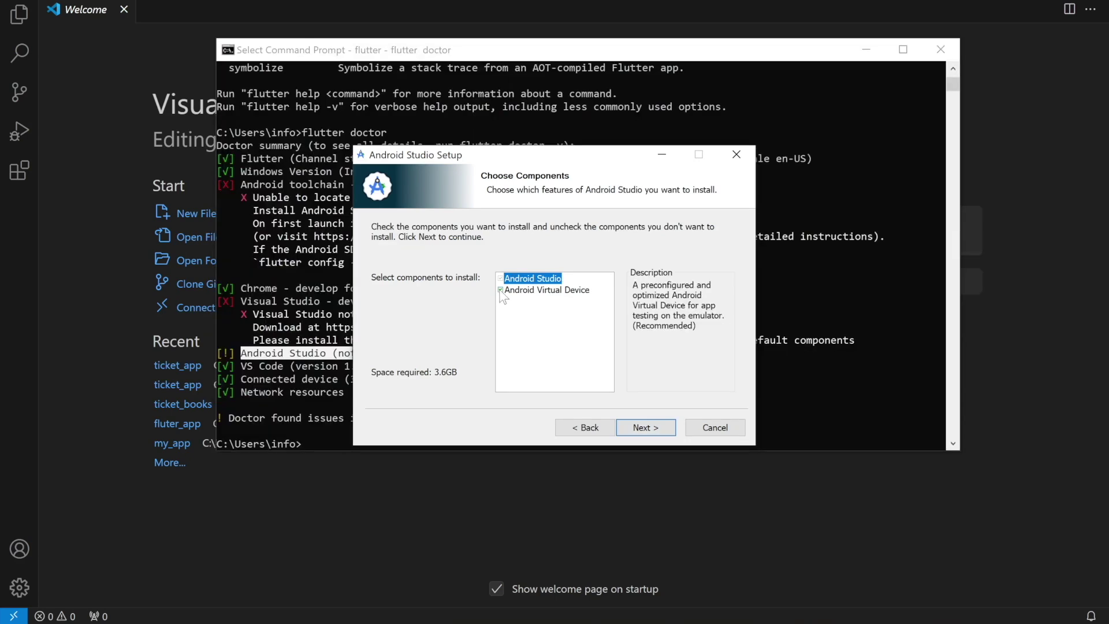
click(500, 290)
click(653, 435)
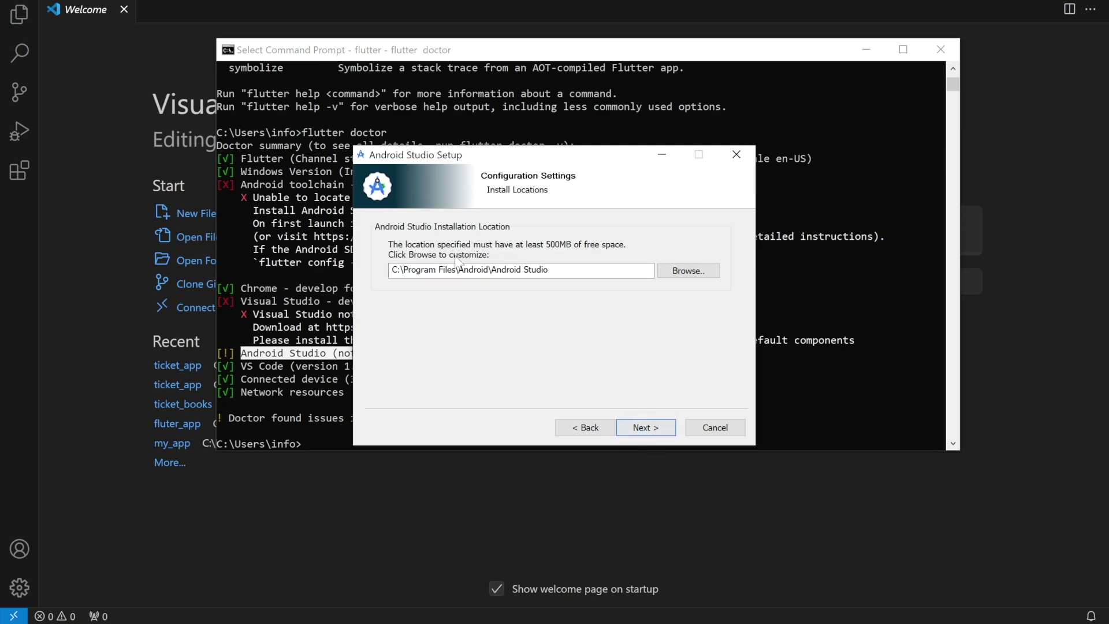
key(Left)
key(Left)
key(Left)
key(Left)
key(Left)
key(Left)
key(Left)
key(Left)
key(Left)
key(Left)
key(Left)
key(Left)
key(Left)
key(Left)
key(Left)
key(Left)
key(Left)
key(Left)
click(646, 426)
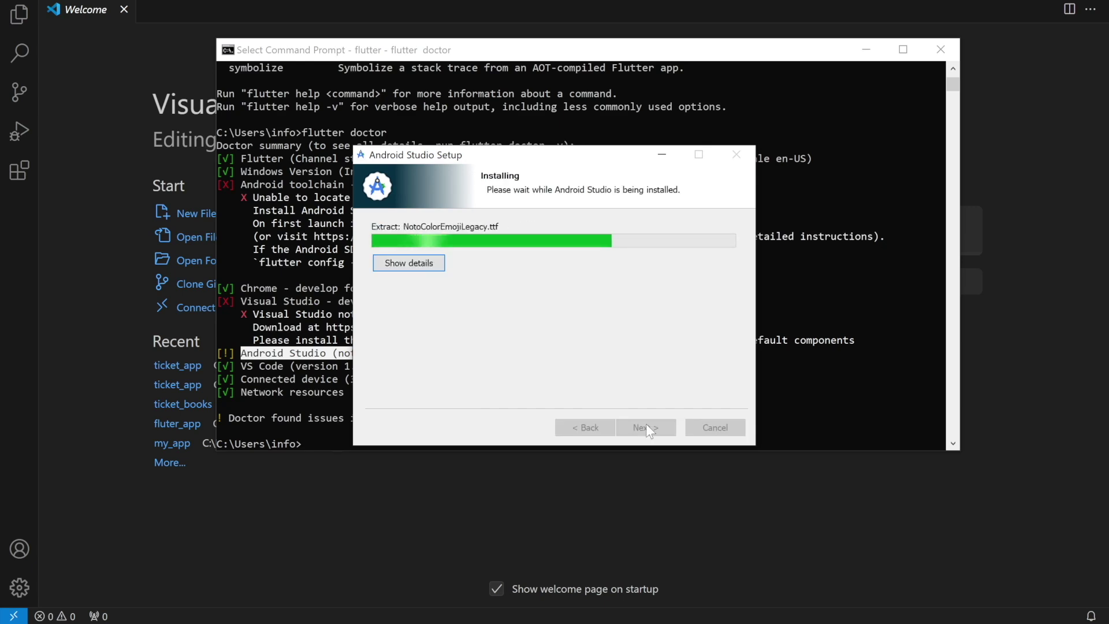
drag(583, 160, 588, 100)
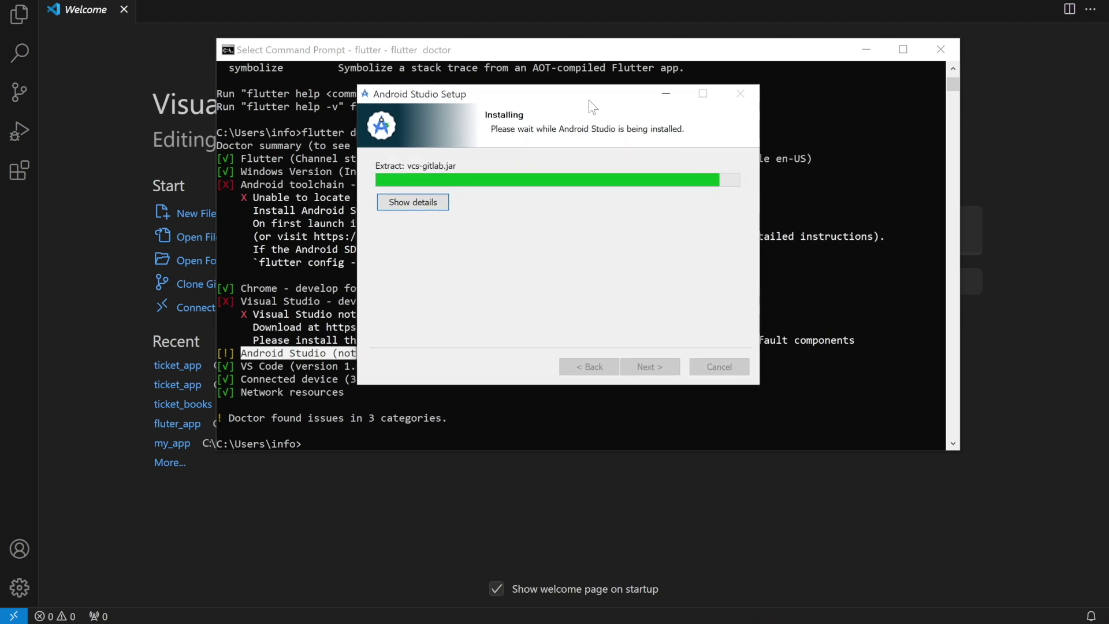
click(642, 367)
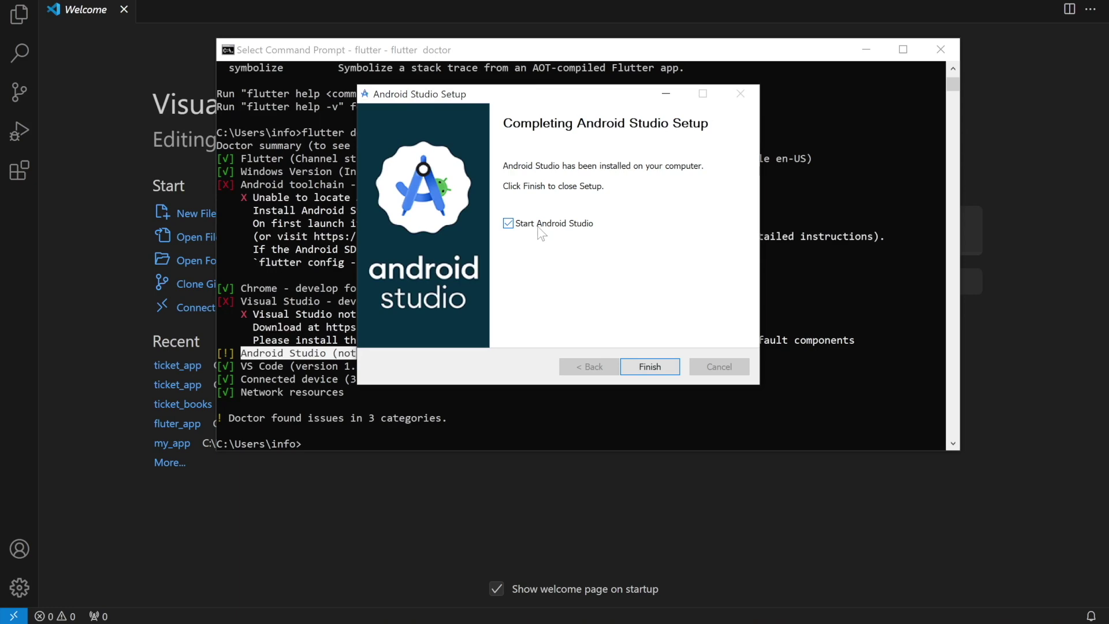
click(656, 362)
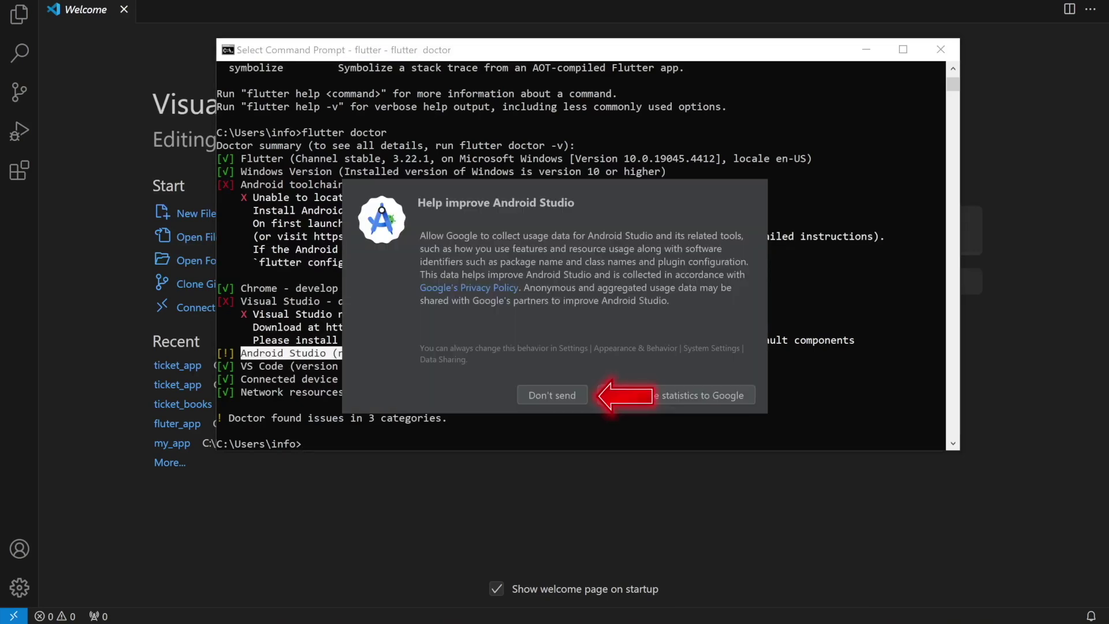
Decline usage statistics and accept the default SDK components and location
click(557, 396)
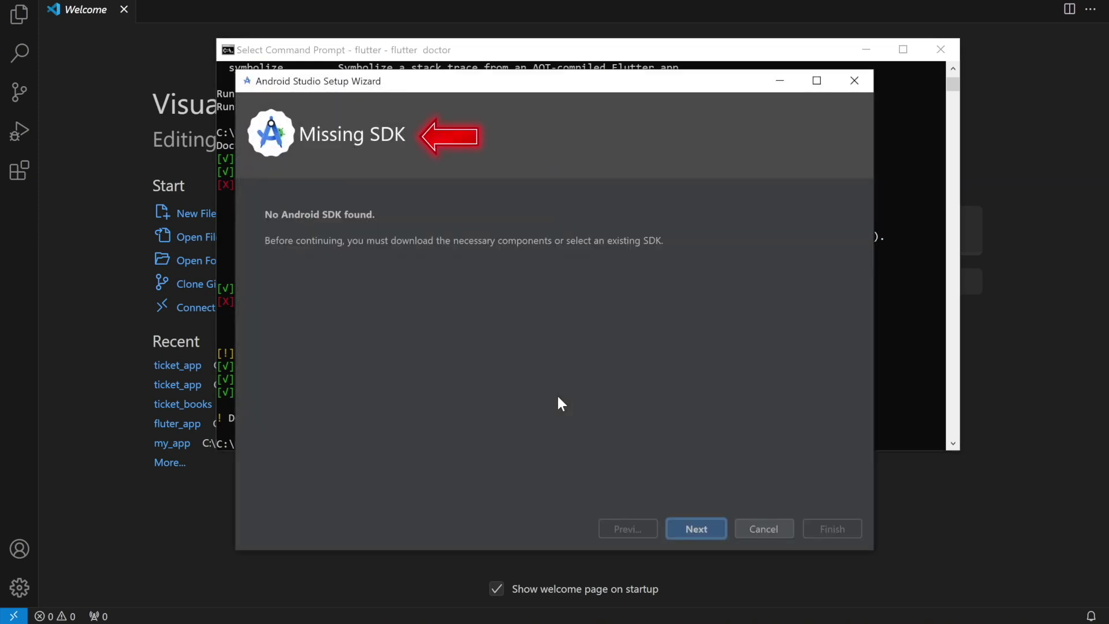
click(693, 531)
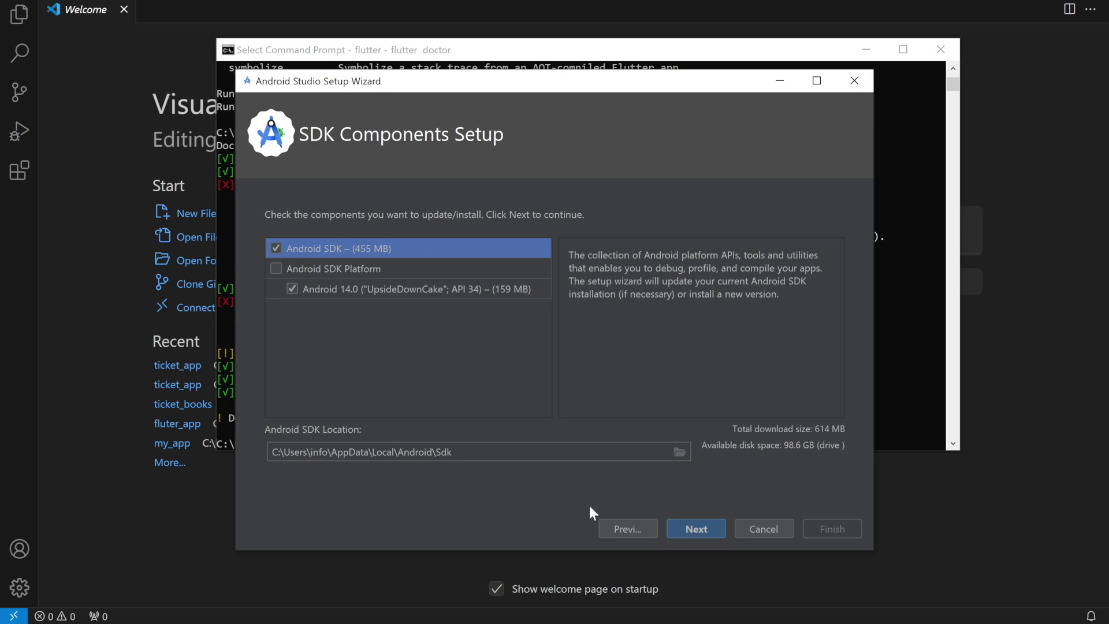
click(689, 524)
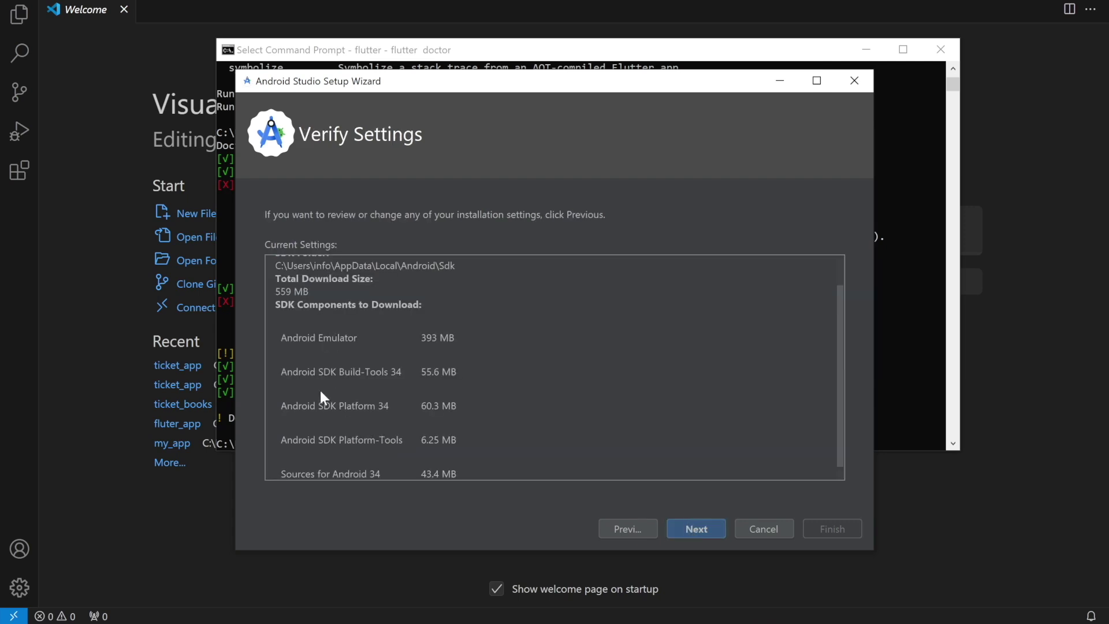
scroll(325, 392, up, 2)
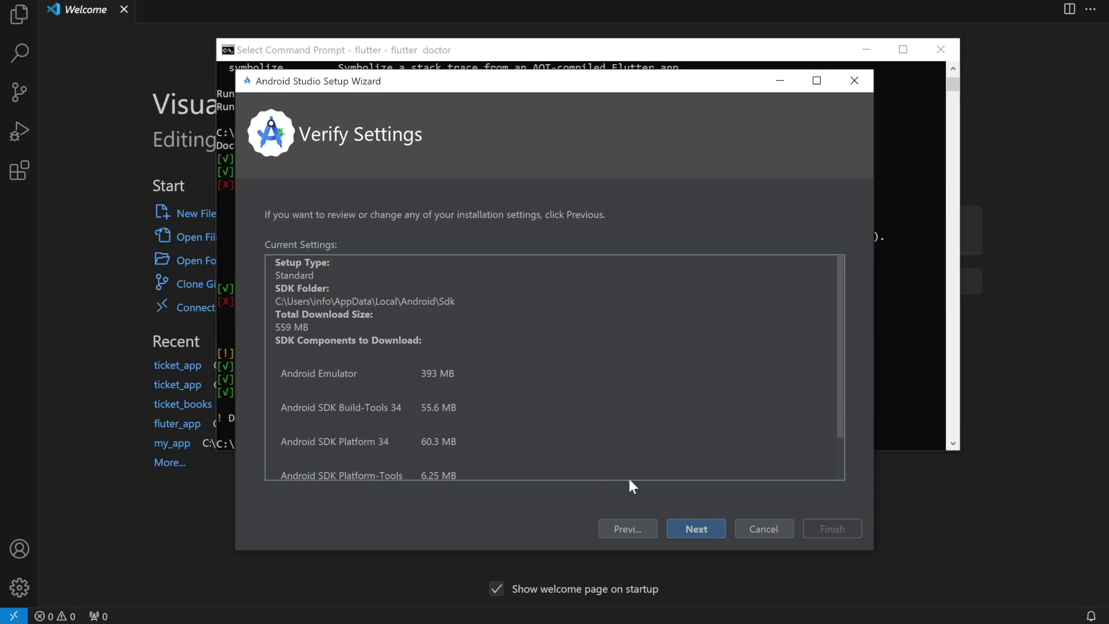
click(691, 535)
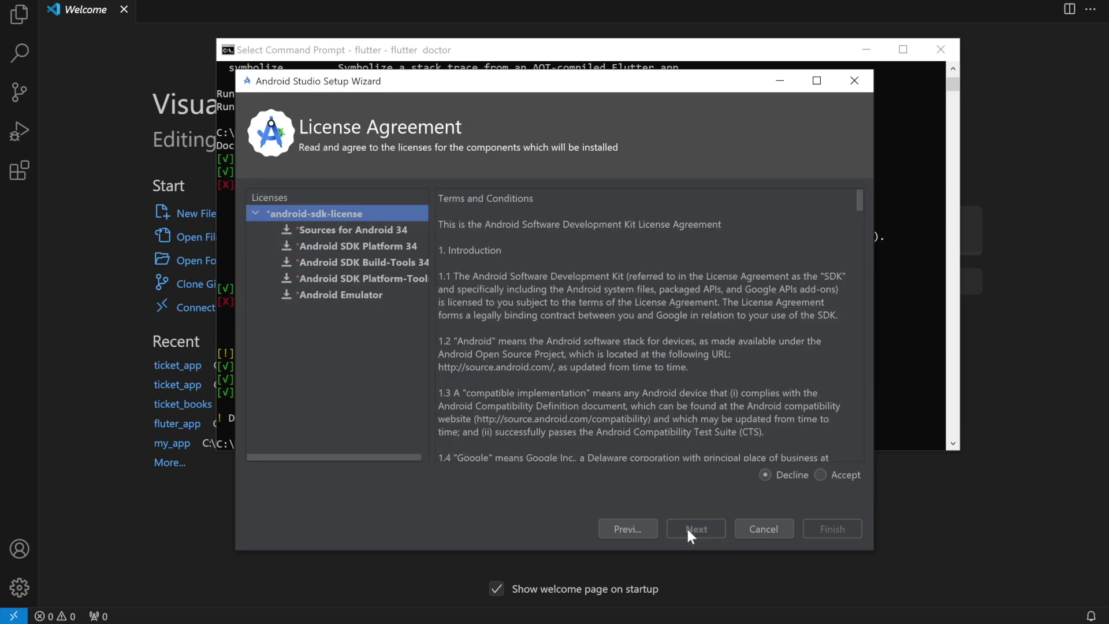
Accept the SDK licenses and download components until the Android SDK is up to date
click(820, 474)
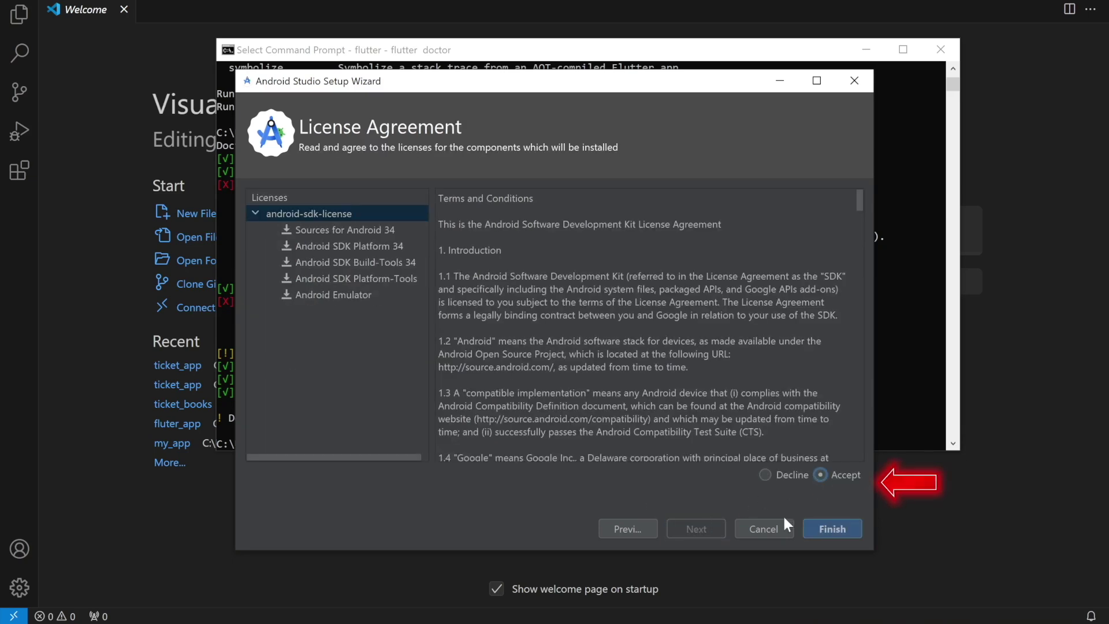
click(839, 531)
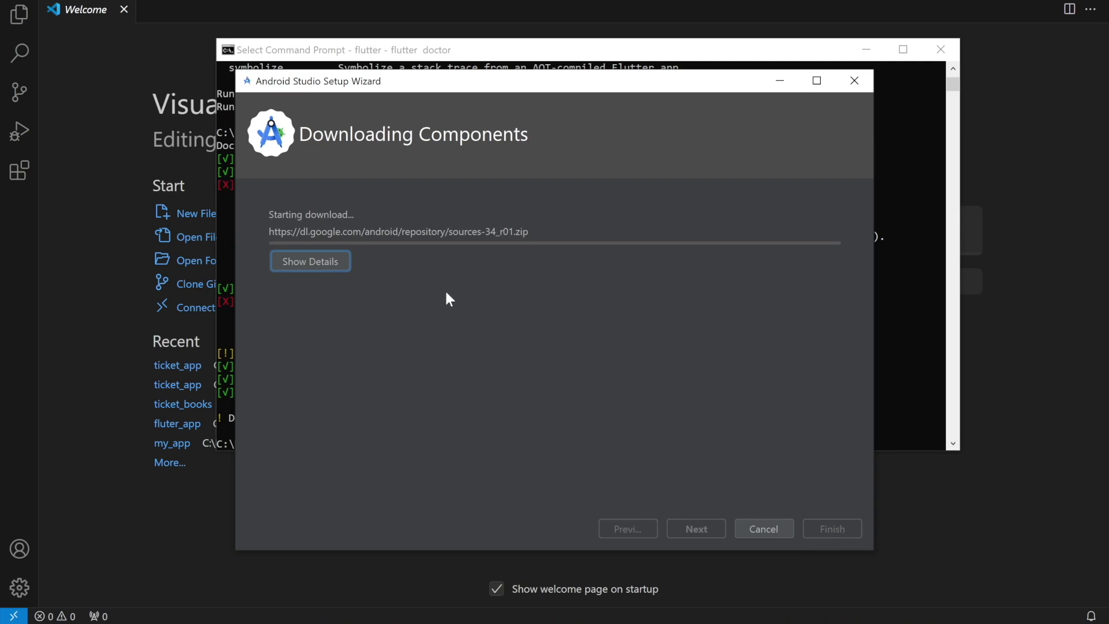
key(space)
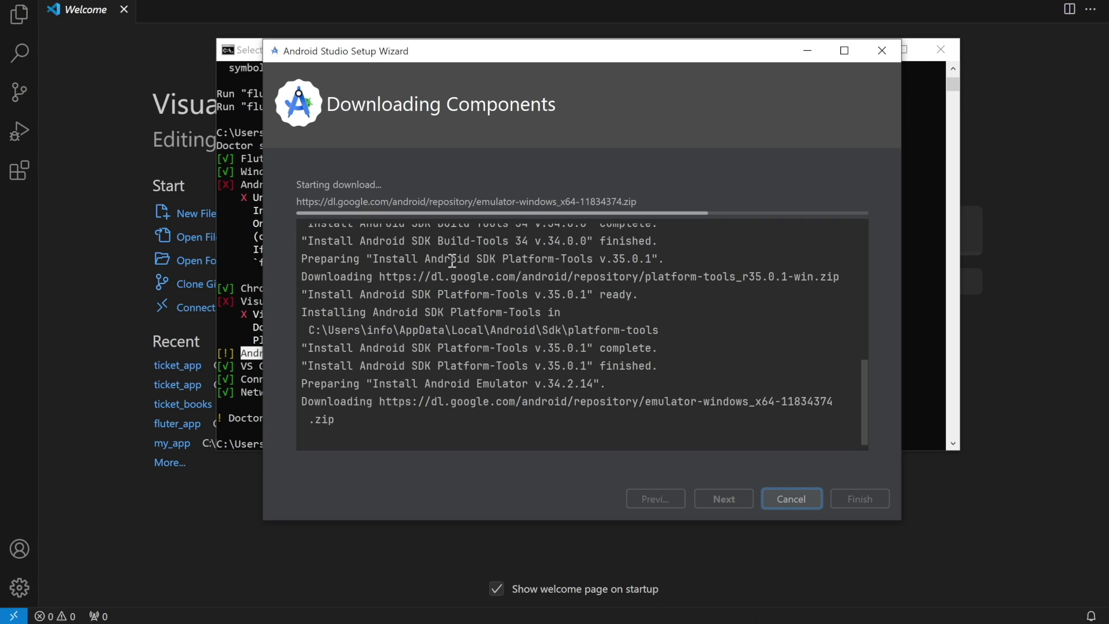
drag(483, 417, 300, 418)
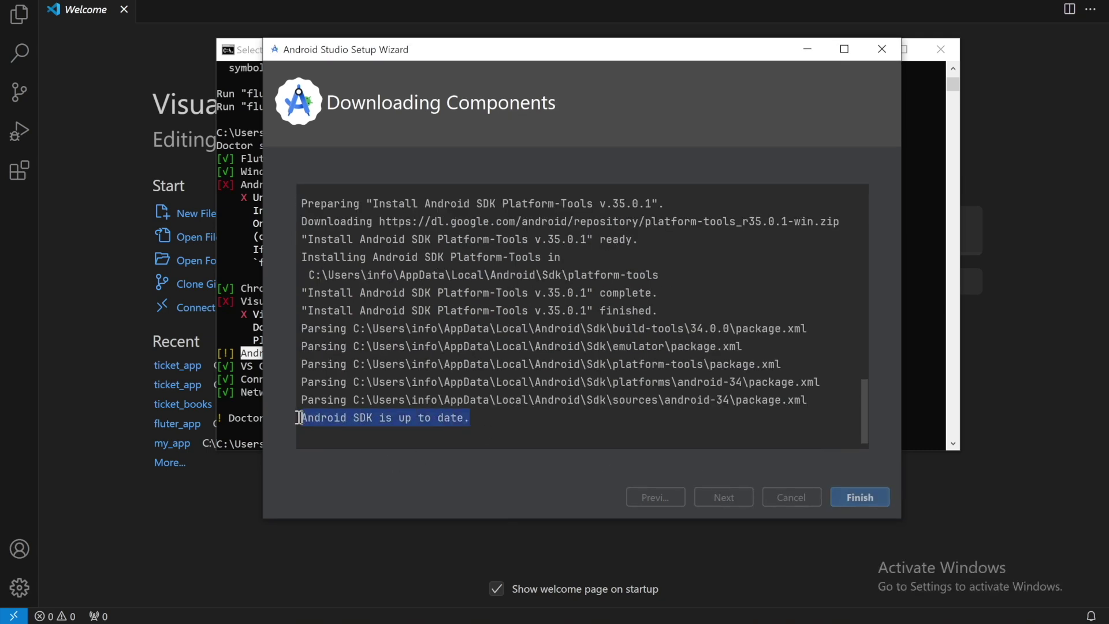
click(865, 496)
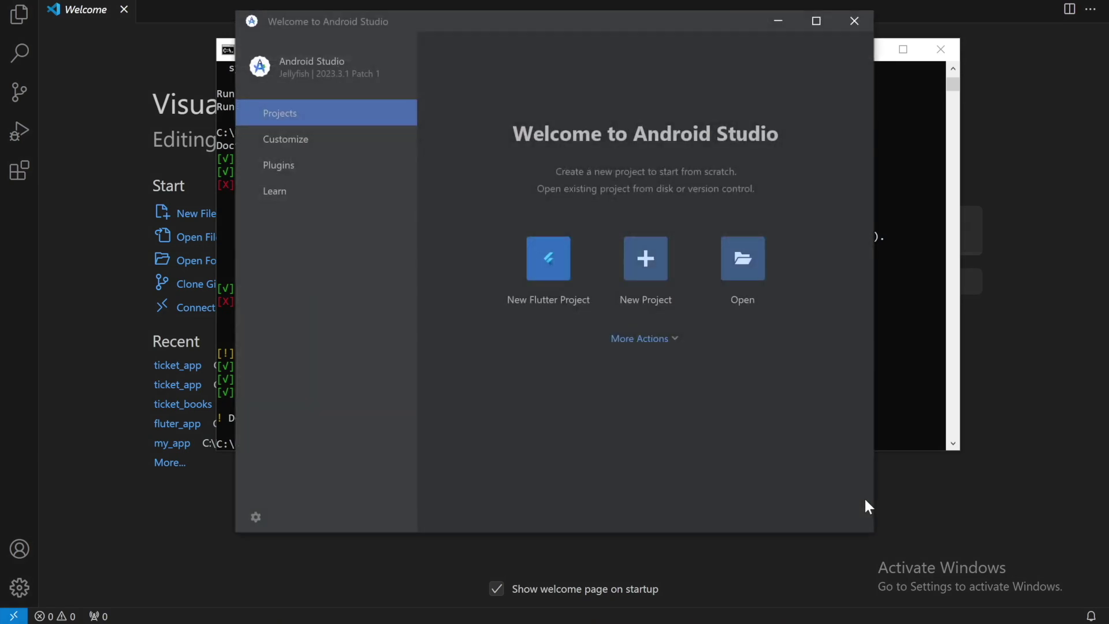
Review flutter doctor's cmdline-tools missing warning and the suggested android-licenses command
key(alt+Tab)
drag(249, 158, 466, 164)
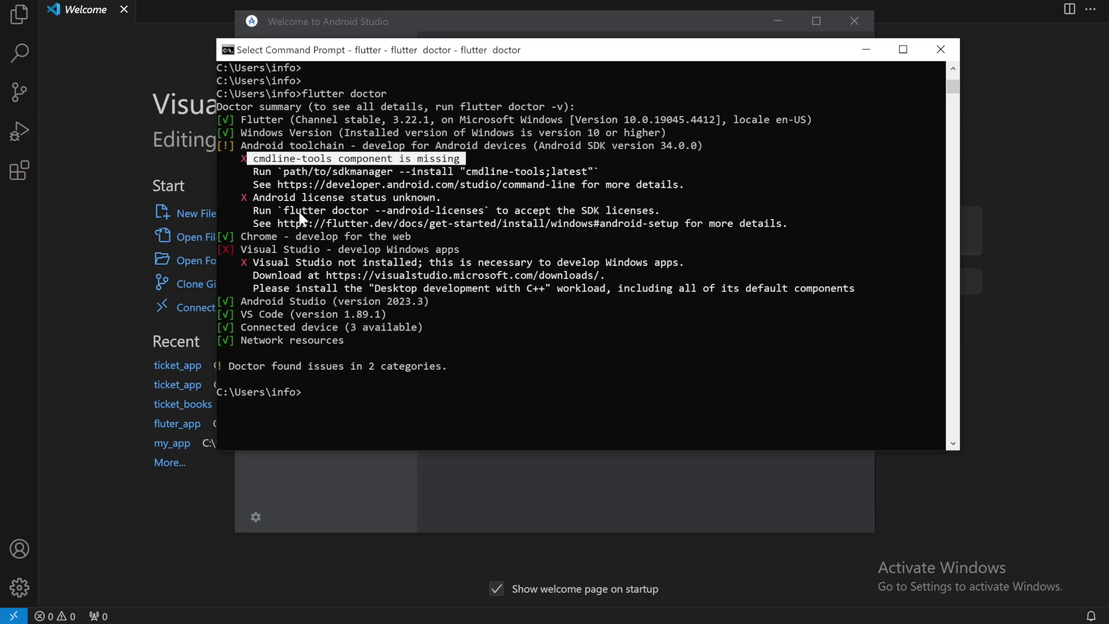
drag(284, 211, 489, 211)
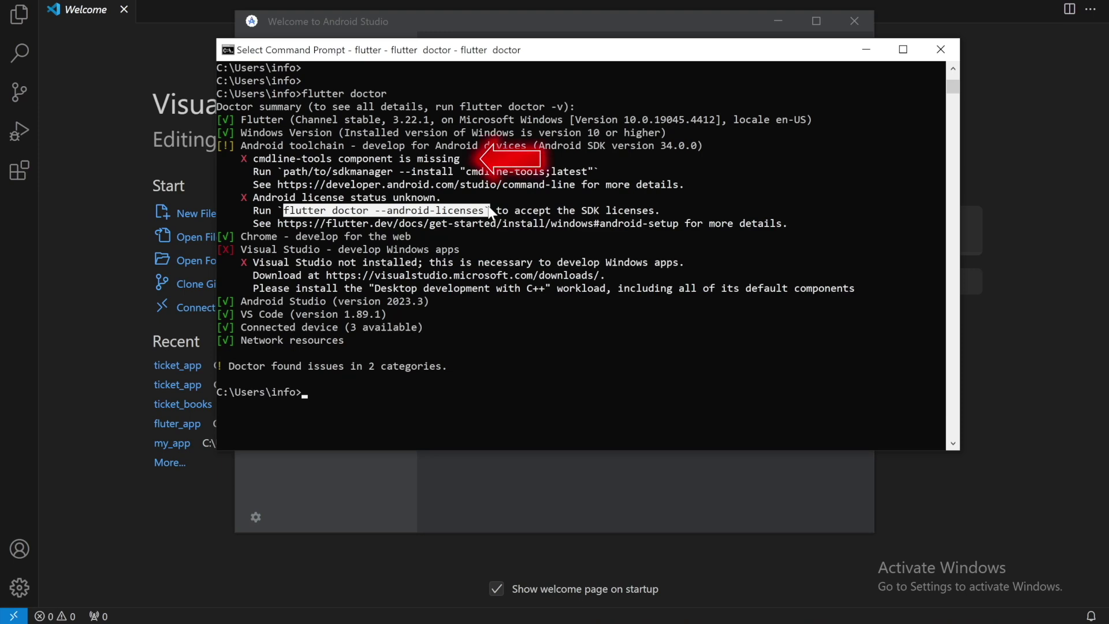
key(alt+Tab)
click(643, 339)
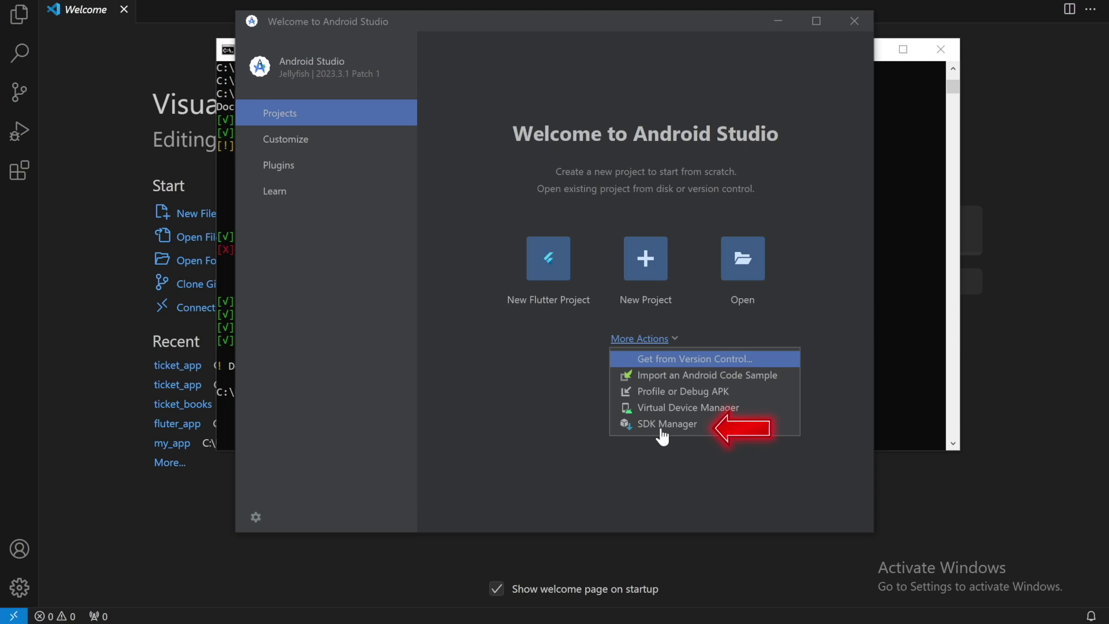
Install Android SDK Command-line Tools (latest) from Settings > Android SDK > SDK Tools
click(663, 429)
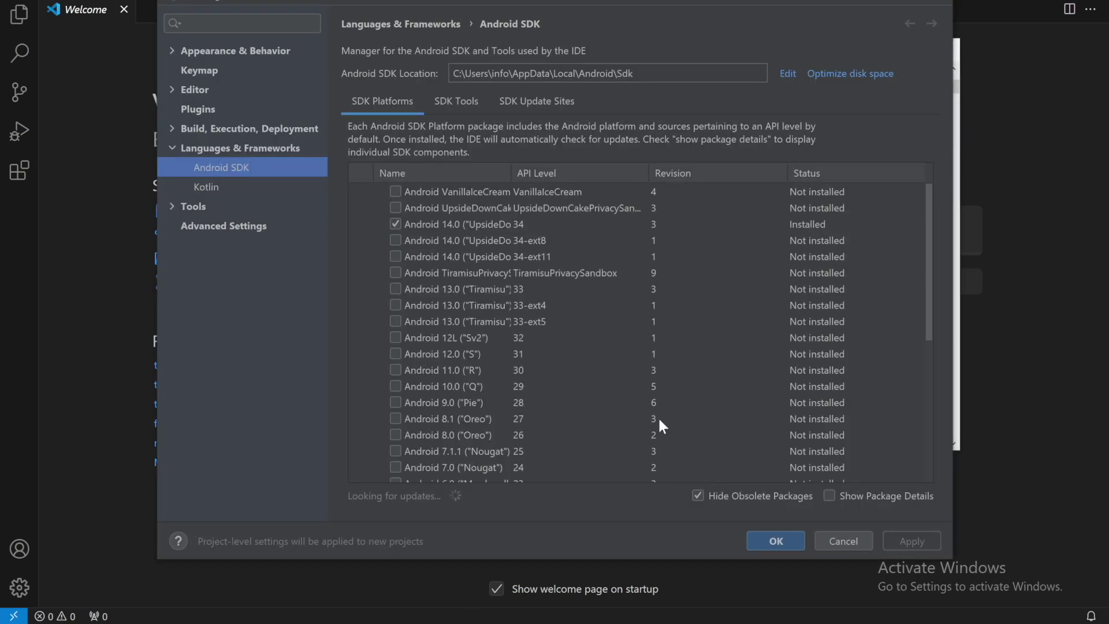
click(465, 110)
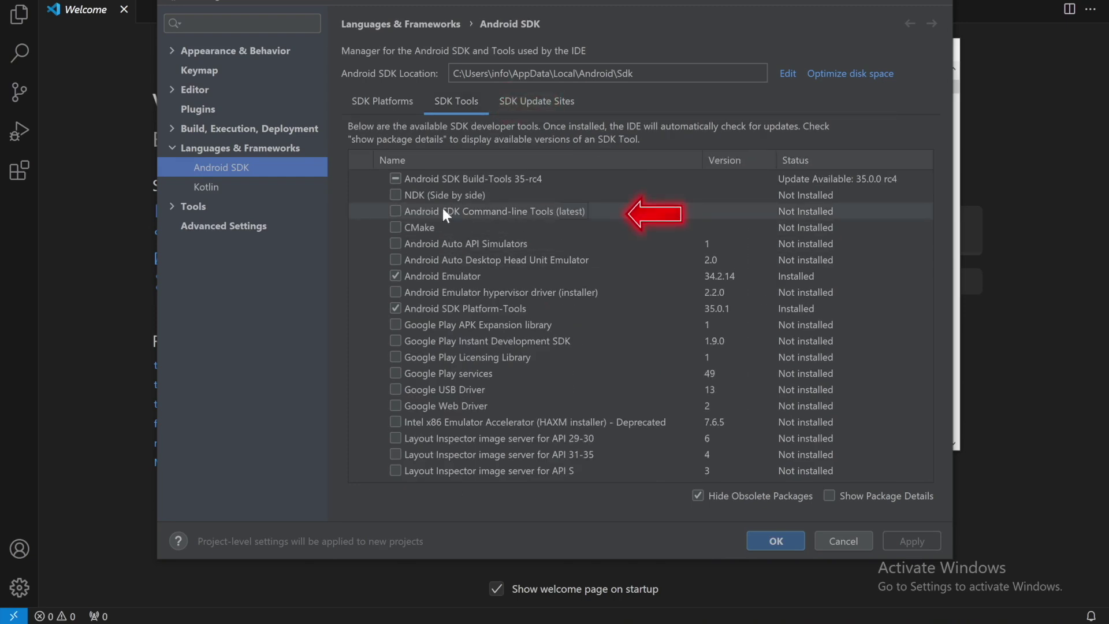
click(398, 215)
click(389, 214)
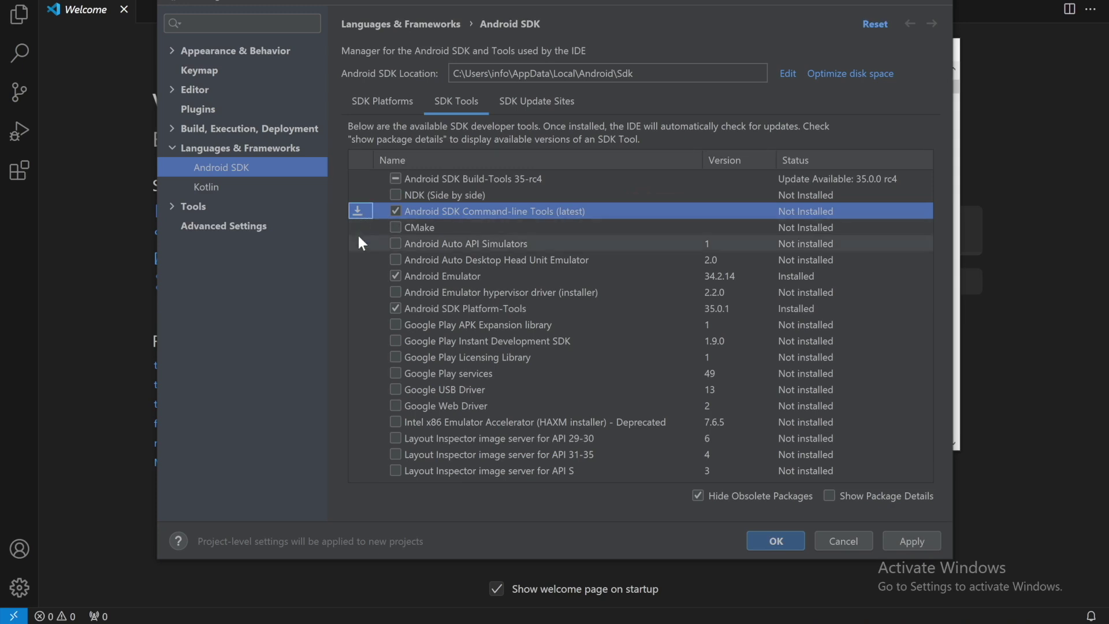
click(908, 542)
click(689, 348)
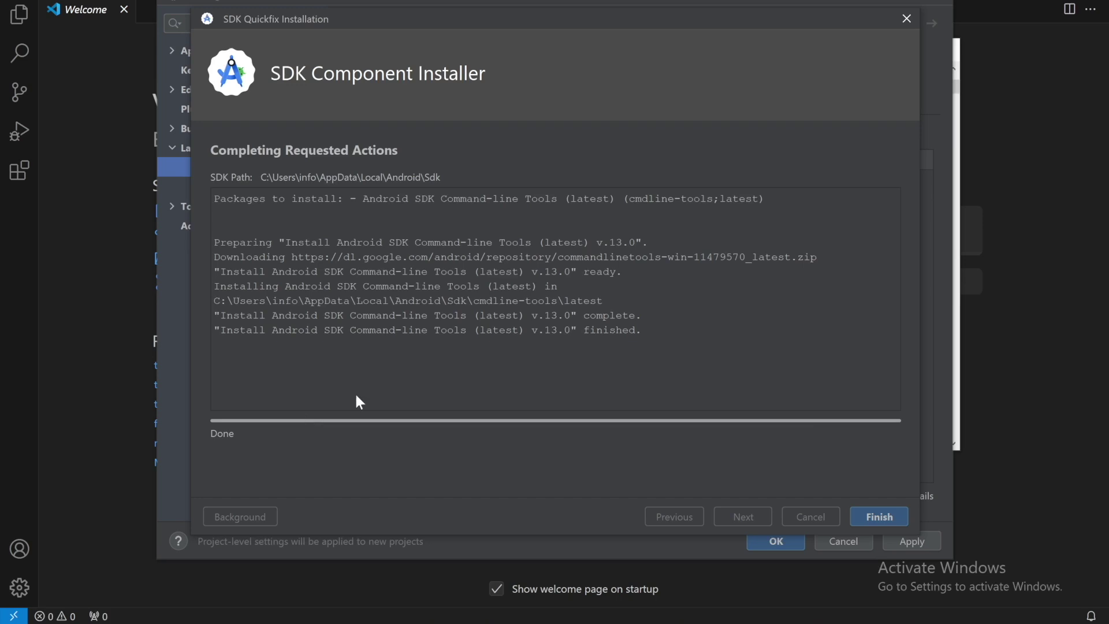
click(883, 518)
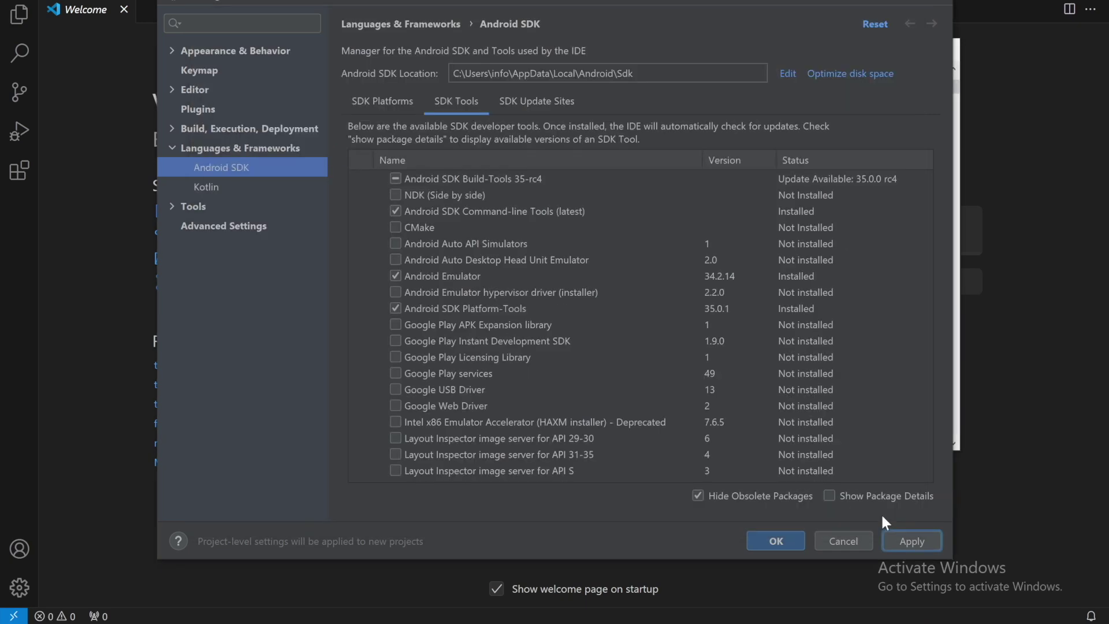
click(772, 540)
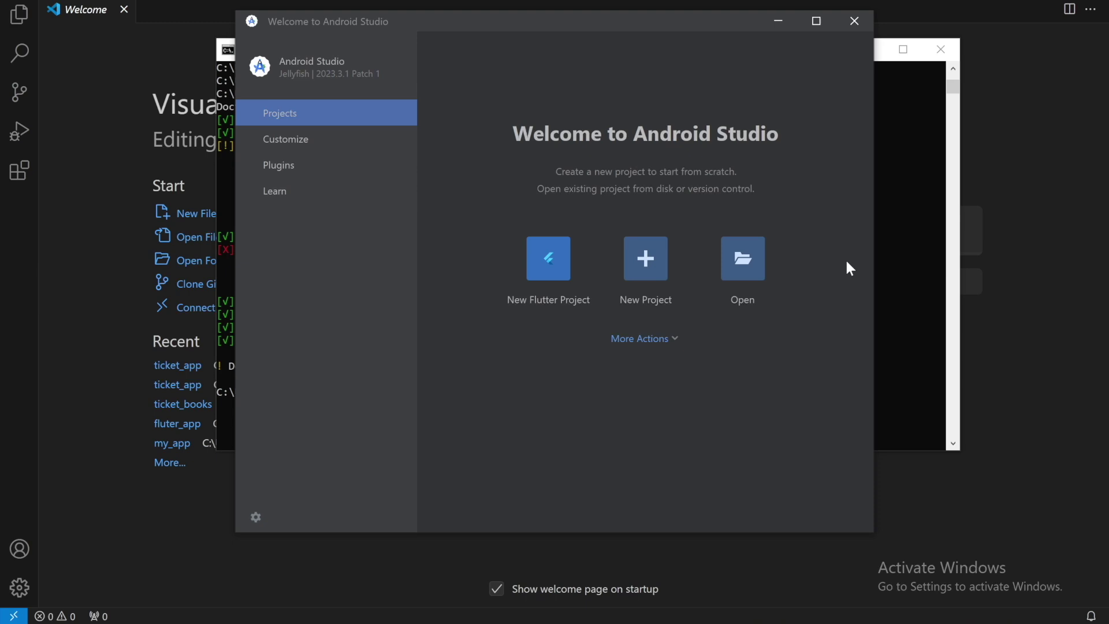
key(alt+Tab)
Rerun flutter doctor, then paste and run flutter doctor --android-licenses
click(549, 393)
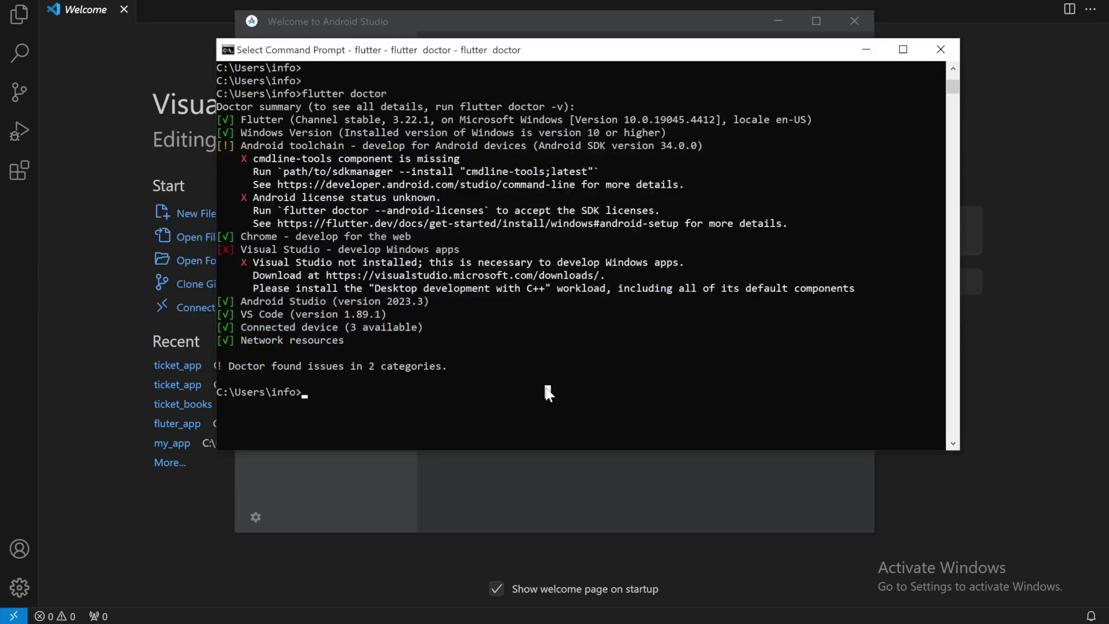
key(Up)
key(Return)
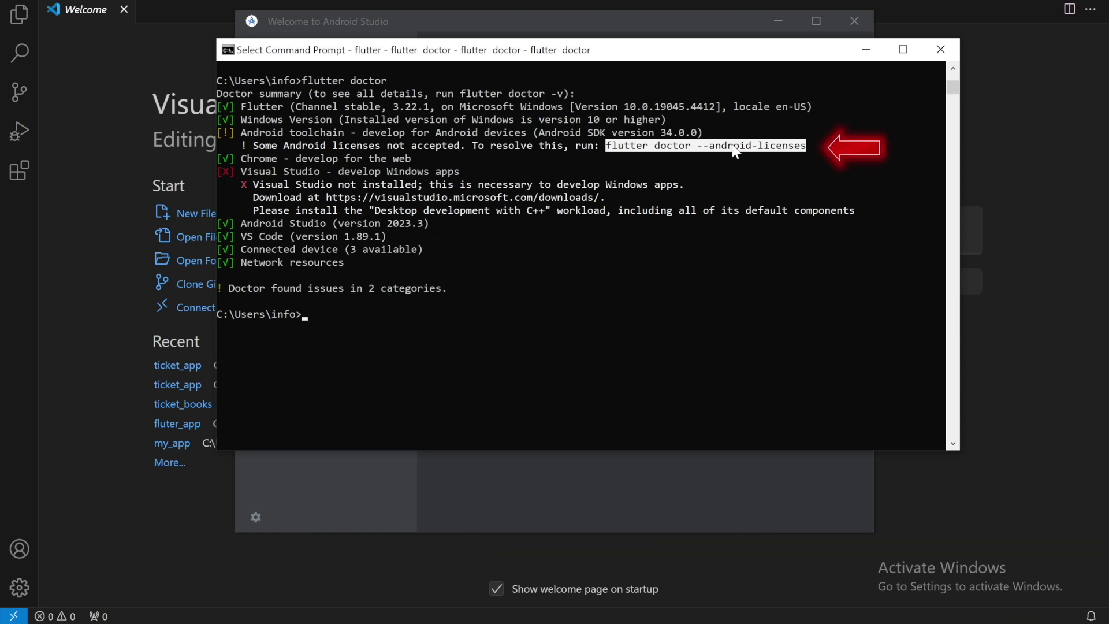
right_click(735, 151)
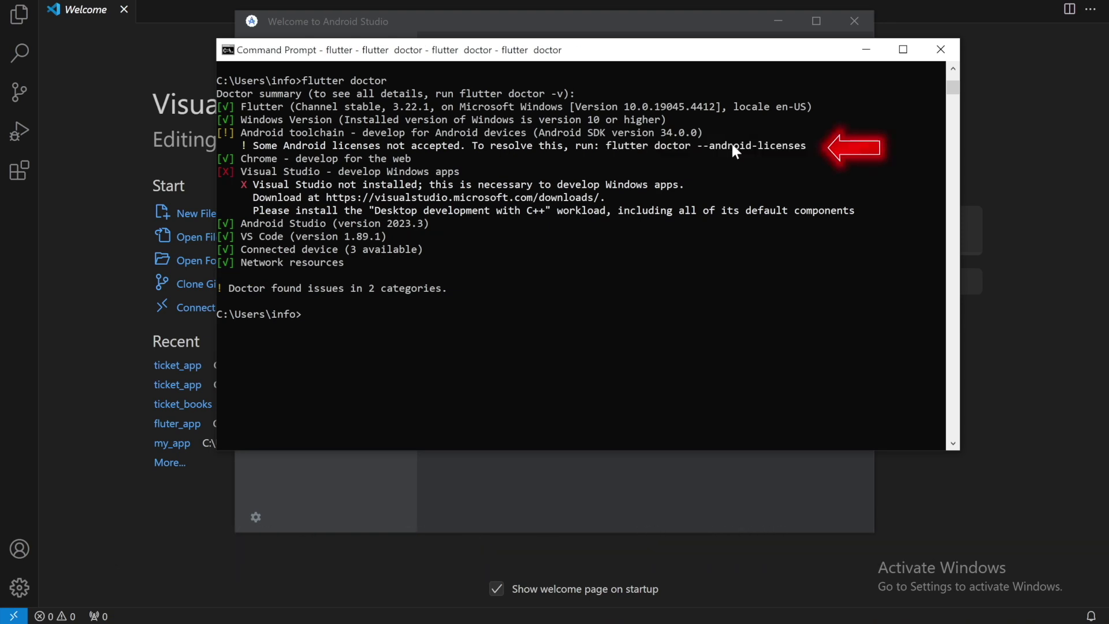
click(409, 326)
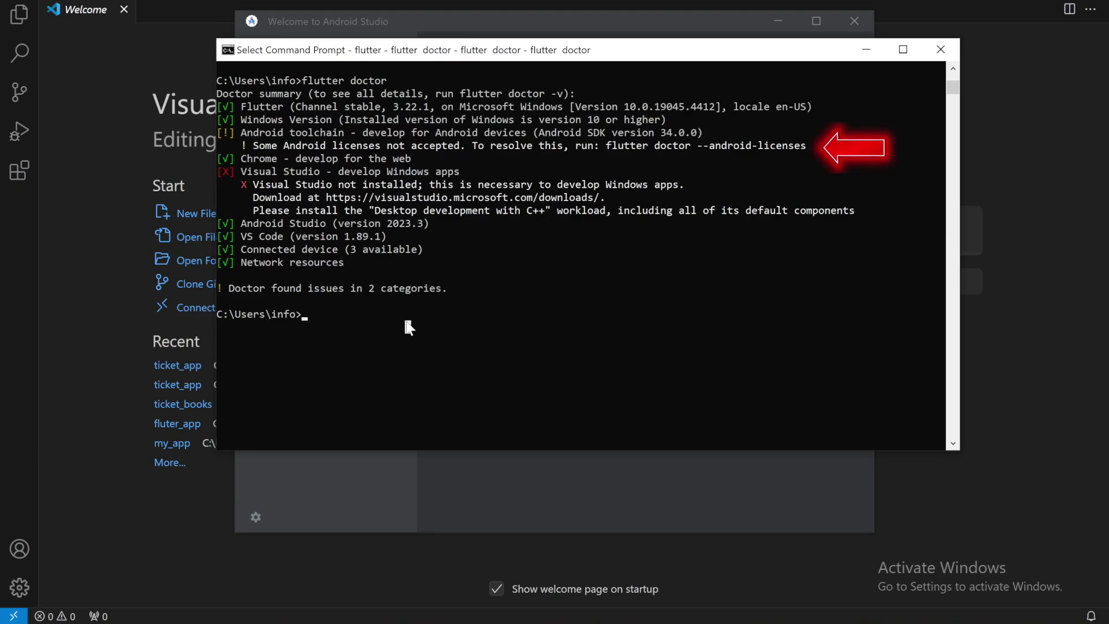
key(ctrl+v)
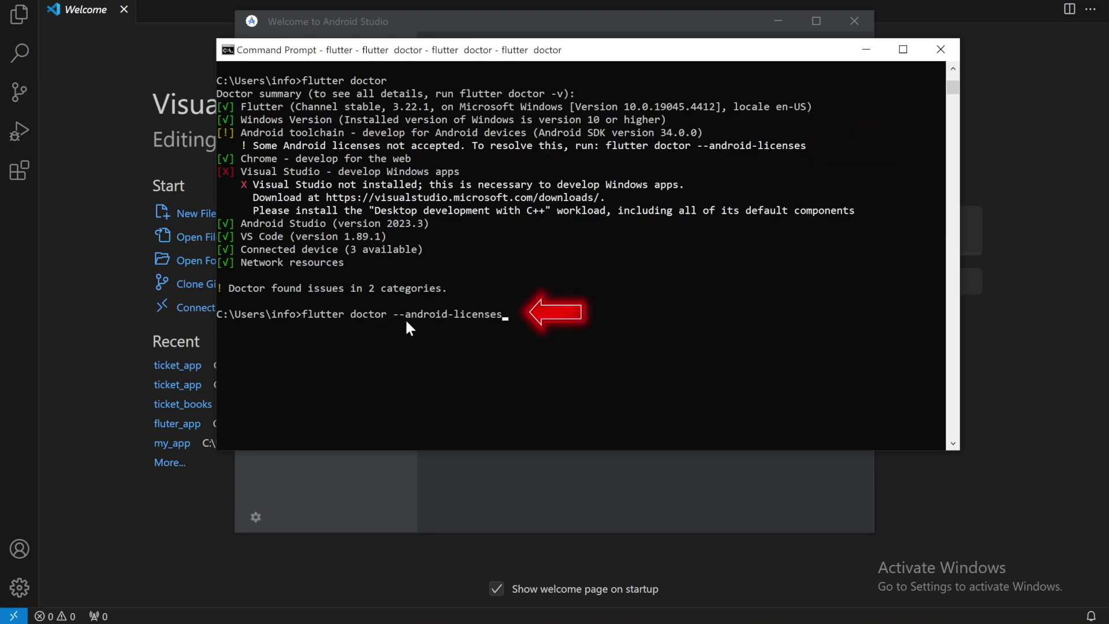
key(Return)
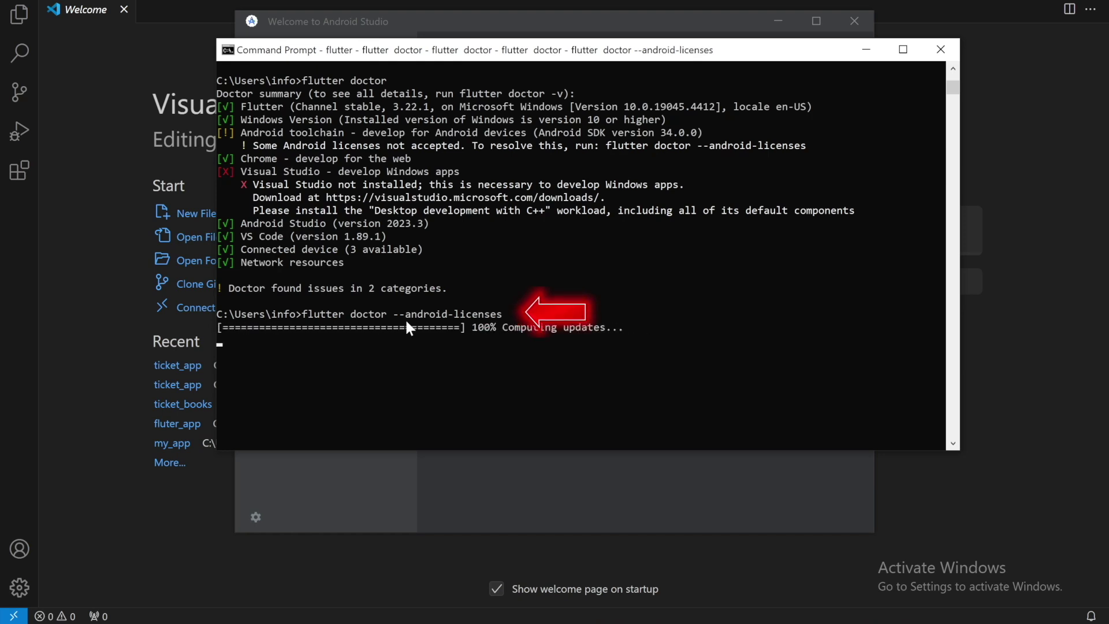
Answer y to each prompt to accept all Android SDK licences
text(y)
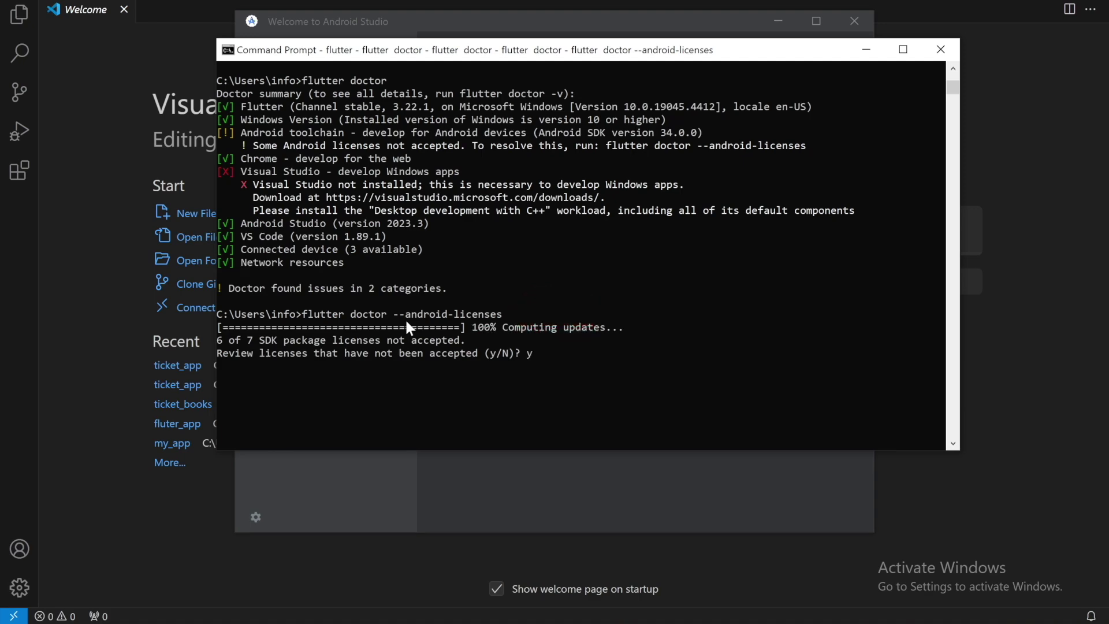
key(Return)
text(y)
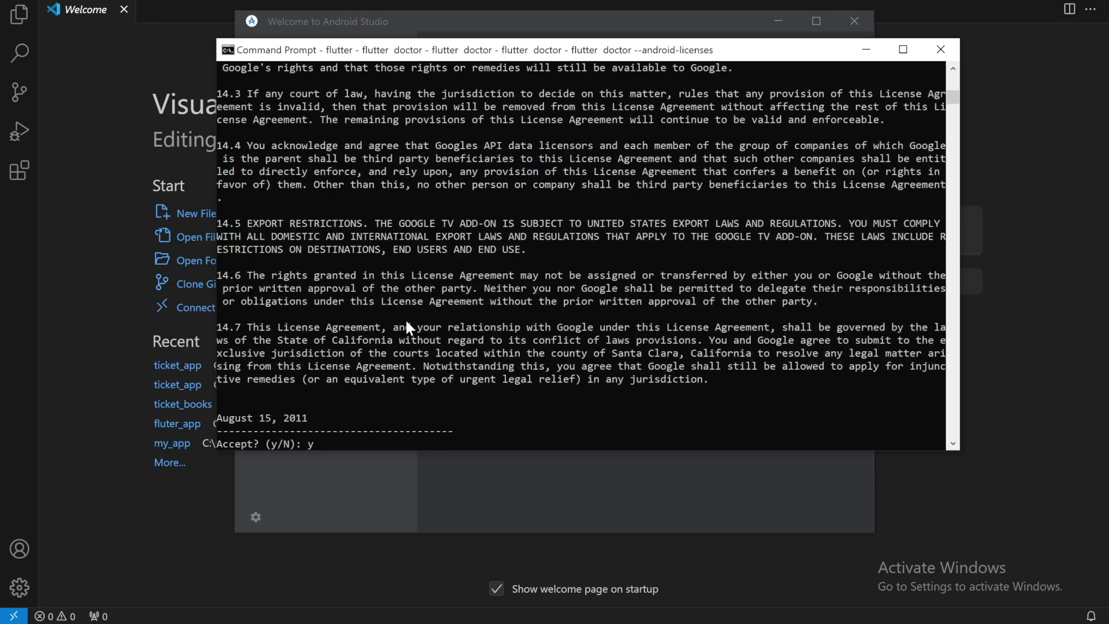
key(Return)
text(y)
key(Return)
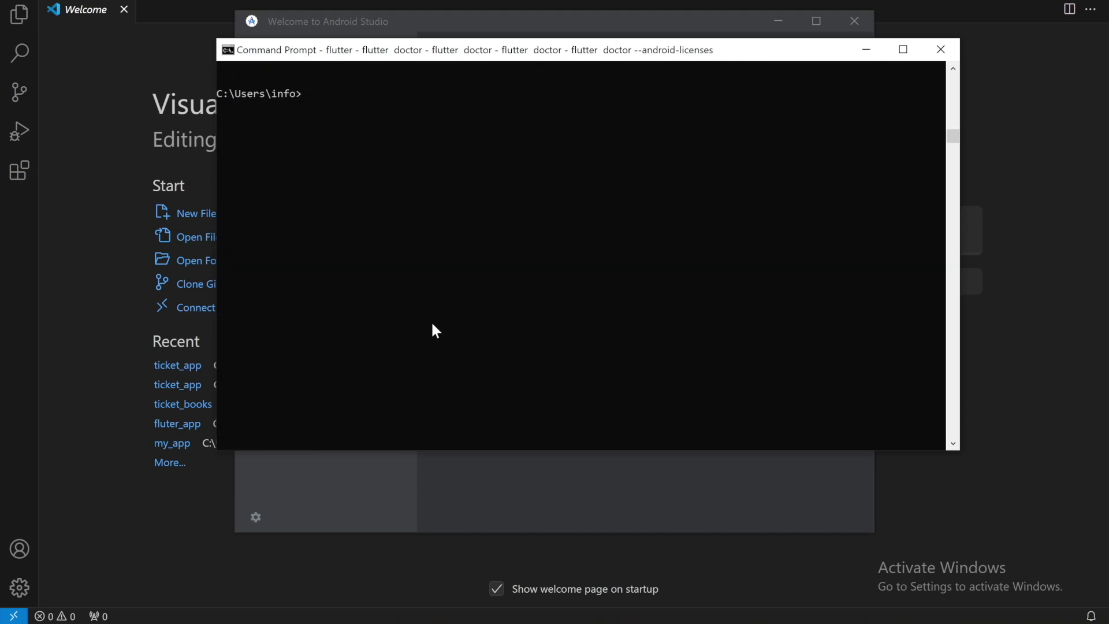
Rerun flutter doctor to confirm the Android toolchain now passes
key(Up)
key(Up)
key(Return)
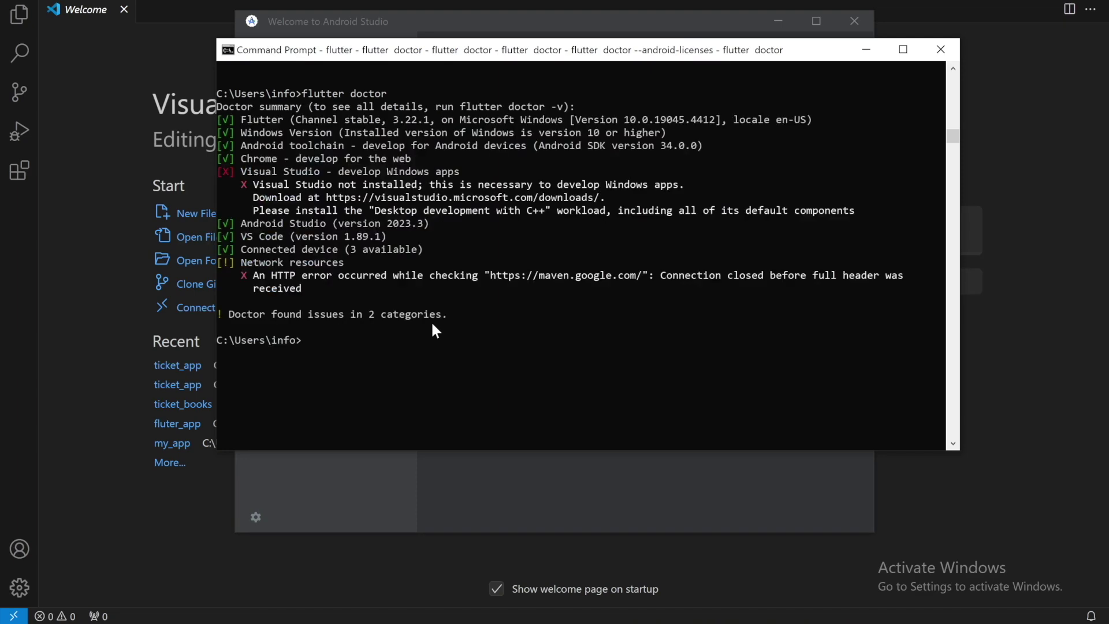
click(286, 224)
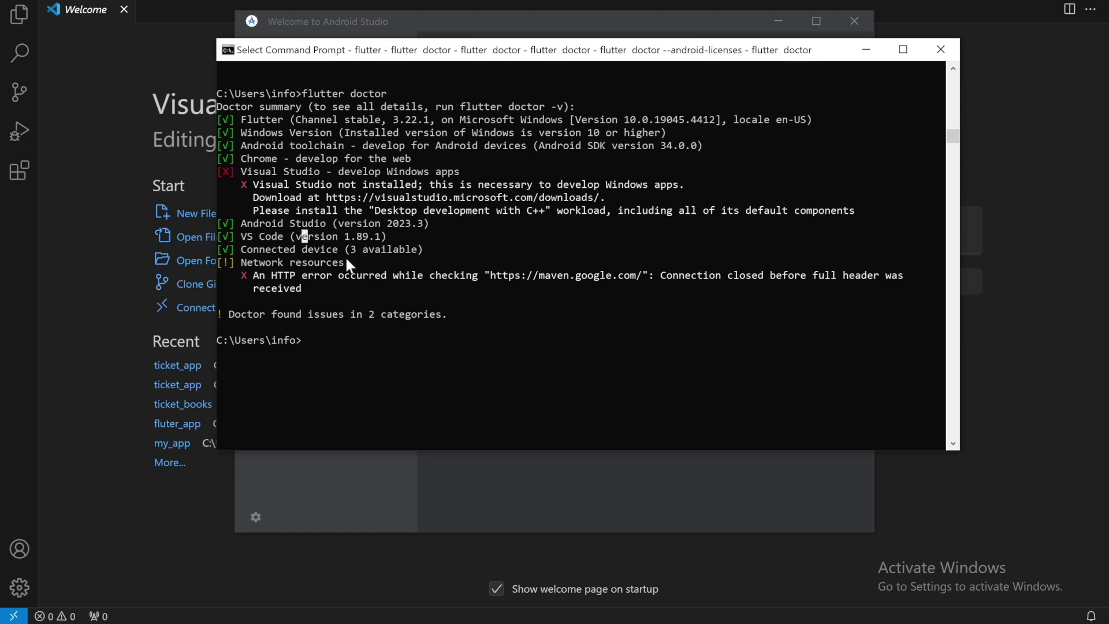
click(261, 14)
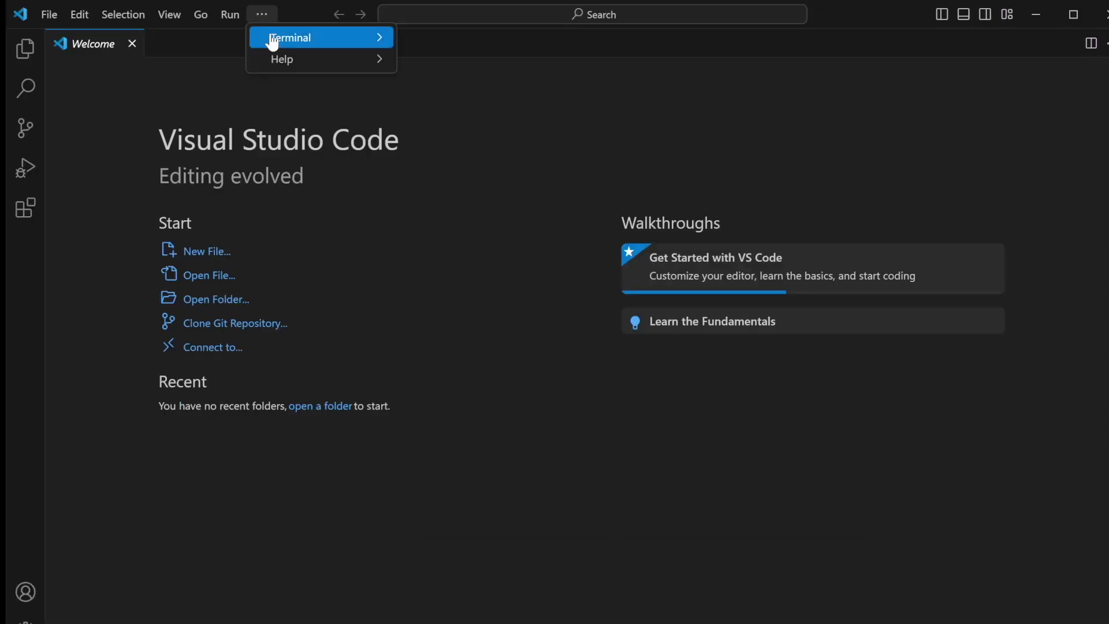
Run flutter doctor in a new VS Code terminal and select the summary lines
mouse_move(273, 42)
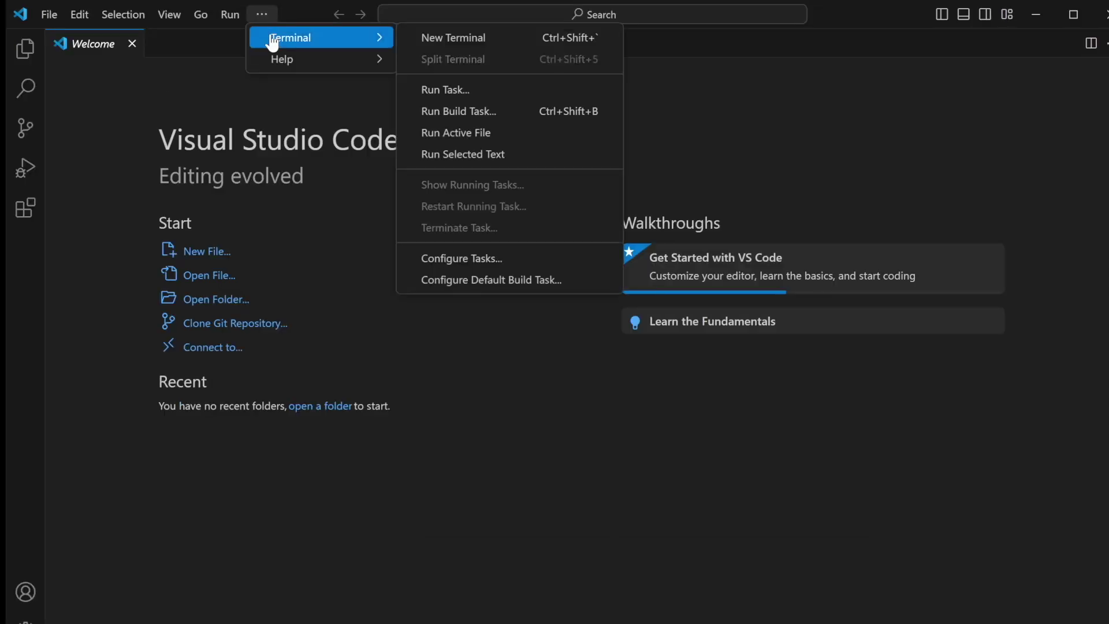
click(453, 40)
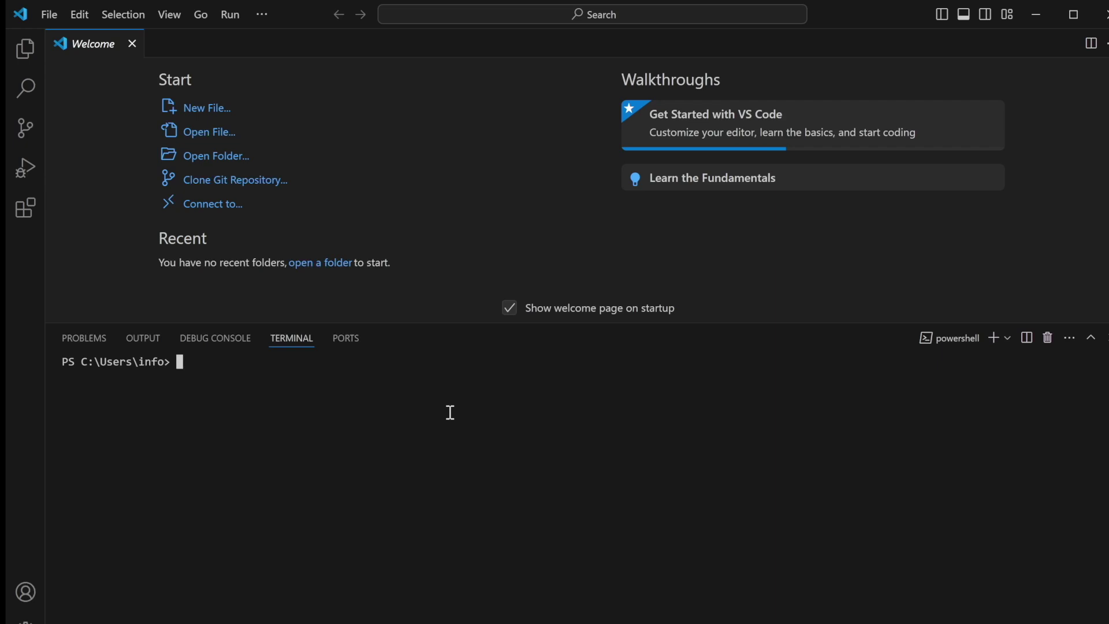
text(flutter doctor)
key(Return)
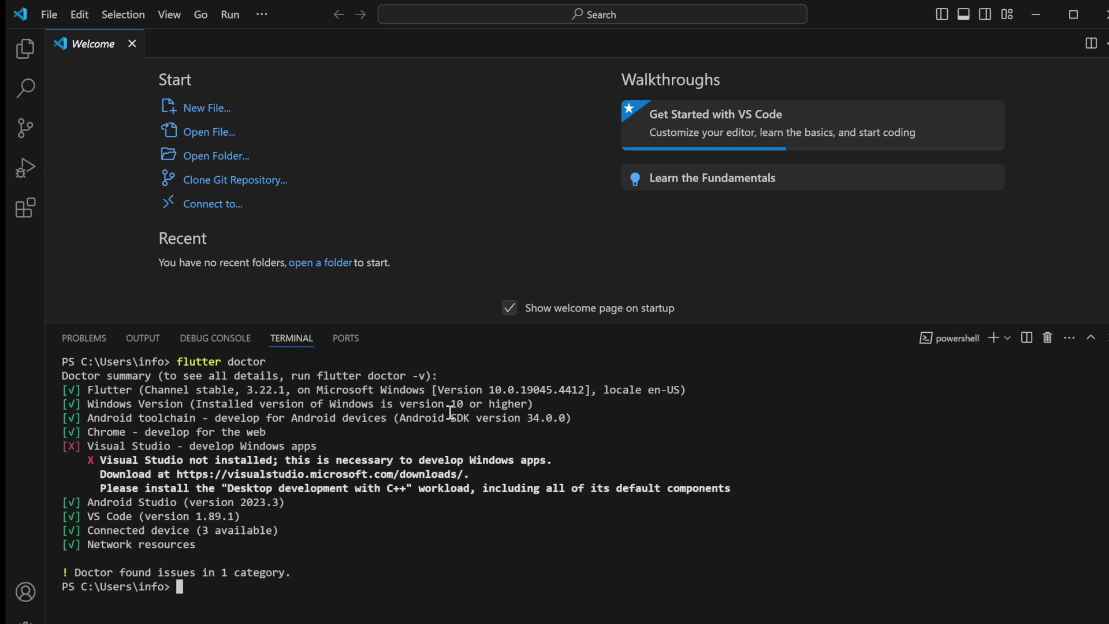
drag(593, 411, 17, 374)
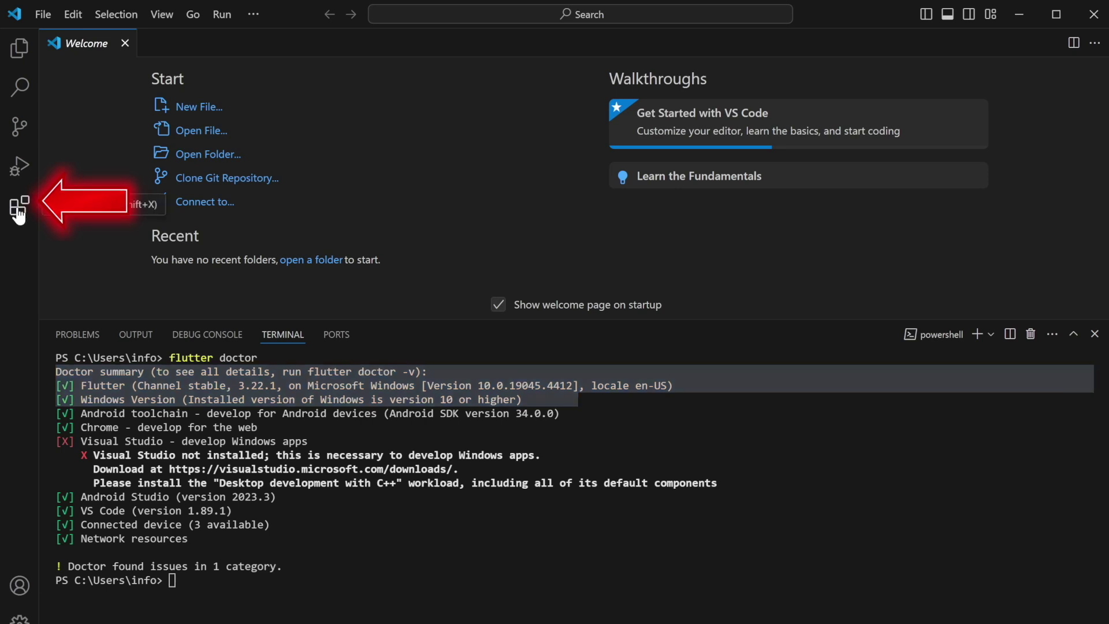
Search the extensions for flutter and view the Flutter extension's details
click(20, 212)
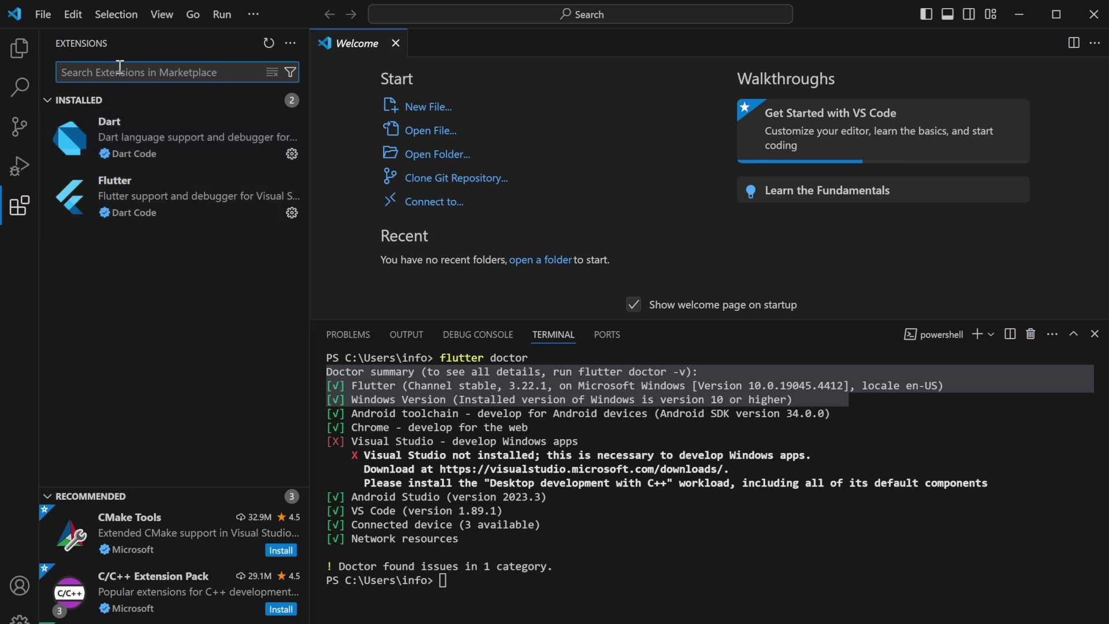
text(fluttr)
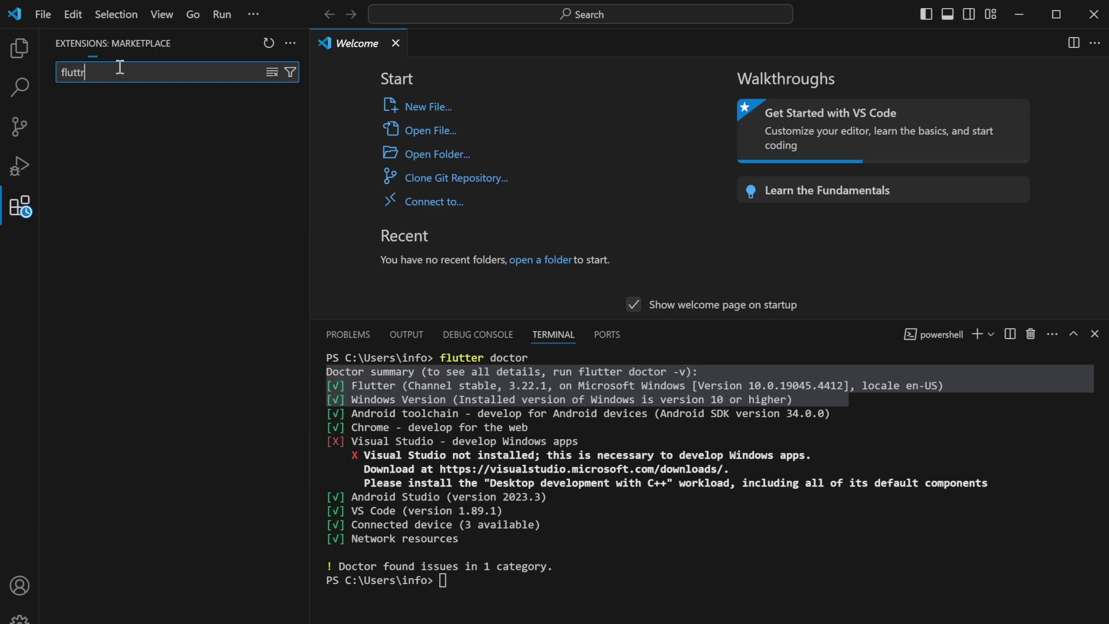
key(BackSpace)
text(er)
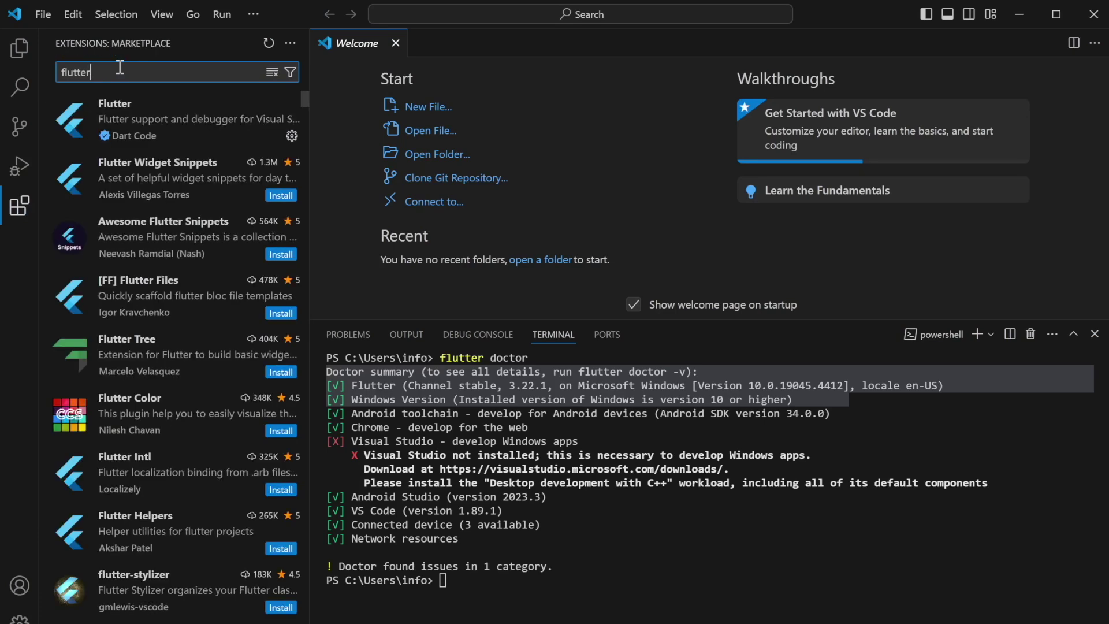
click(151, 118)
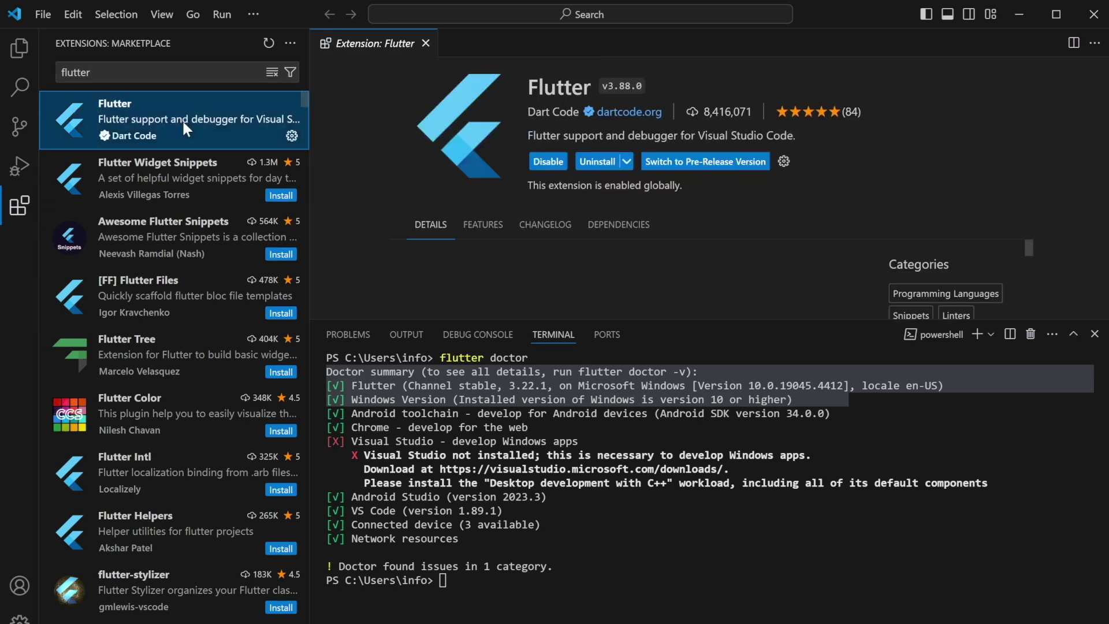
mouse_move(237, 141)
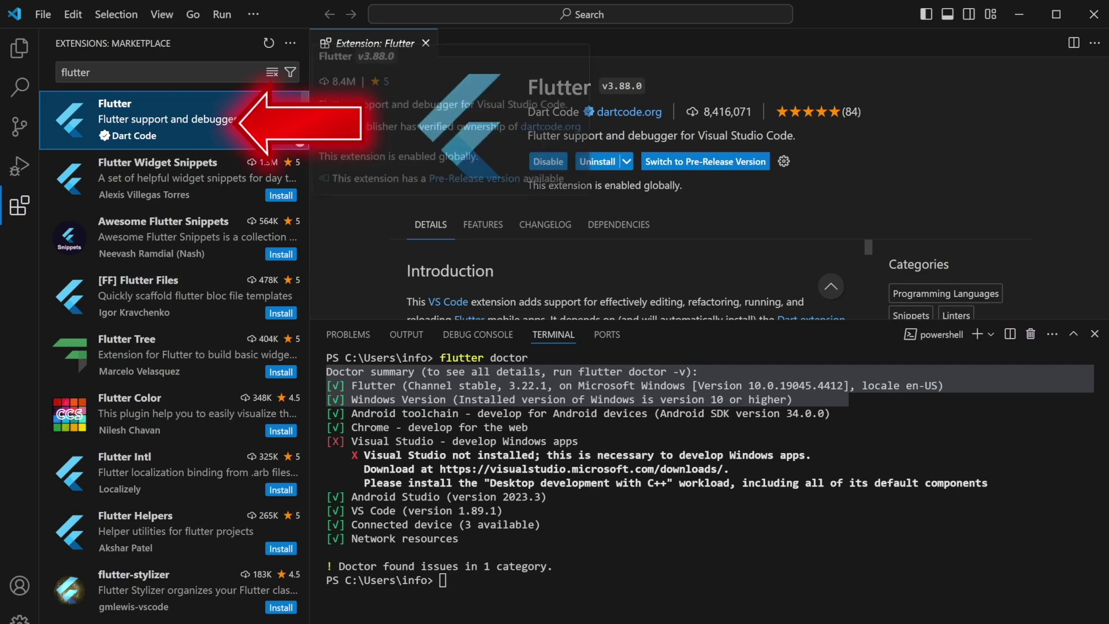
Search for Dart, view its extension page, then hide the extensions side bar
double_click(142, 74)
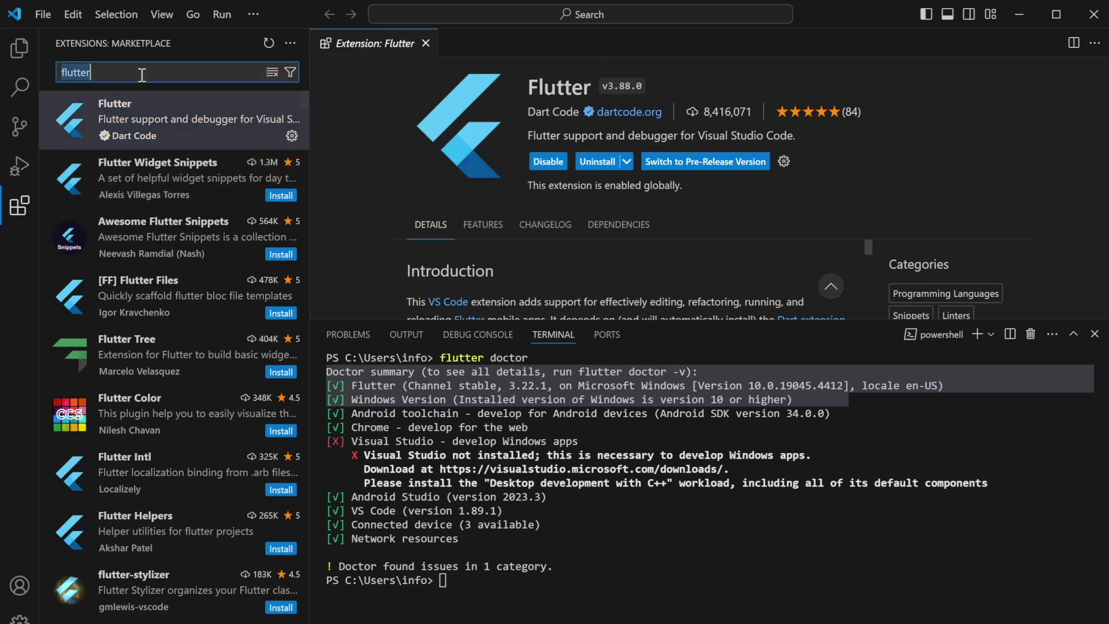
key(BackSpace)
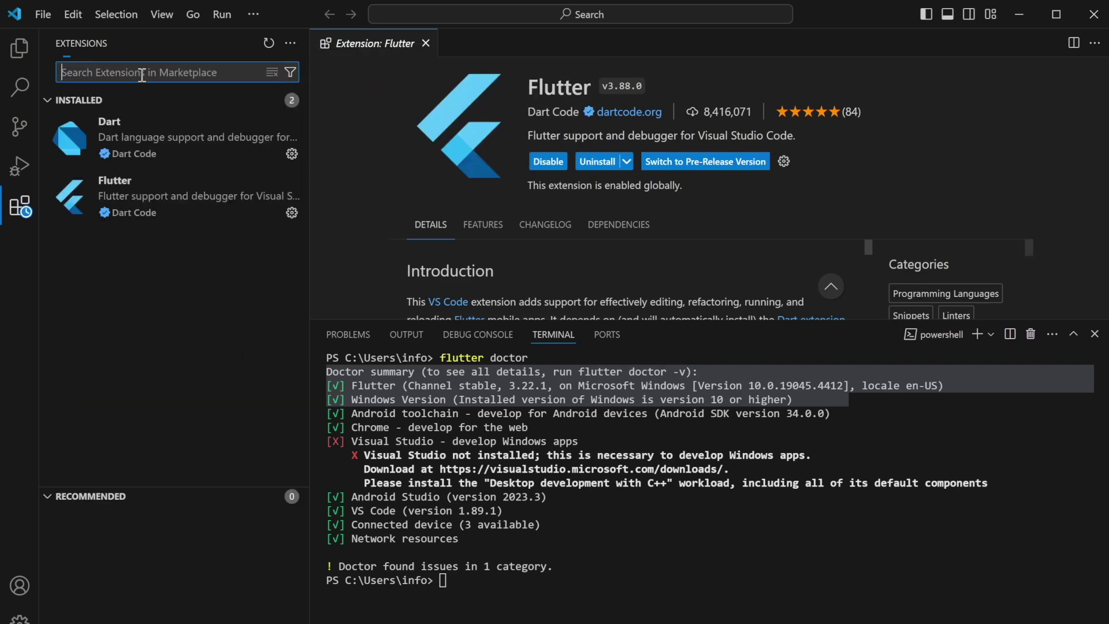
text(Dart)
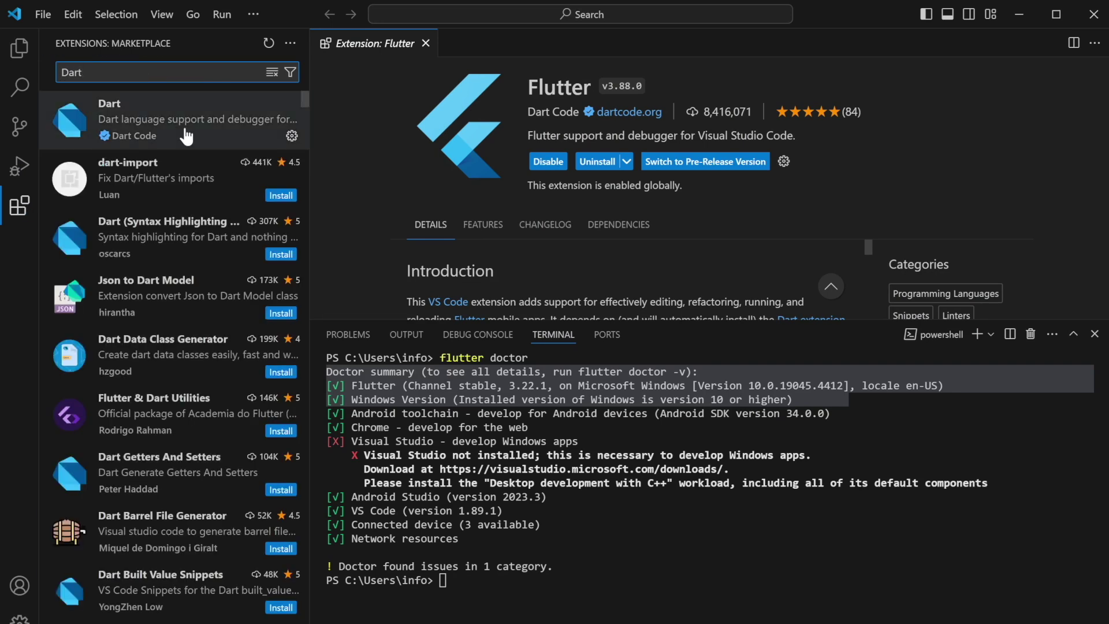
click(188, 137)
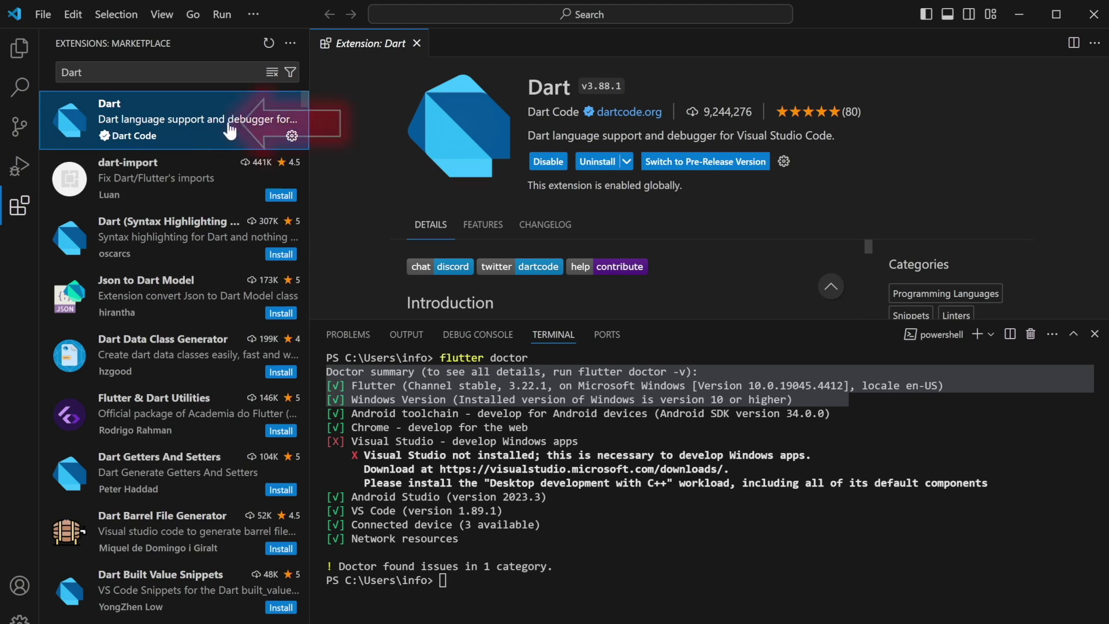
mouse_move(233, 131)
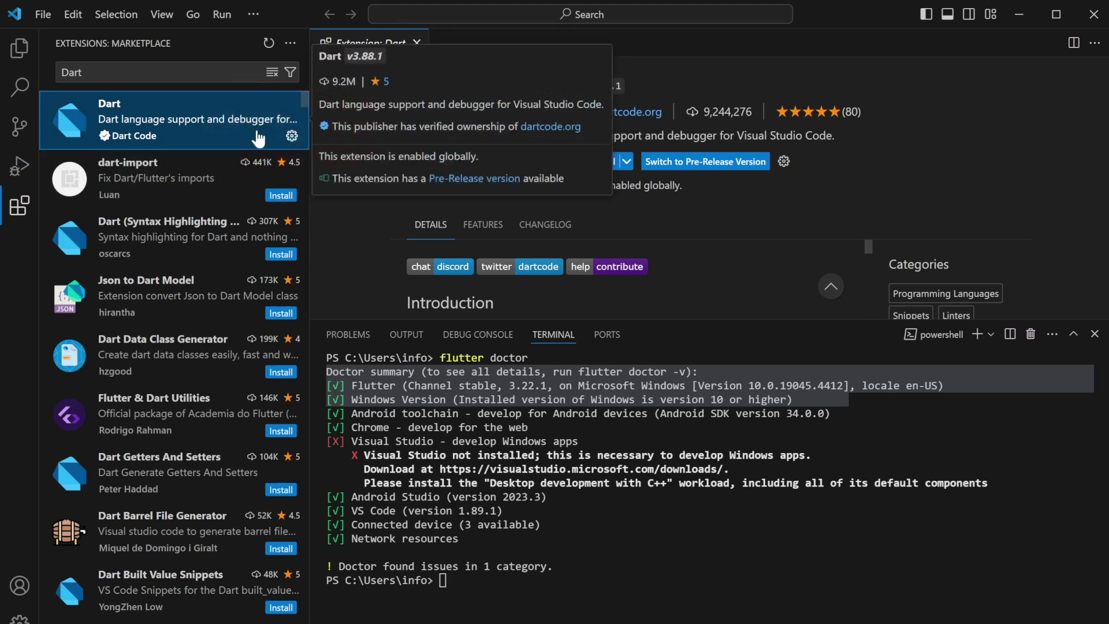
click(21, 212)
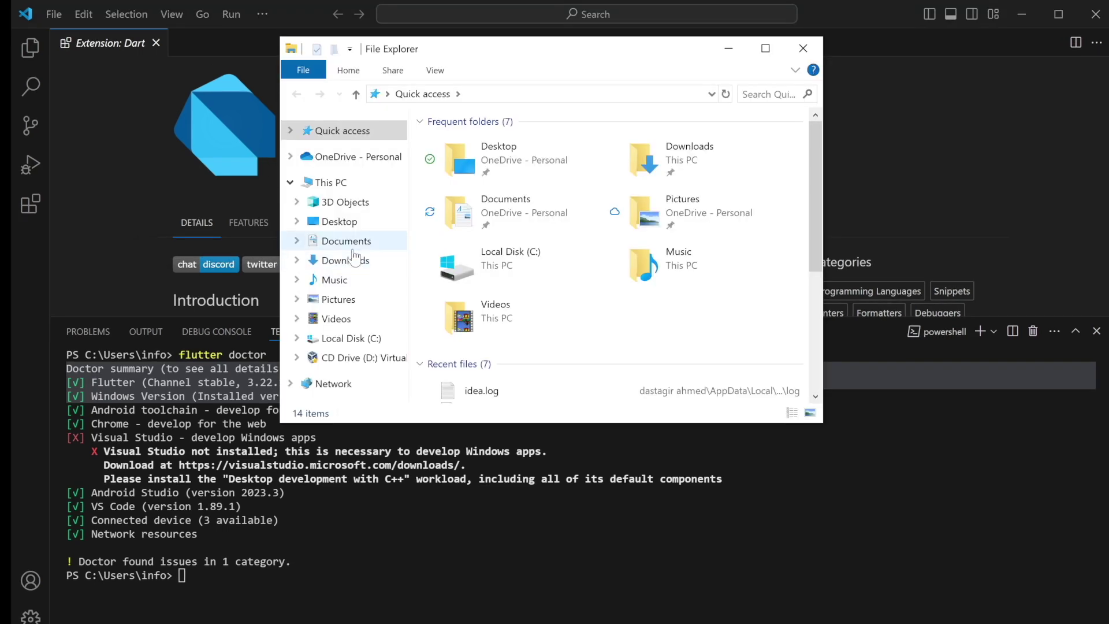
Make an empty flutter_projects folder inside Documents via New > Folder
click(346, 242)
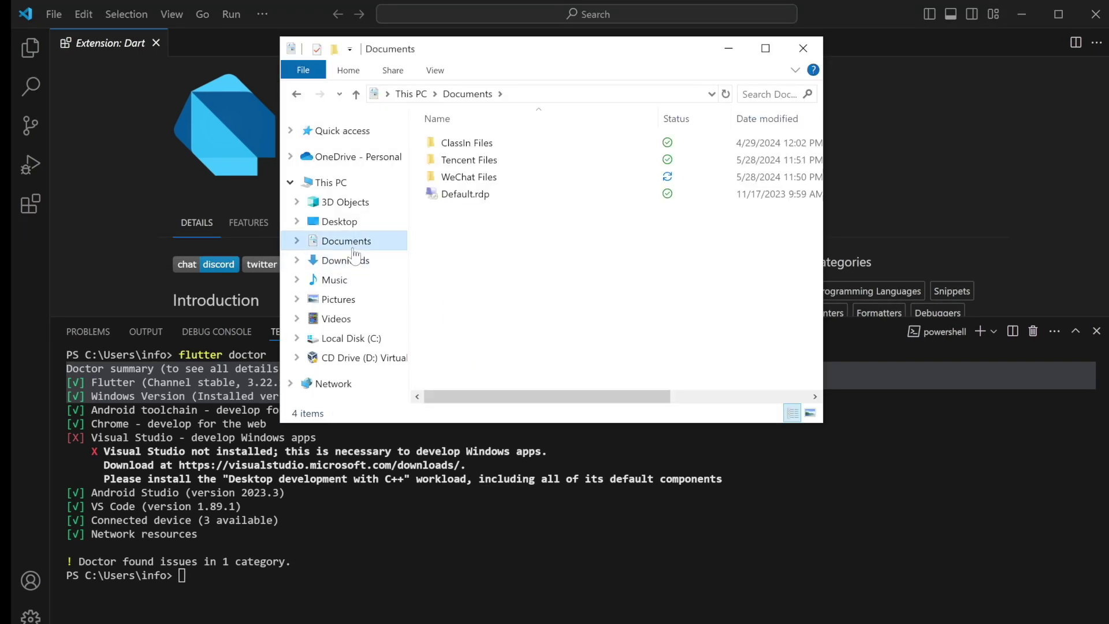
right_click(488, 258)
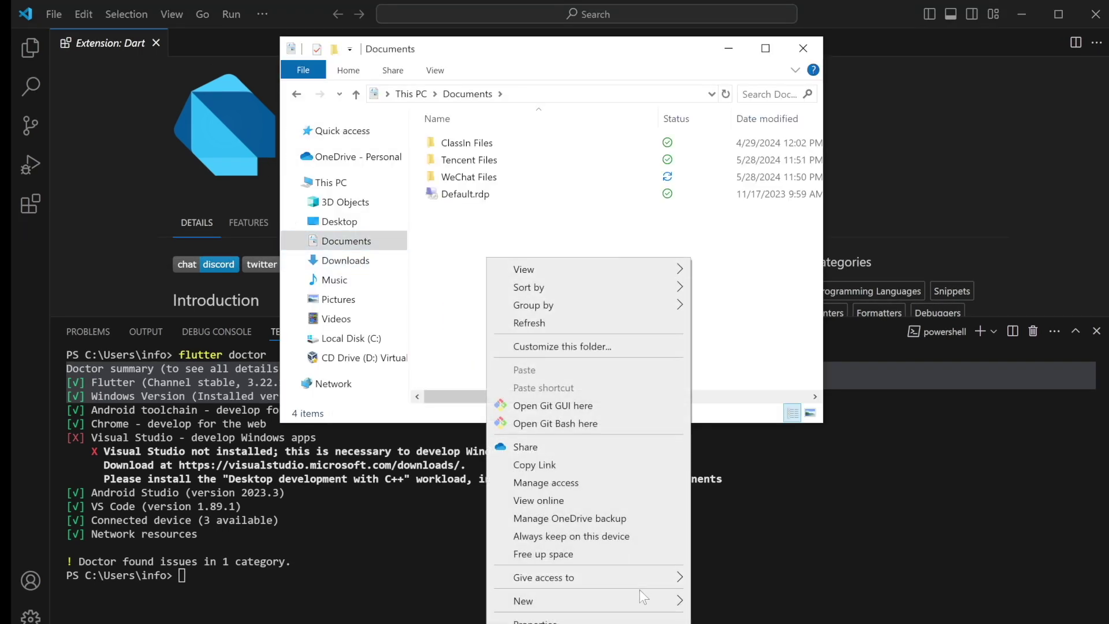
mouse_move(649, 601)
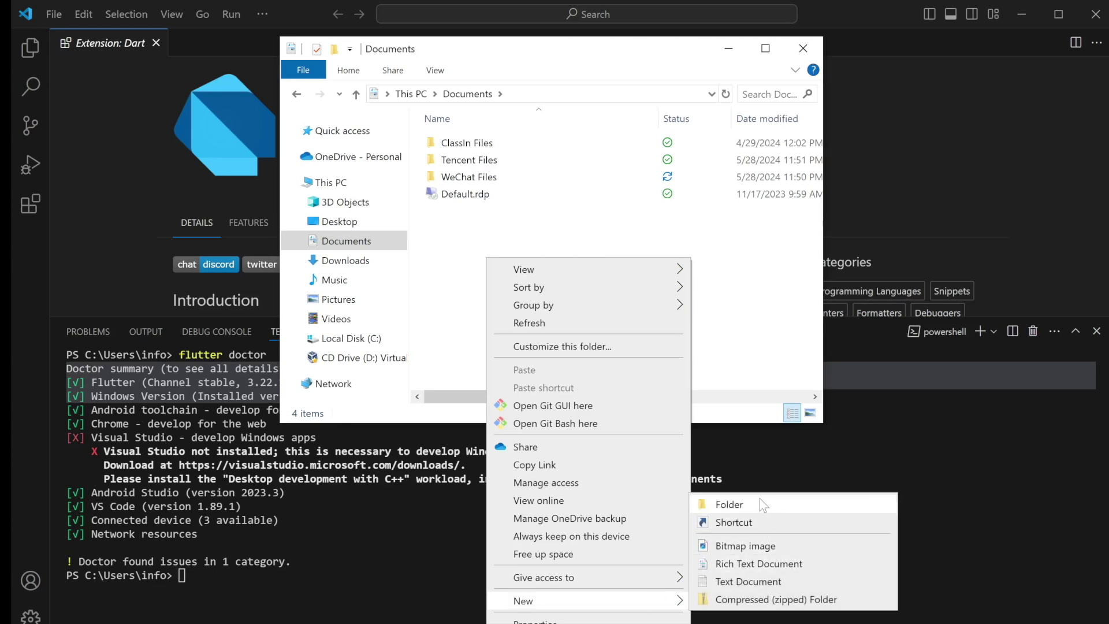
click(764, 505)
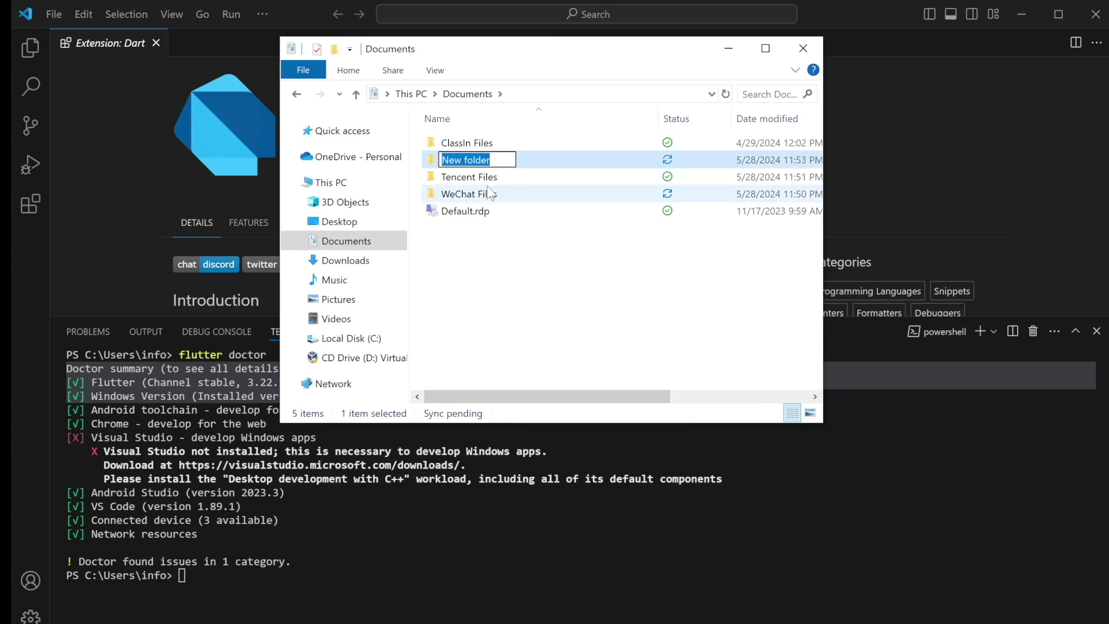
text(fluter)
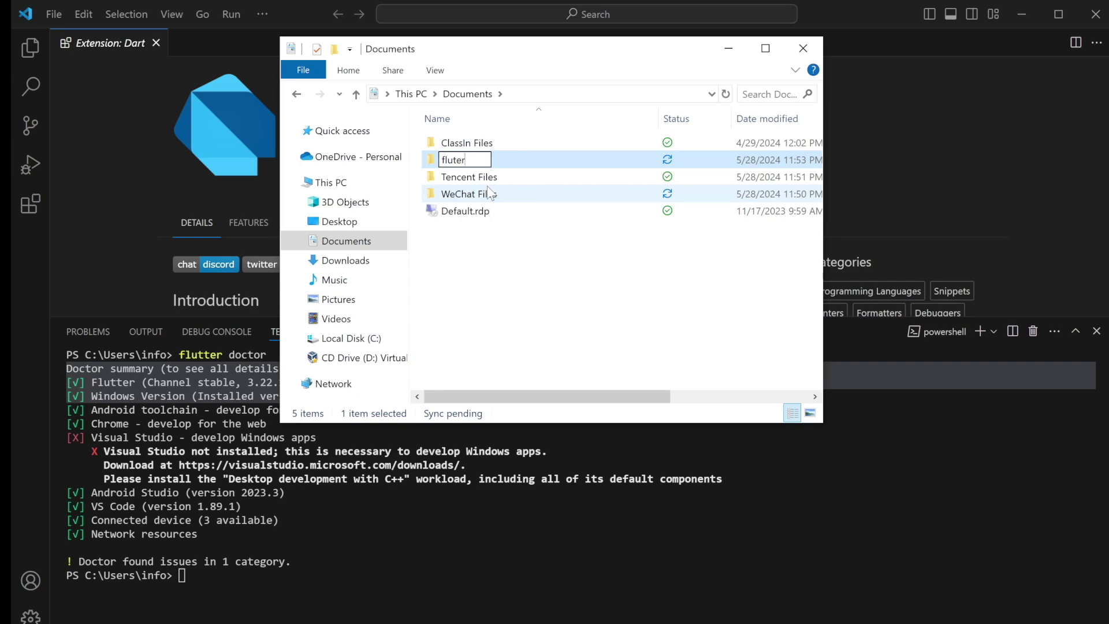
key(BackSpace)
key(BackSpace)
text(ter_projects)
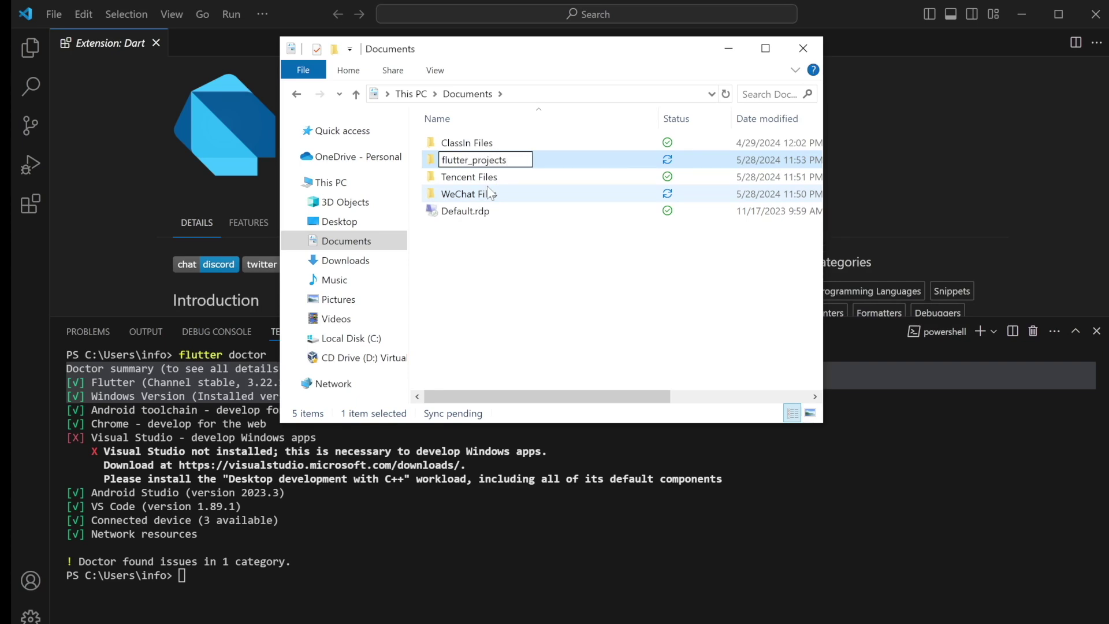
key(shift+semicolon)
key(Return)
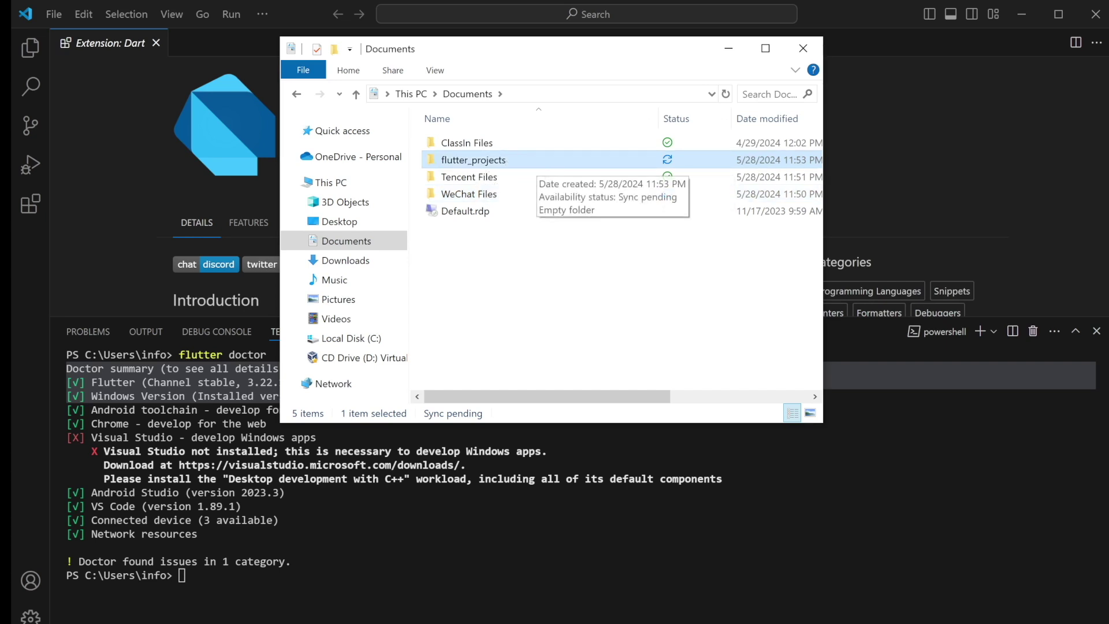
click(502, 496)
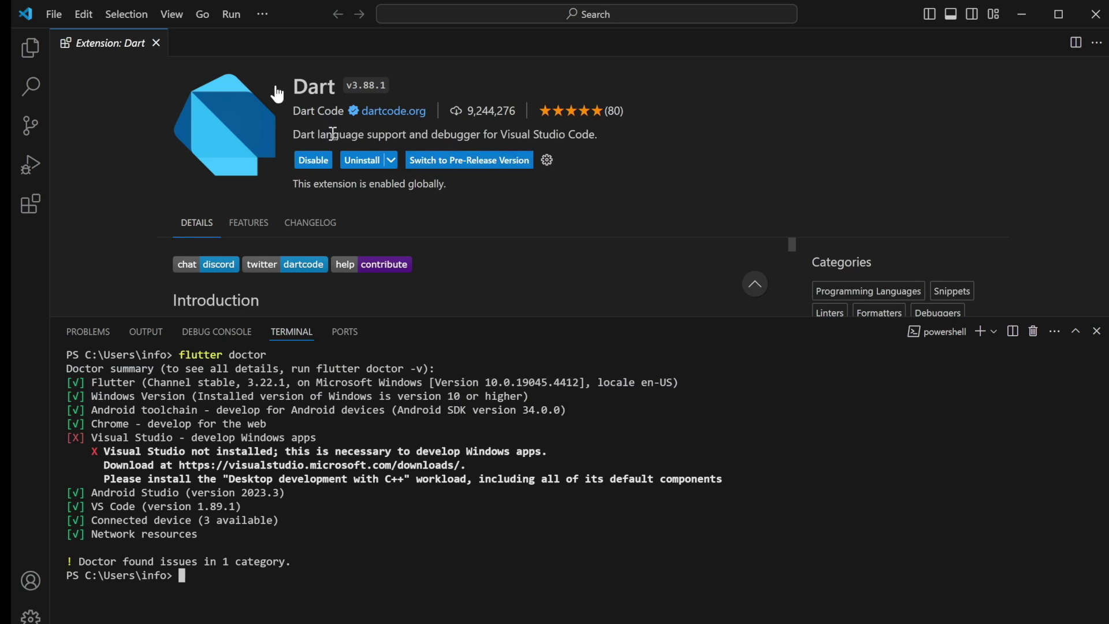
Run Flutter: New Project from the Command Palette and pick the Application template
click(173, 17)
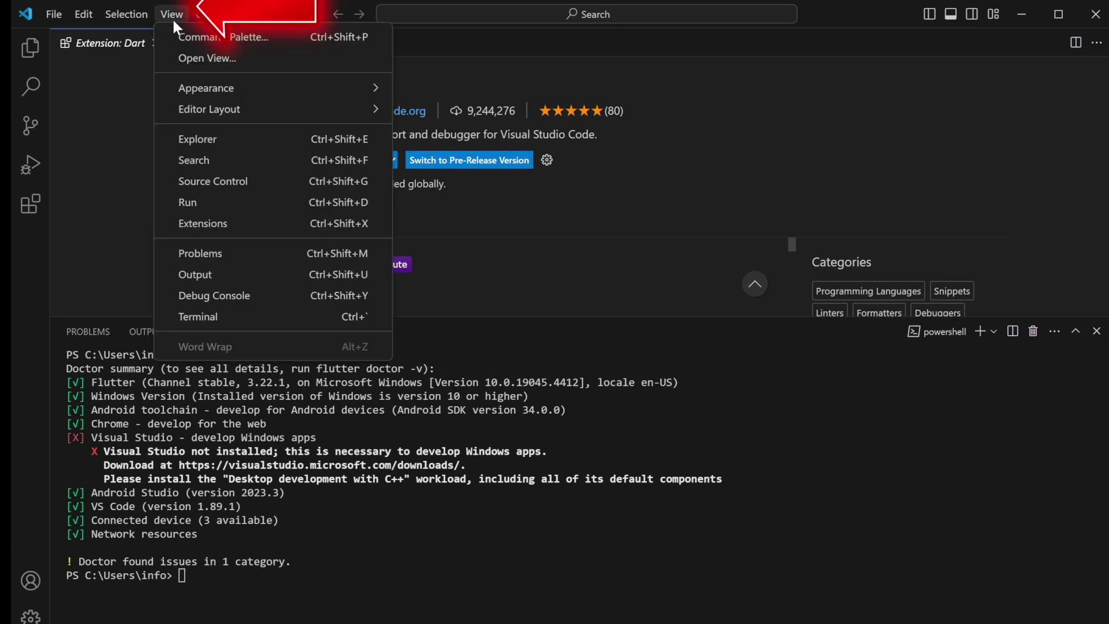
click(196, 37)
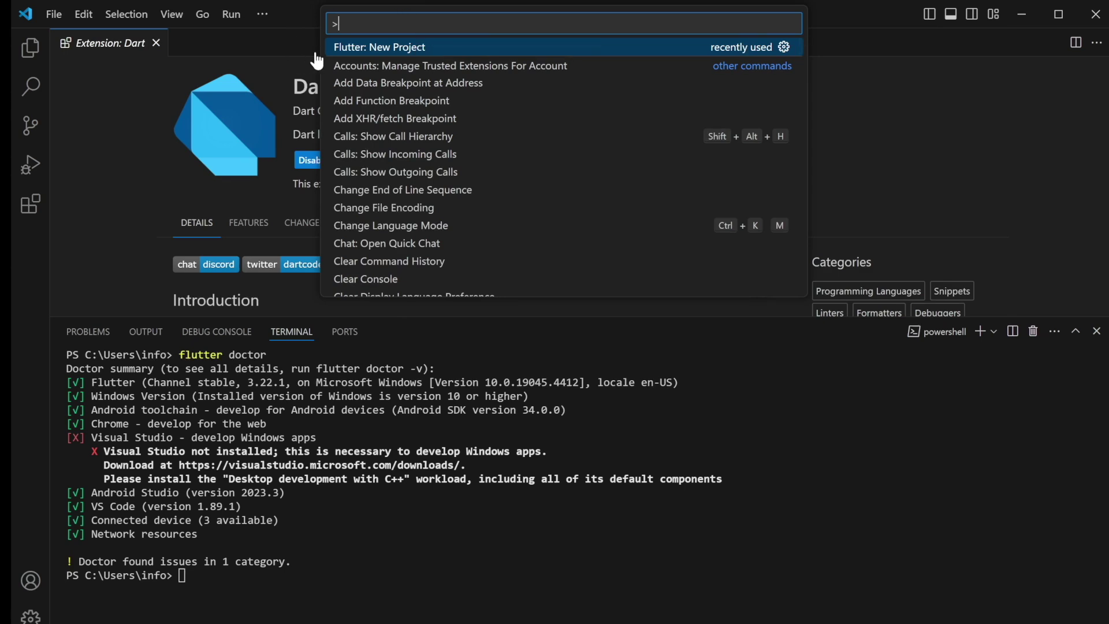
text(Flutter)
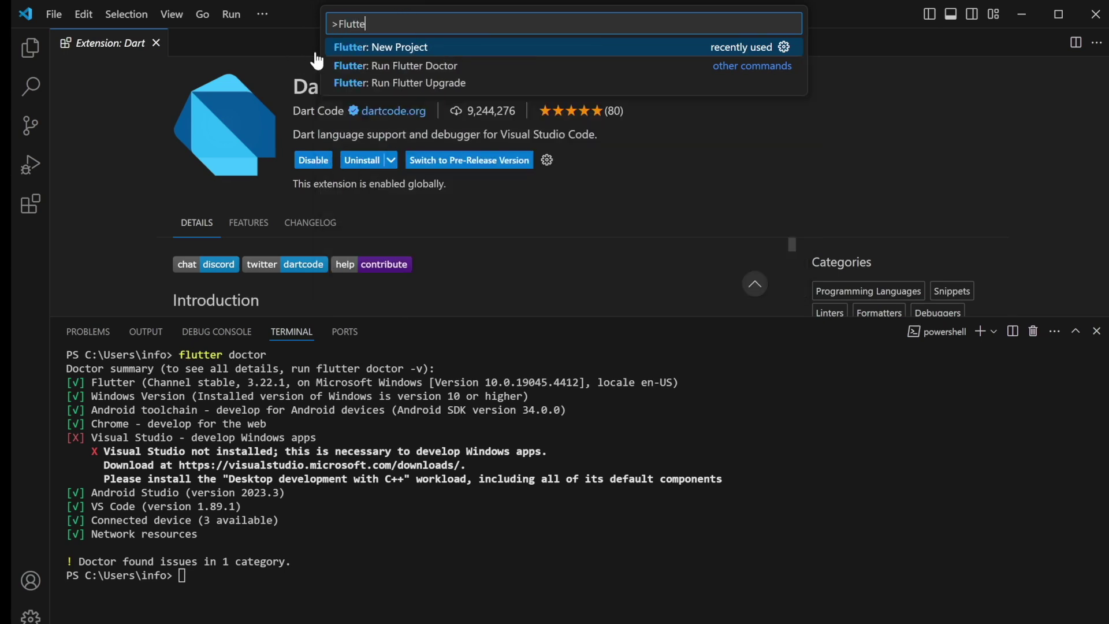
click(466, 54)
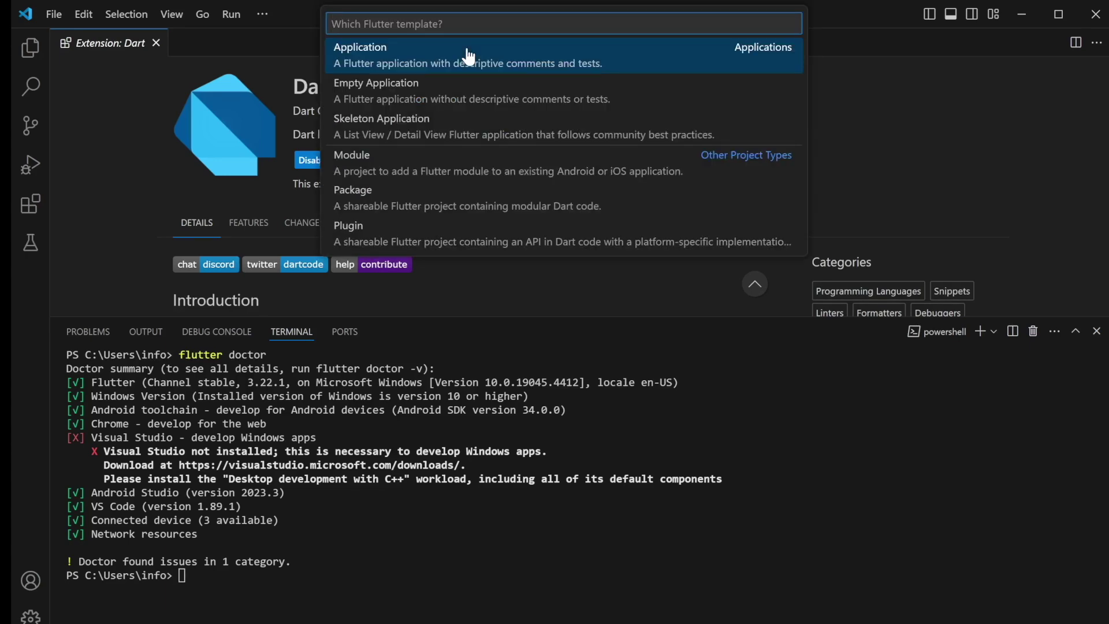
click(398, 60)
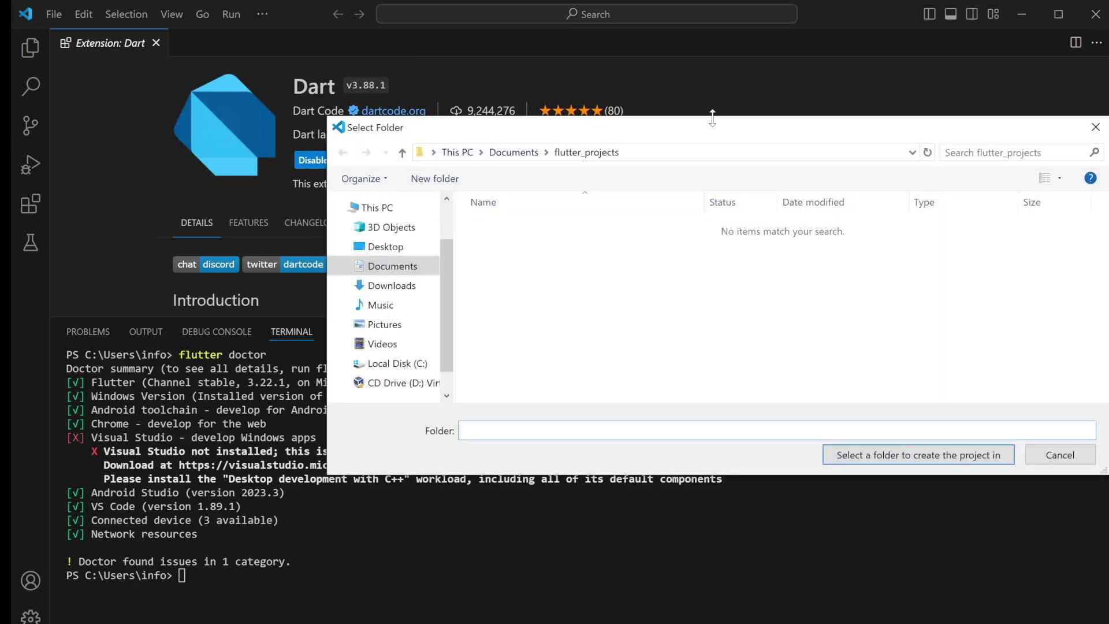
Choose Documents\flutter_projects as the parent folder for the new Flutter project
drag(729, 129, 534, 122)
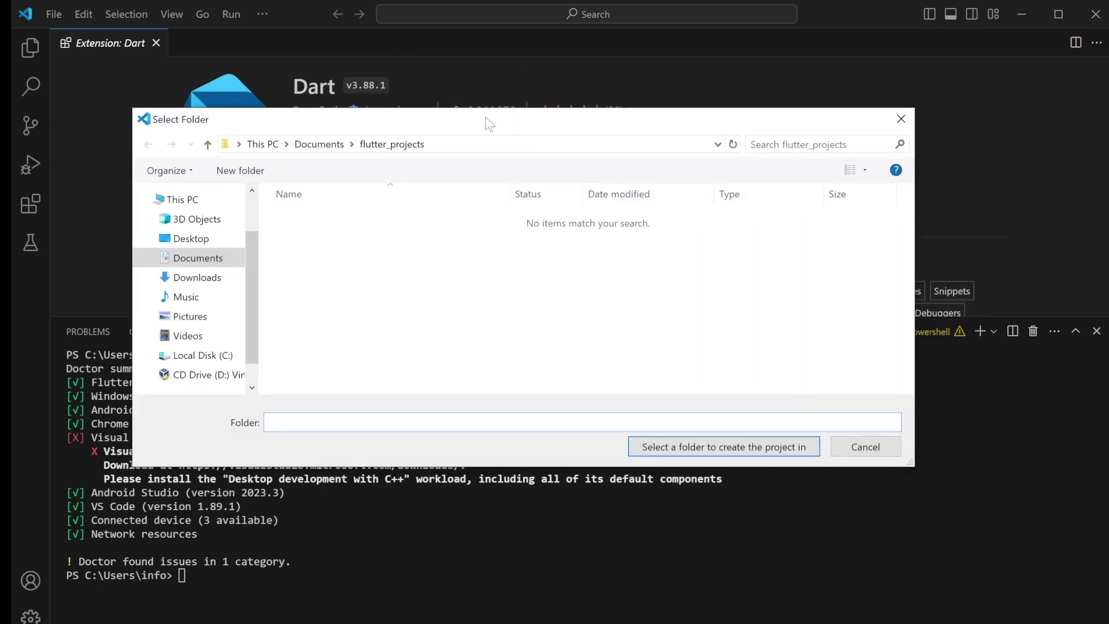
click(216, 262)
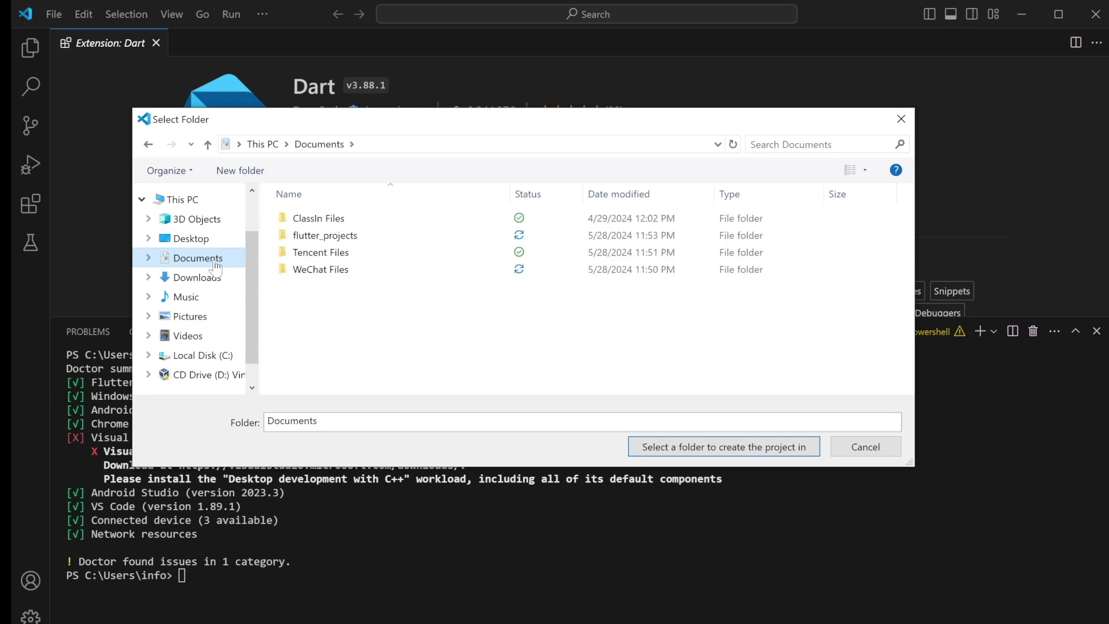
click(351, 237)
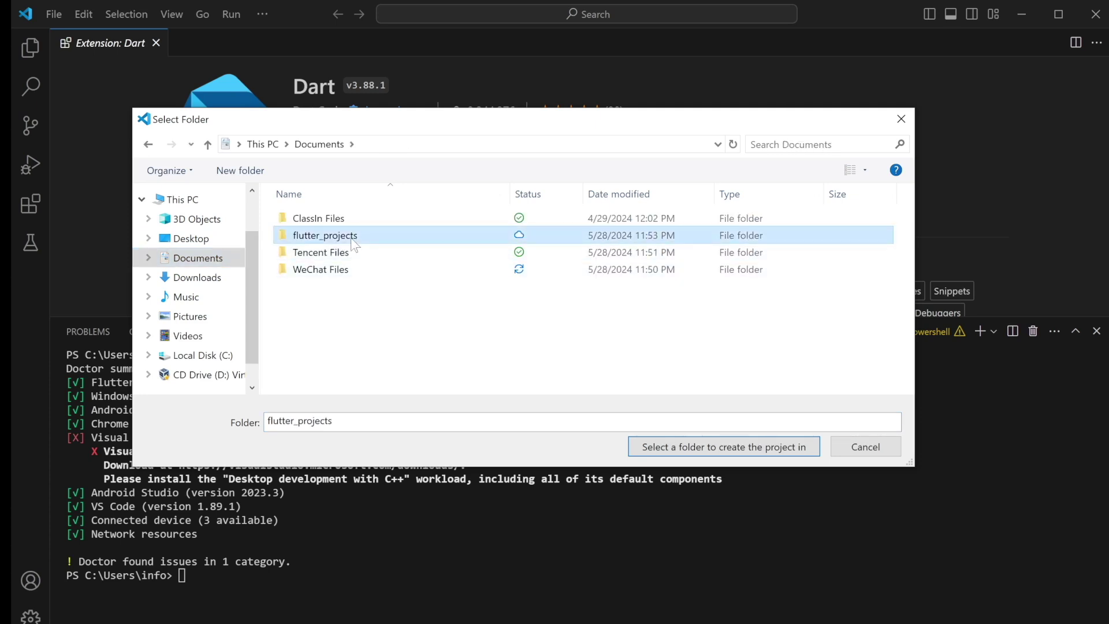
click(690, 446)
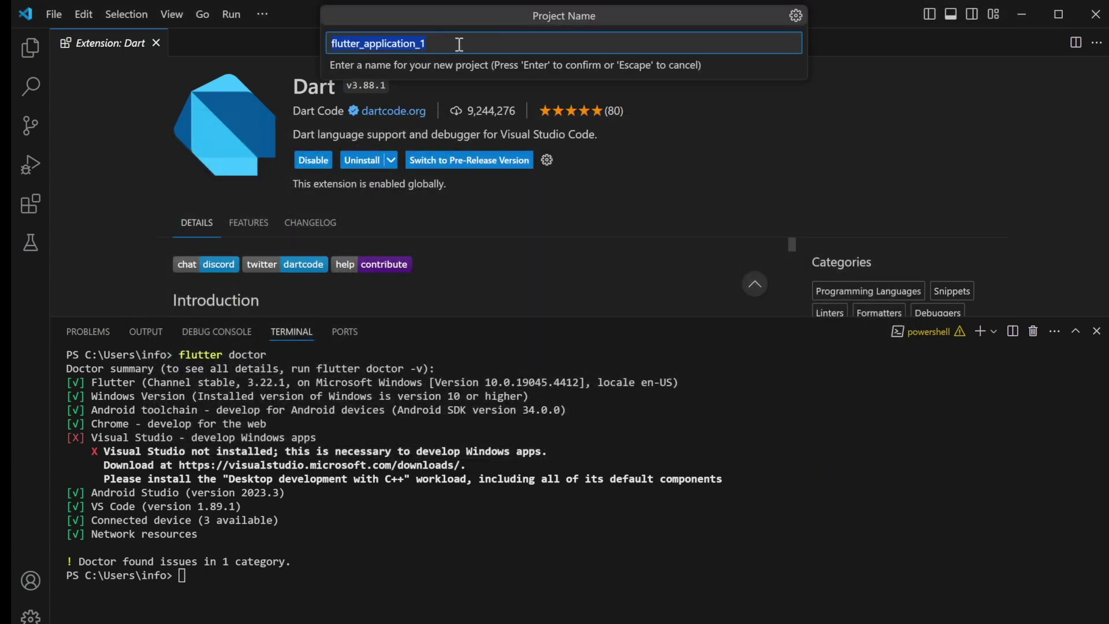
Replace the default project name with ticket_app and create the project
key(BackSpace)
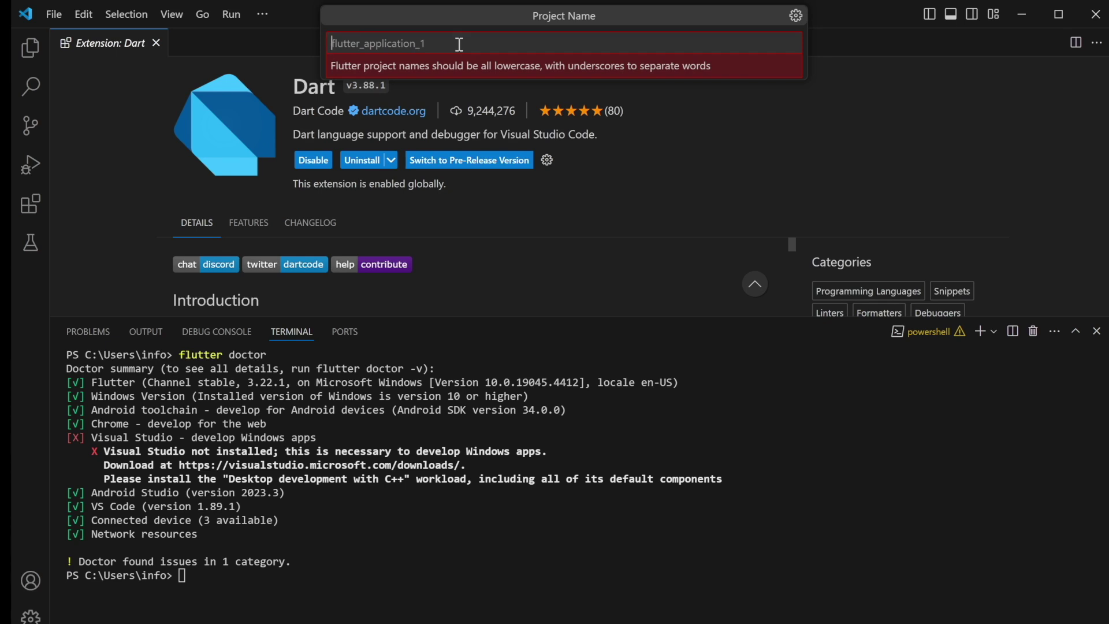
text(ticket_app)
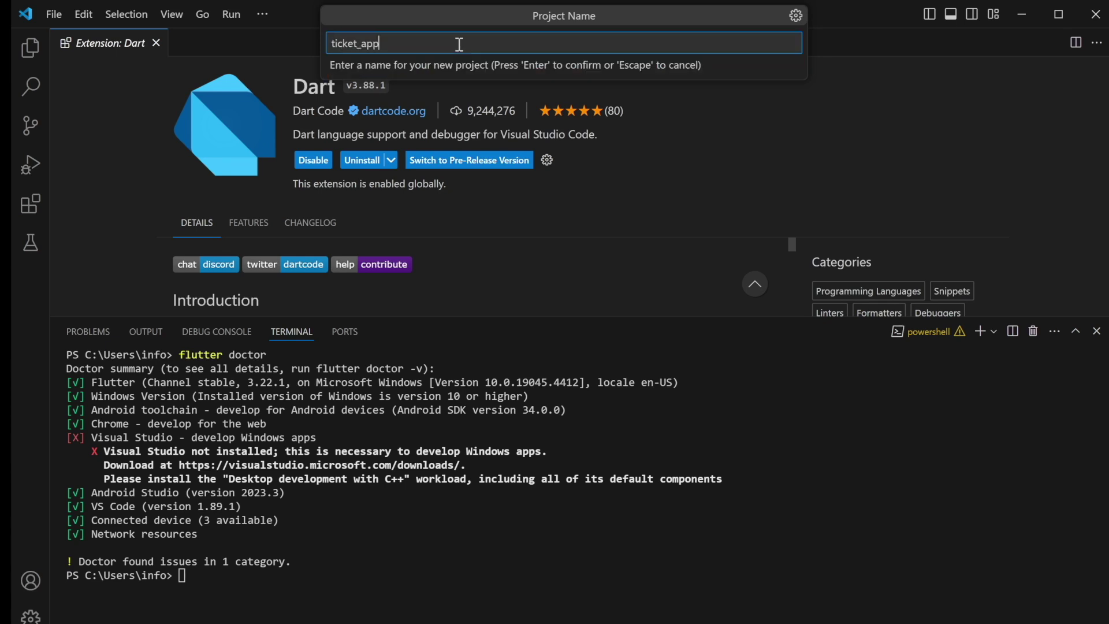
key(Return)
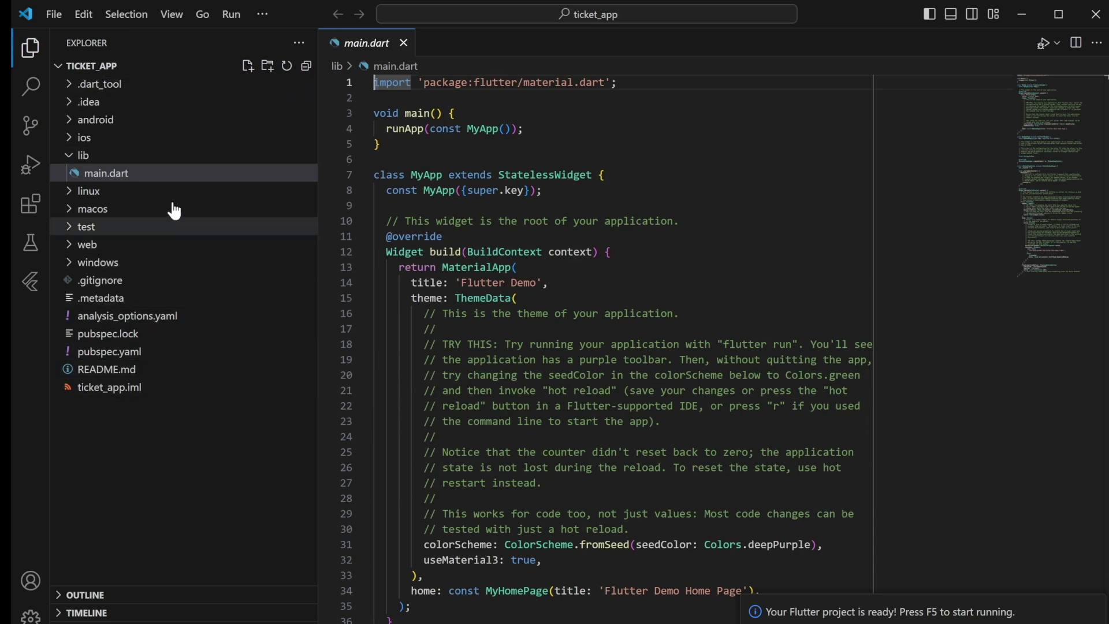
Pin main.dart as a permanent tab and scroll through the default counter demo code
double_click(172, 175)
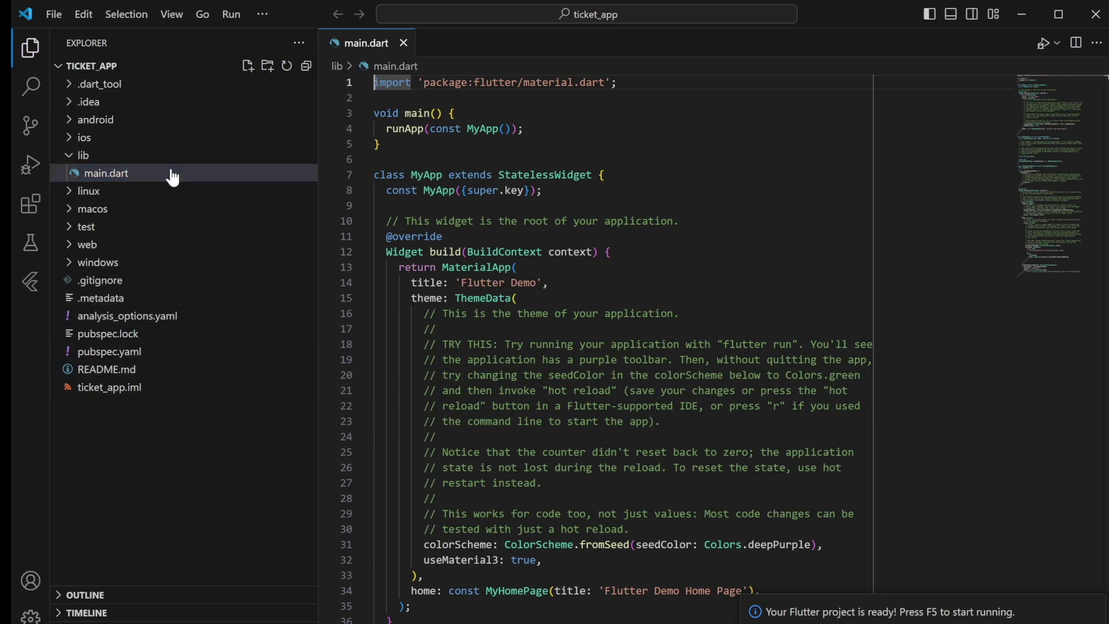
click(580, 298)
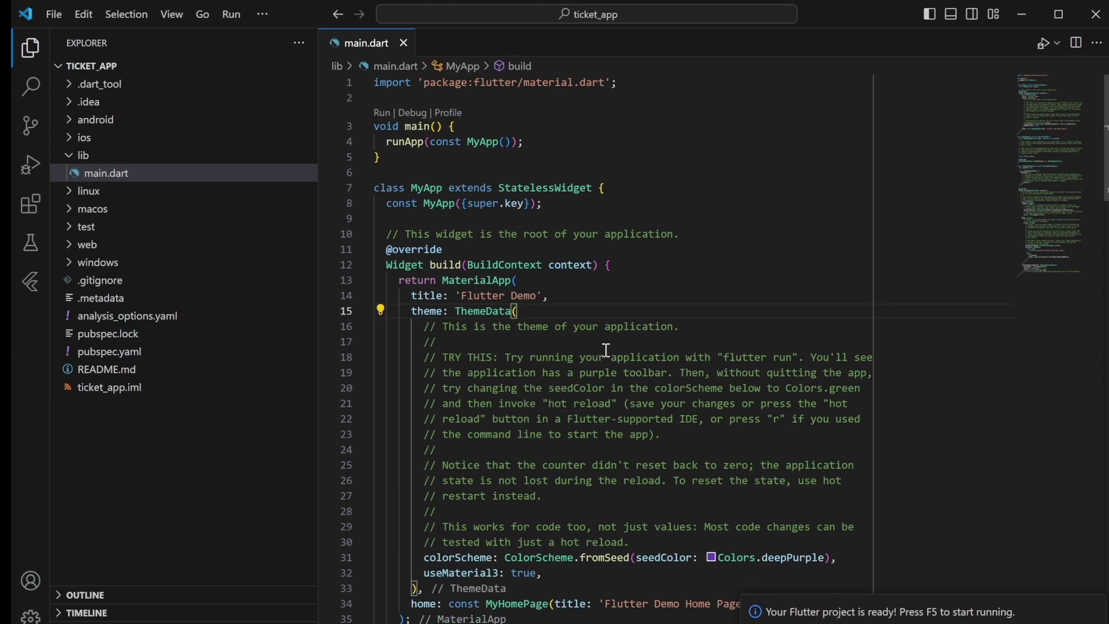
scroll(606, 349, down, 6)
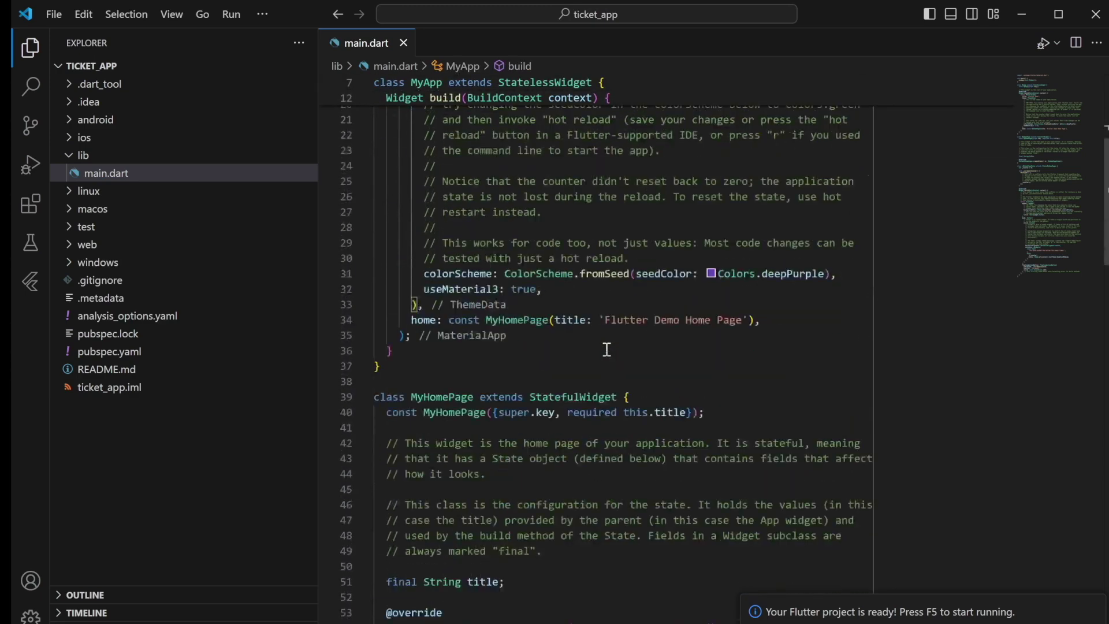
scroll(607, 349, up, 6)
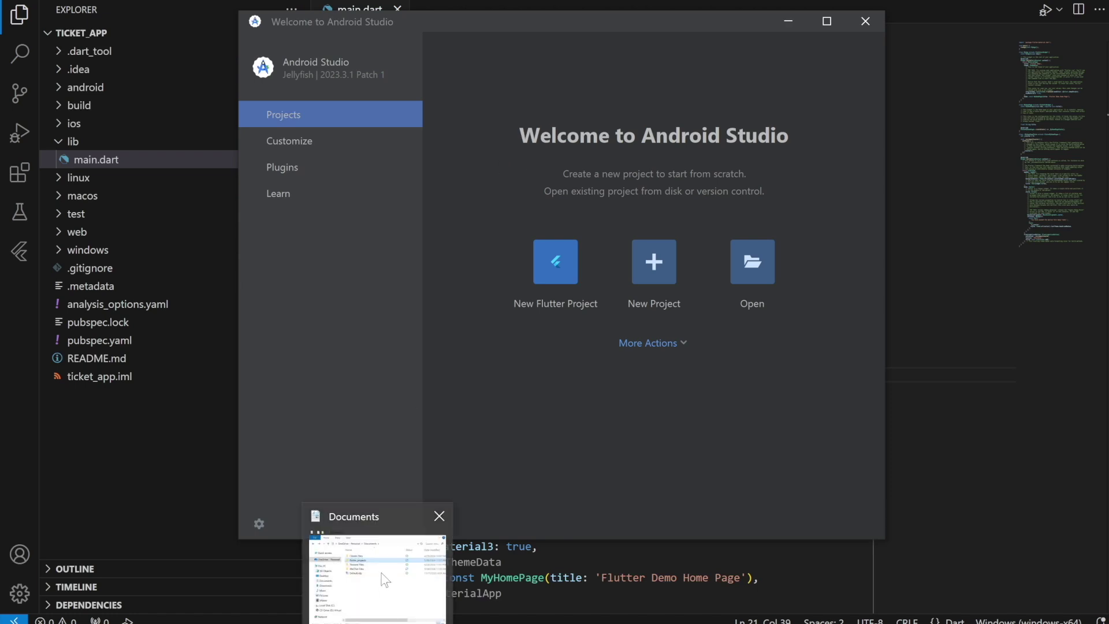
Open ticket_app in Android Studio by dragging its folder from Documents\flutter_projects onto the Welcome window
click(375, 564)
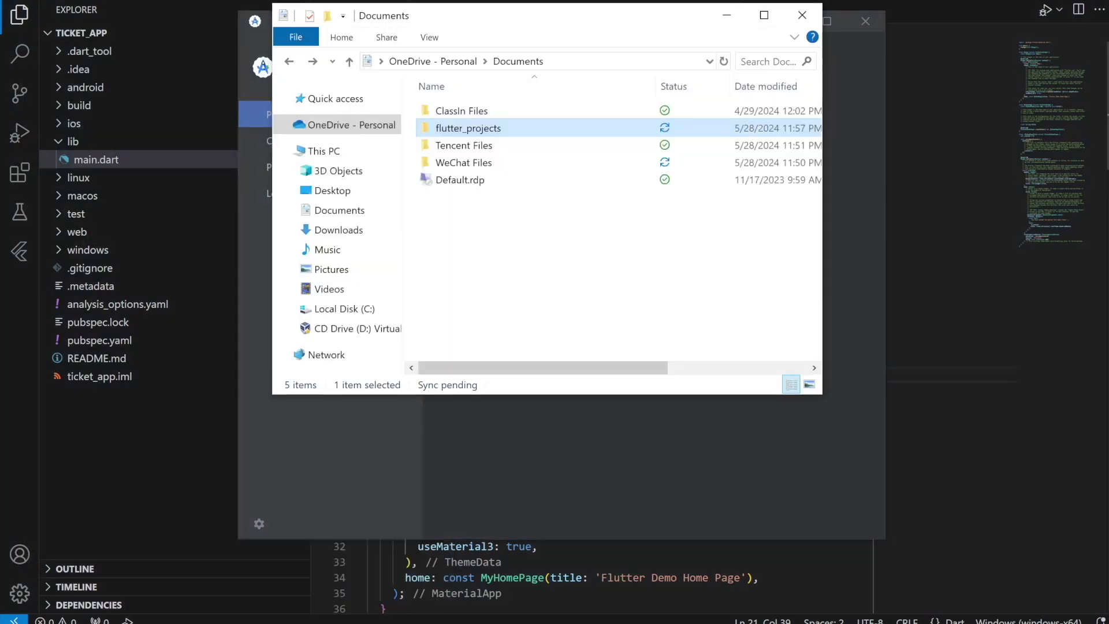
click(346, 219)
drag(570, 19, 931, 42)
click(848, 144)
double_click(848, 142)
click(849, 124)
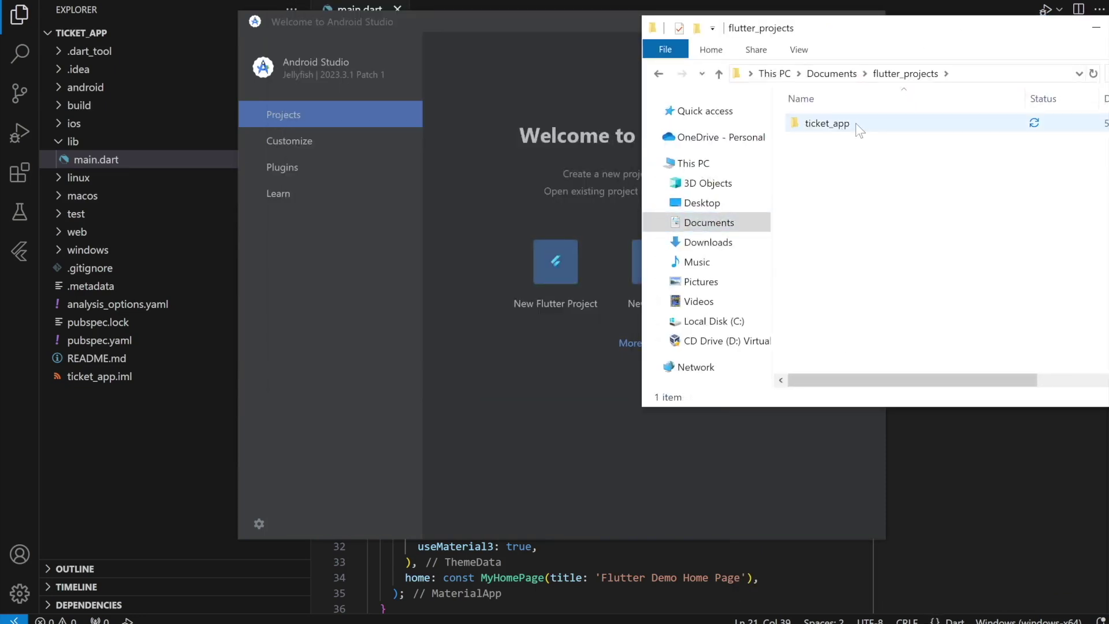
drag(876, 123, 552, 373)
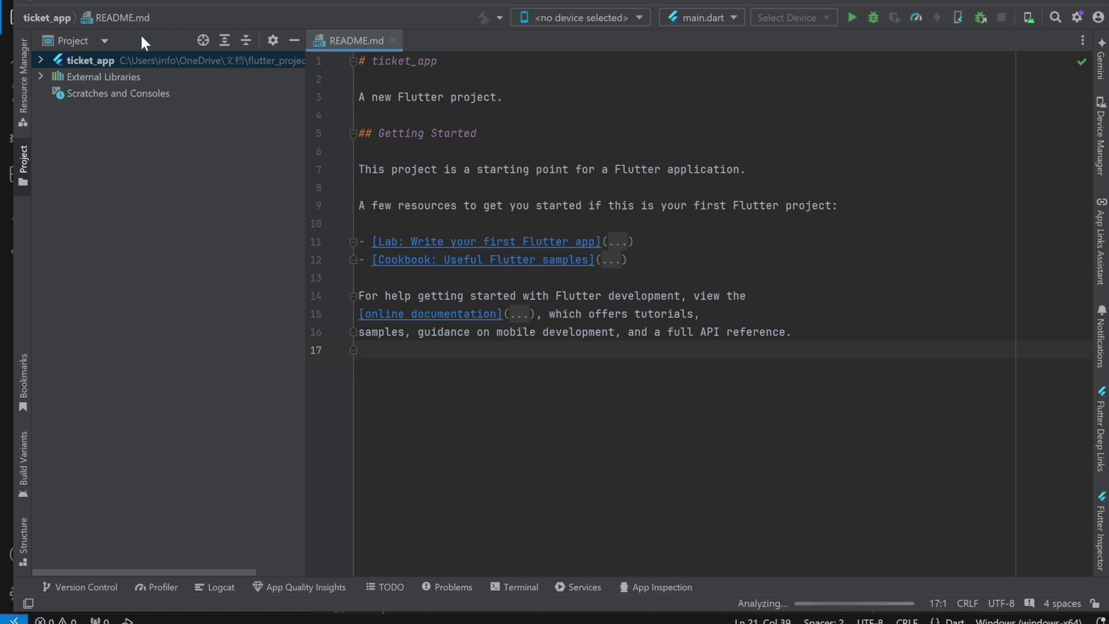
Switch to the Project view, expand ticket_app and lib, and open main.dart
click(105, 40)
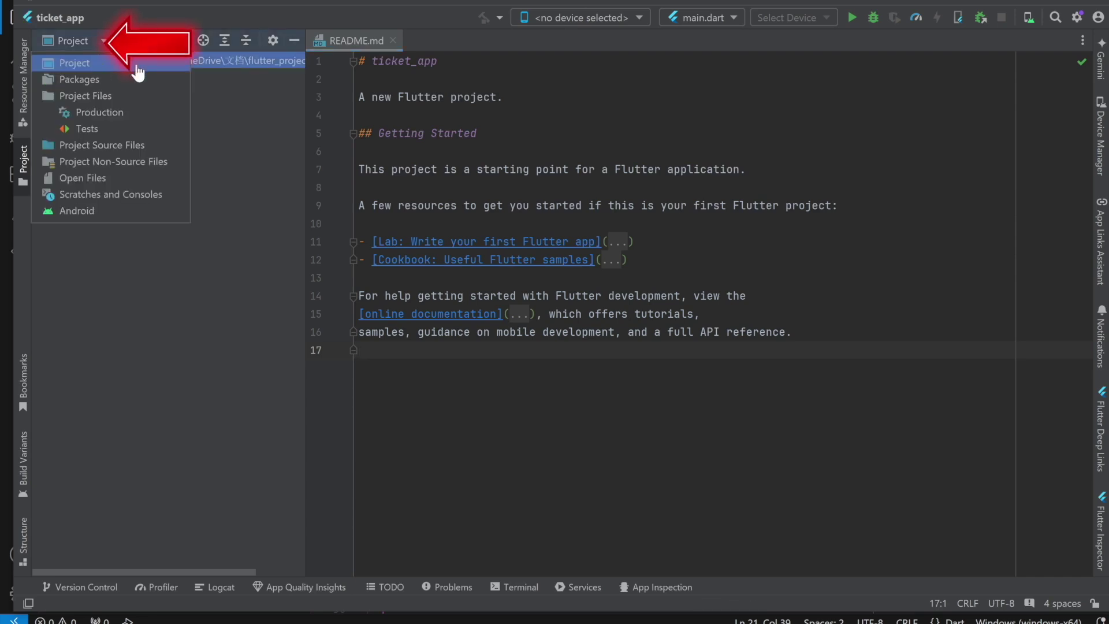
click(87, 60)
click(40, 60)
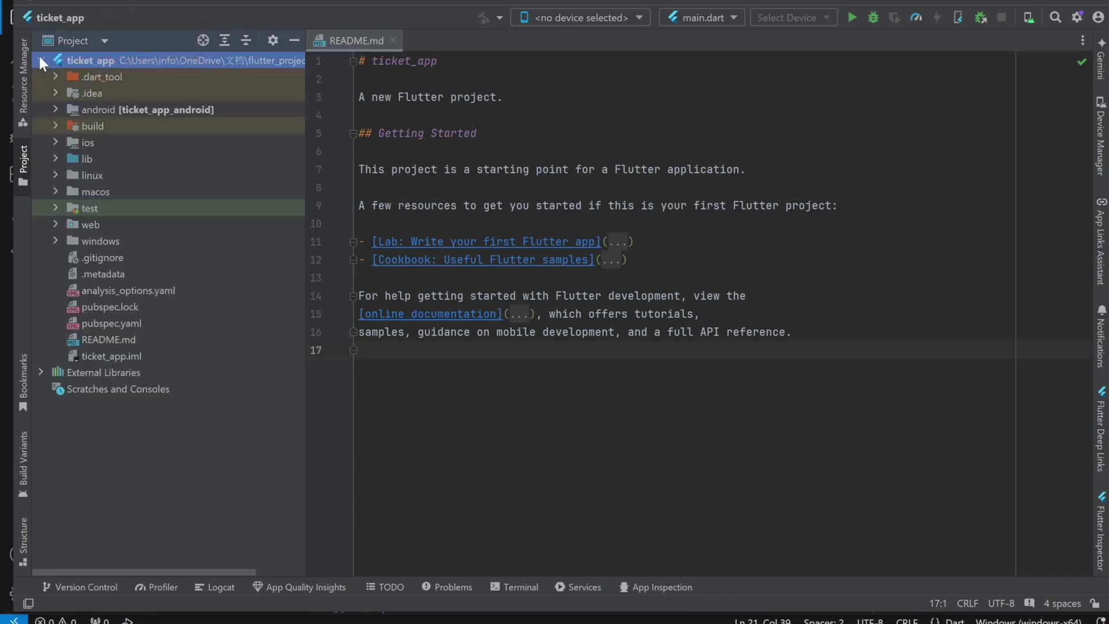
click(50, 158)
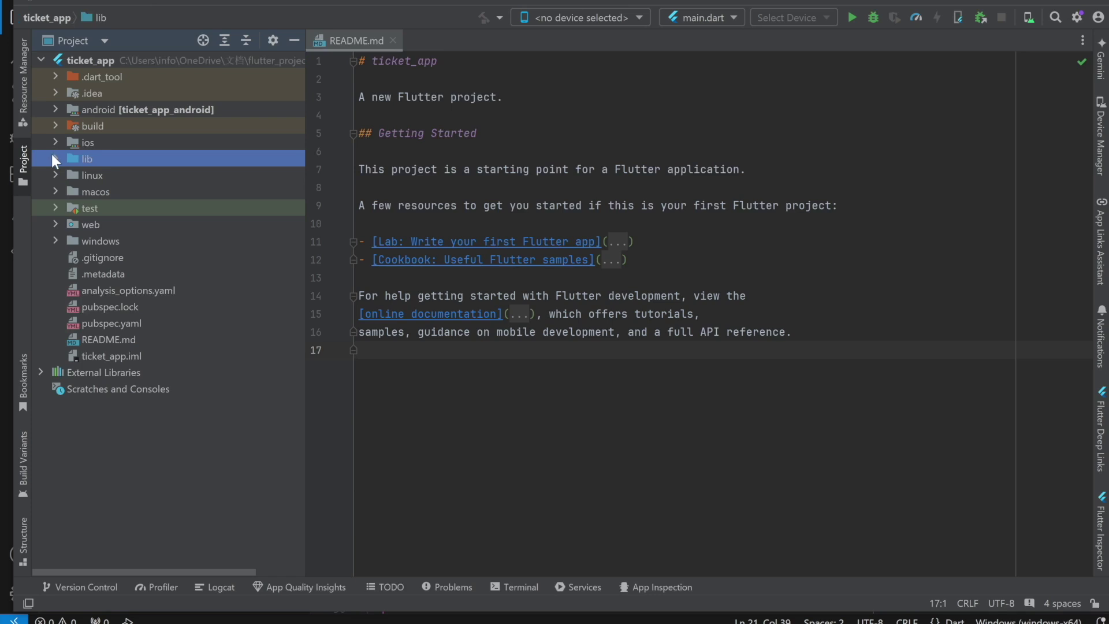
click(55, 158)
double_click(98, 175)
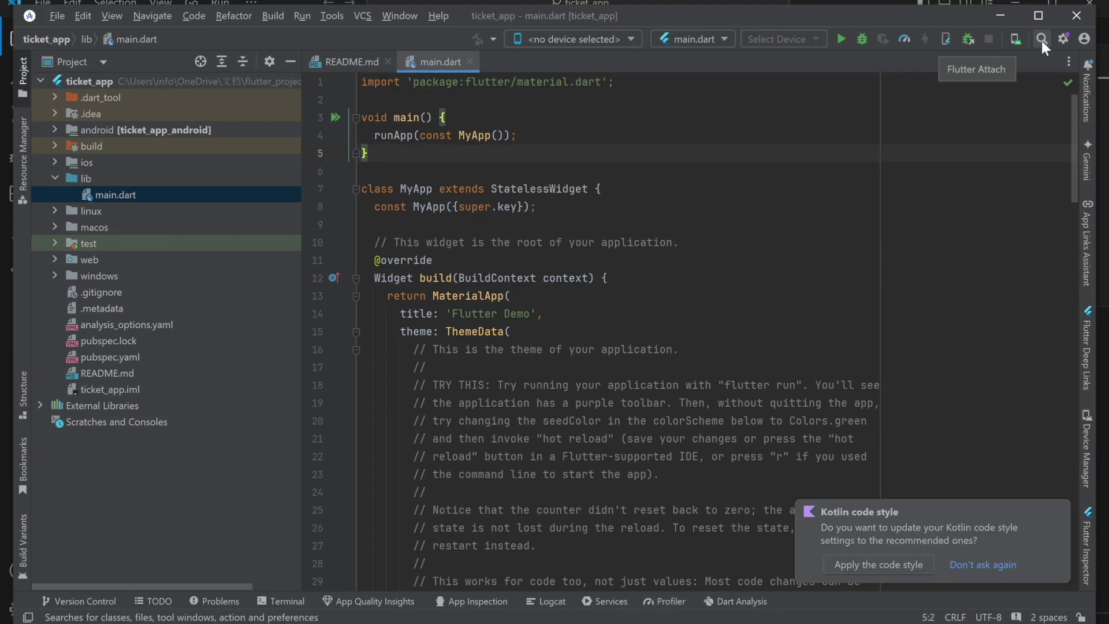
Create a new virtual device with Pixel 8 Pro phone hardware and proceed to system images
click(1015, 39)
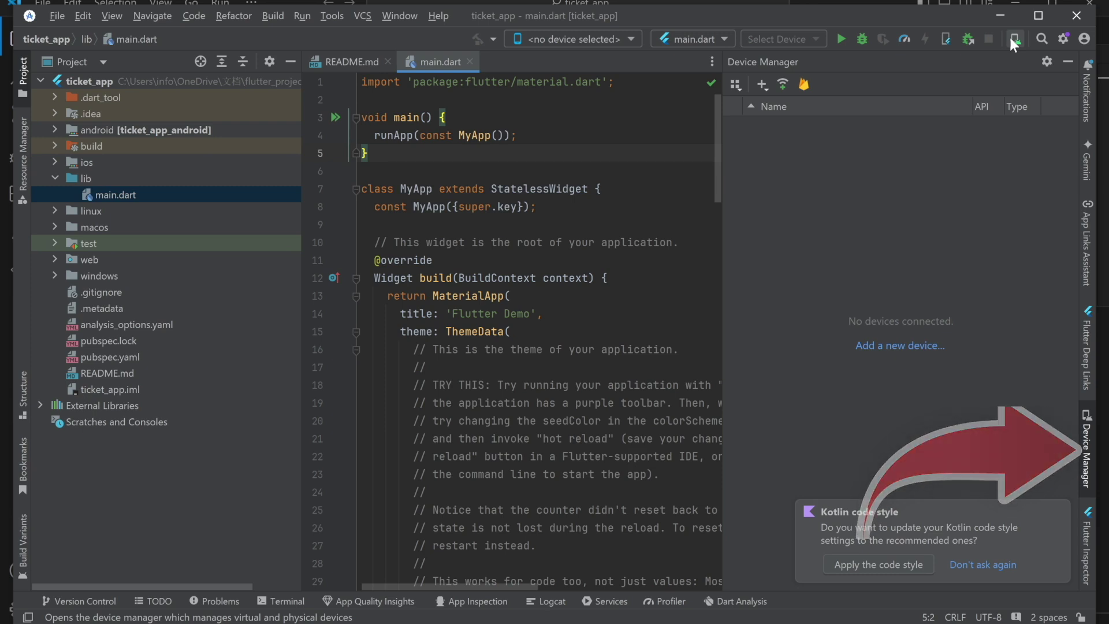
click(762, 84)
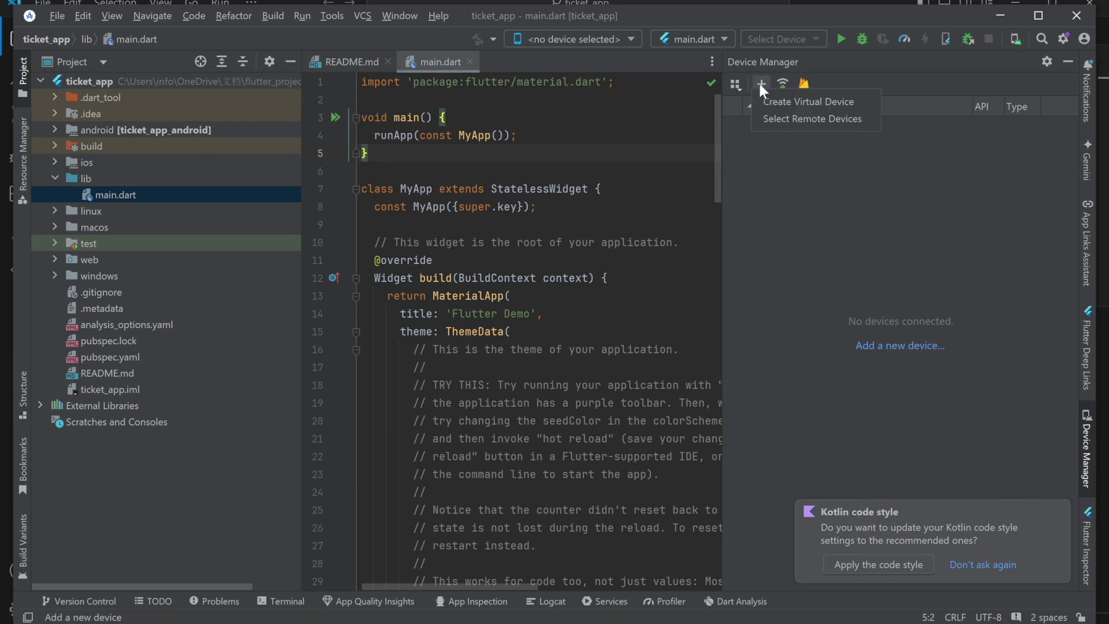
click(788, 106)
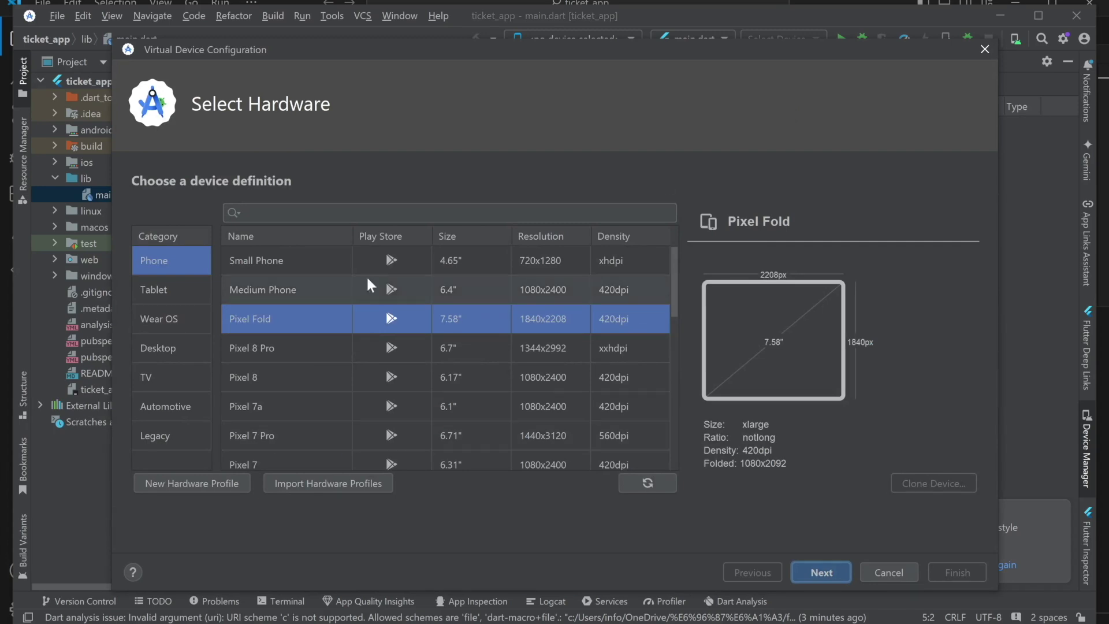
click(363, 349)
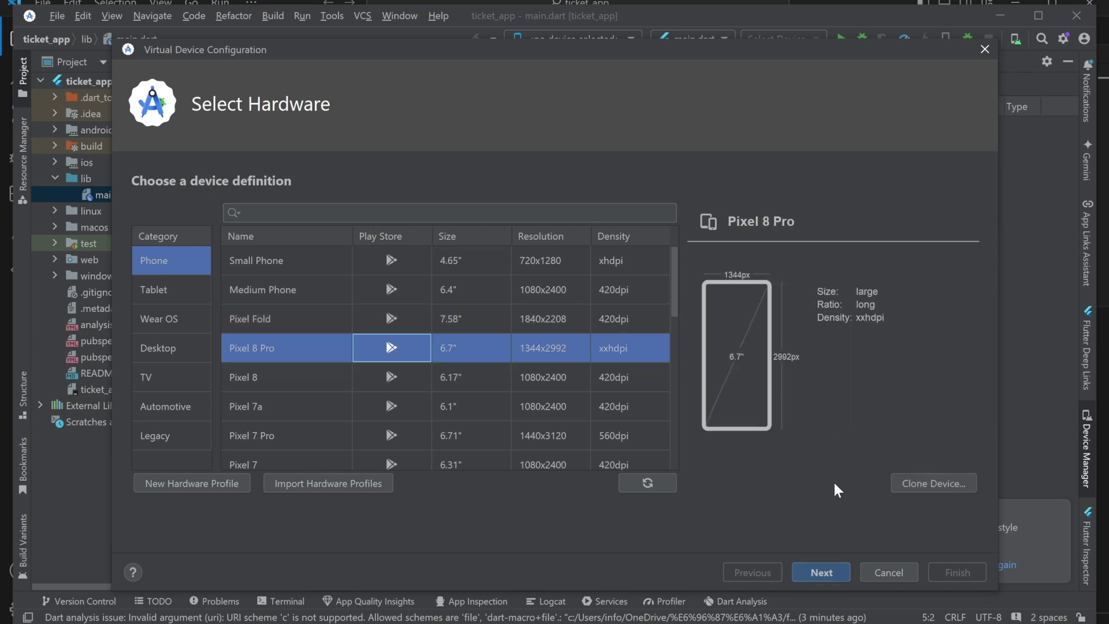
click(818, 573)
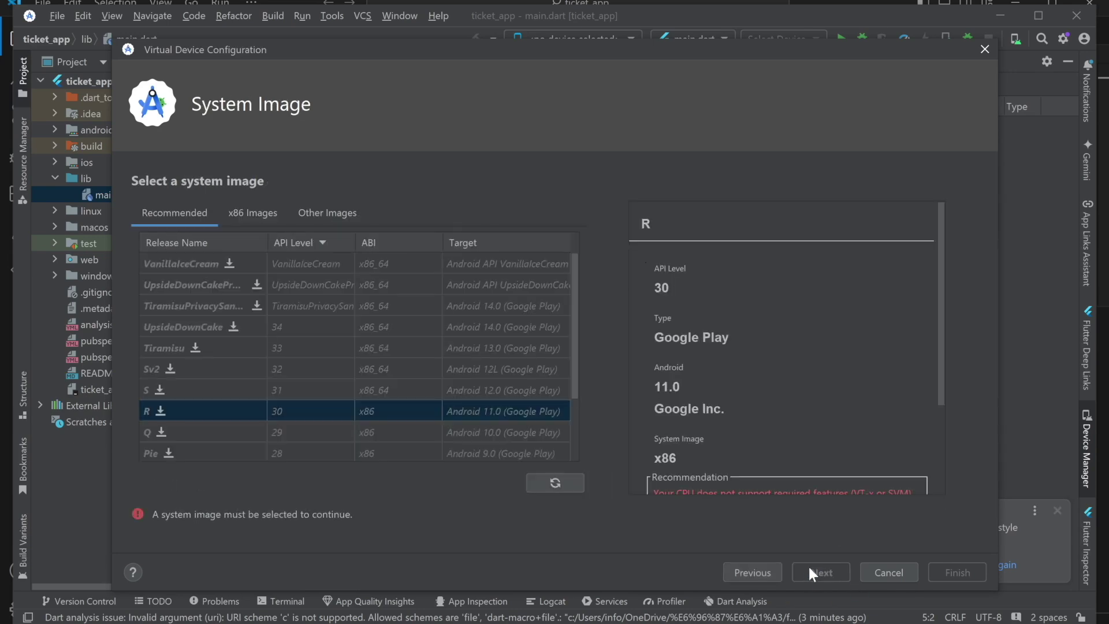
Download the R (API 30) Google Play x86 system image
scroll(698, 407, down, 3)
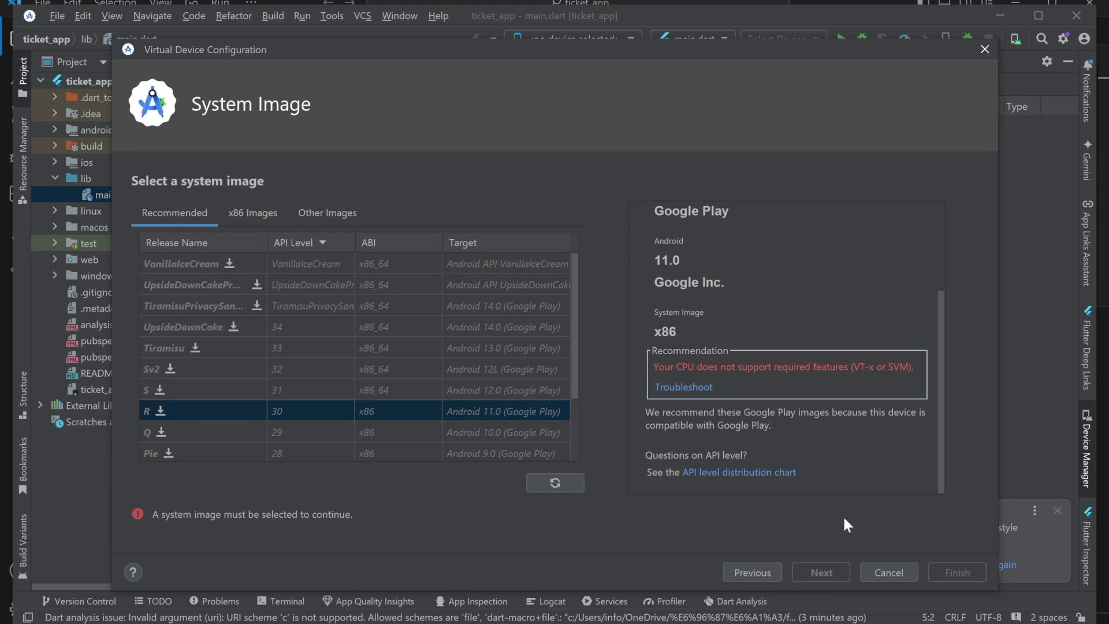
click(162, 411)
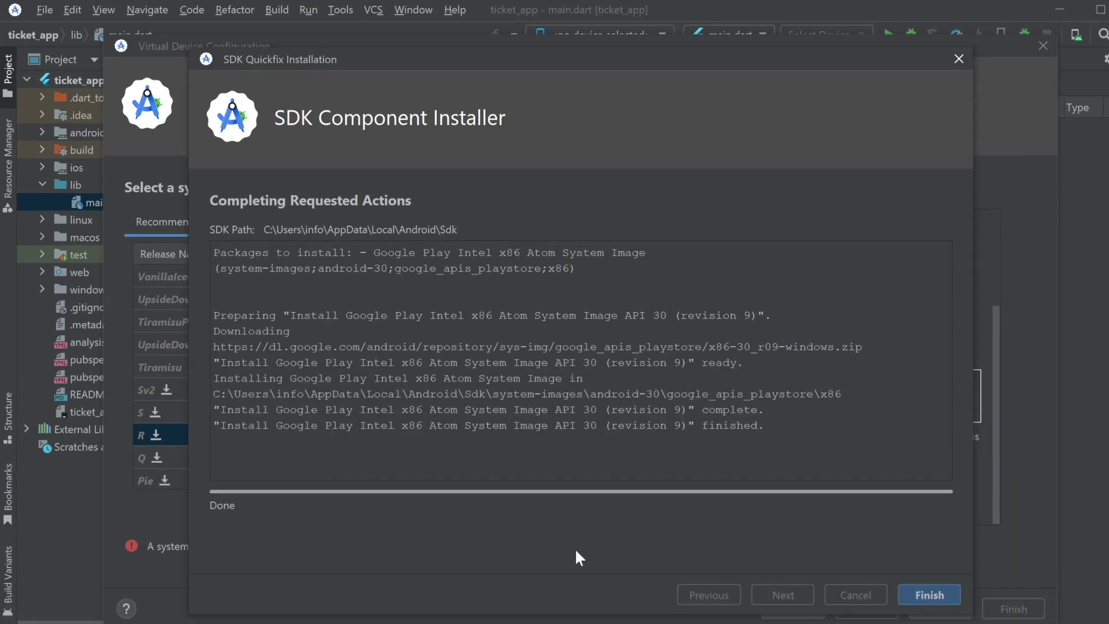
Close the finished installer, select the R API 30 image and continue to verification
click(932, 590)
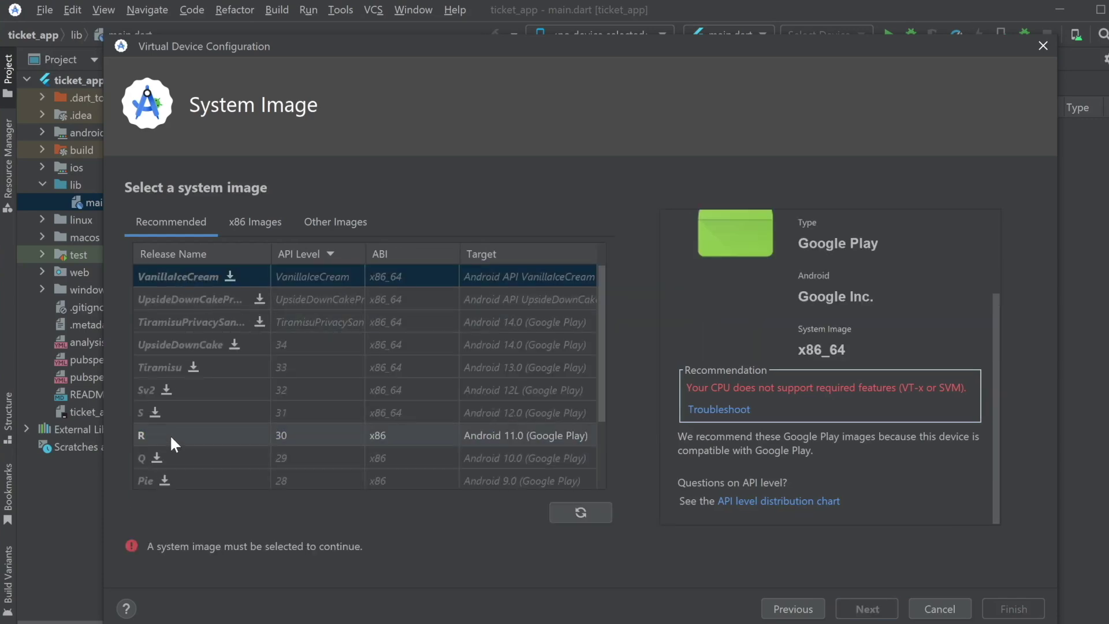
click(173, 442)
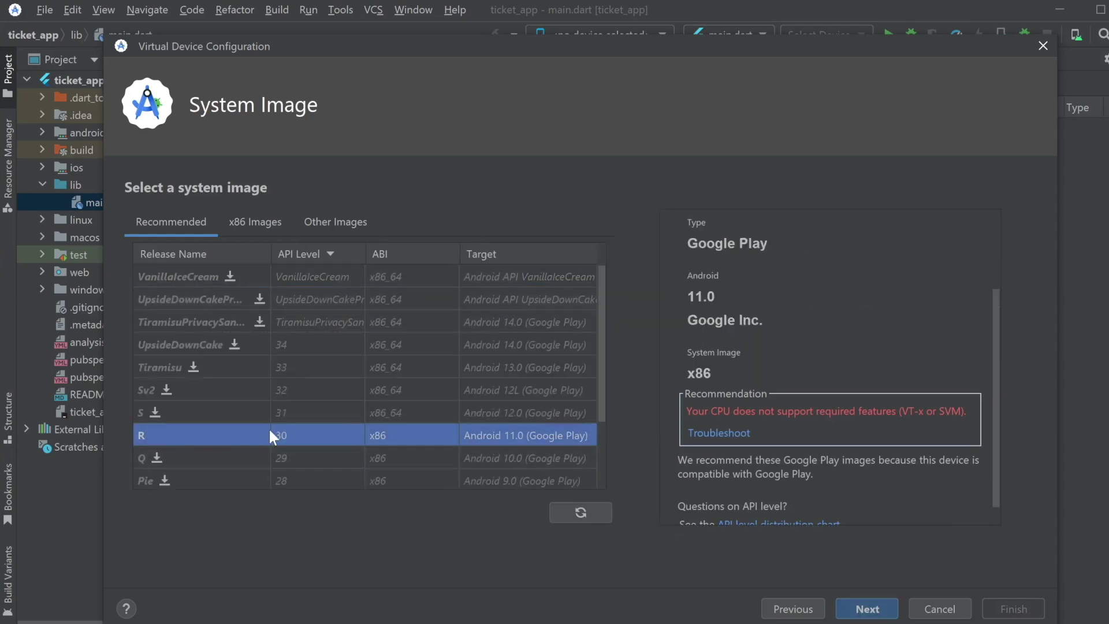
click(870, 612)
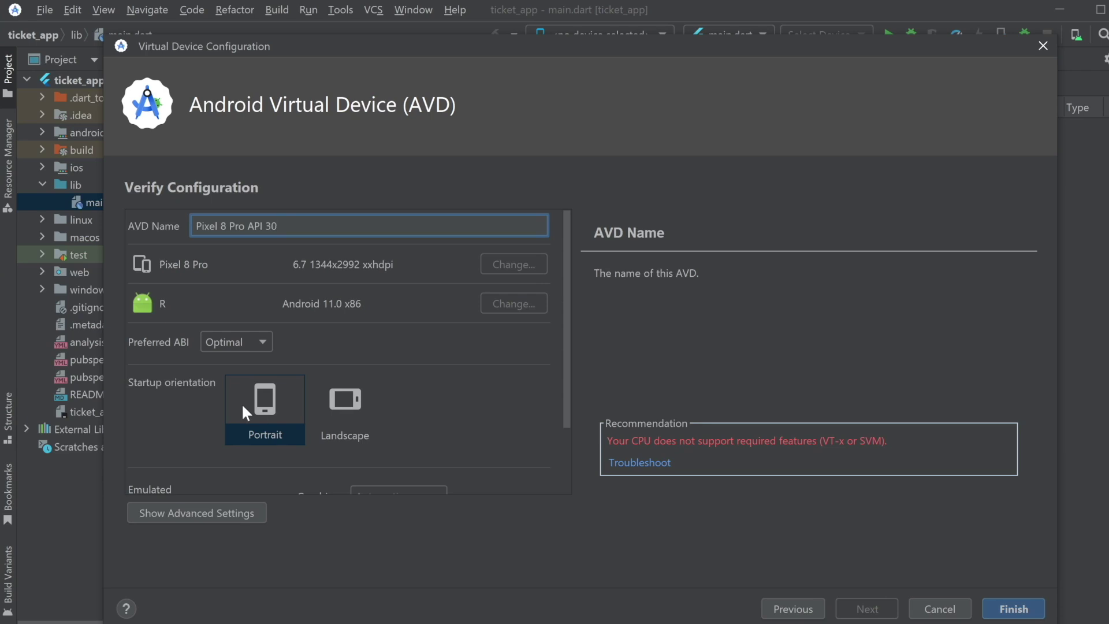
Finish the virtual device and launch the Pixel 6a API 30 emulator
click(1019, 611)
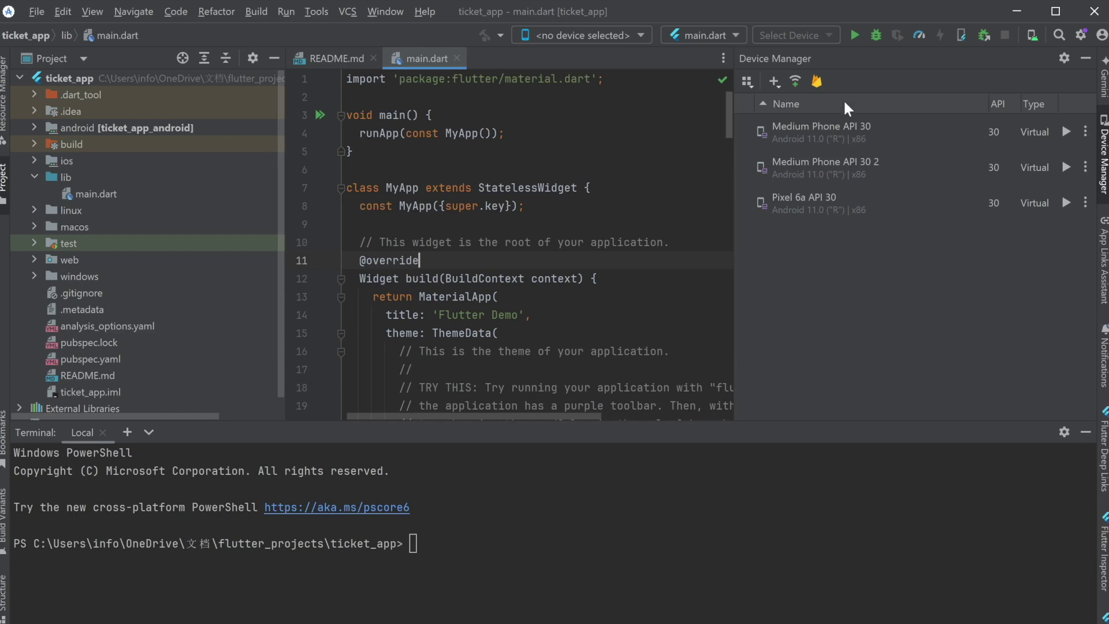
click(1067, 203)
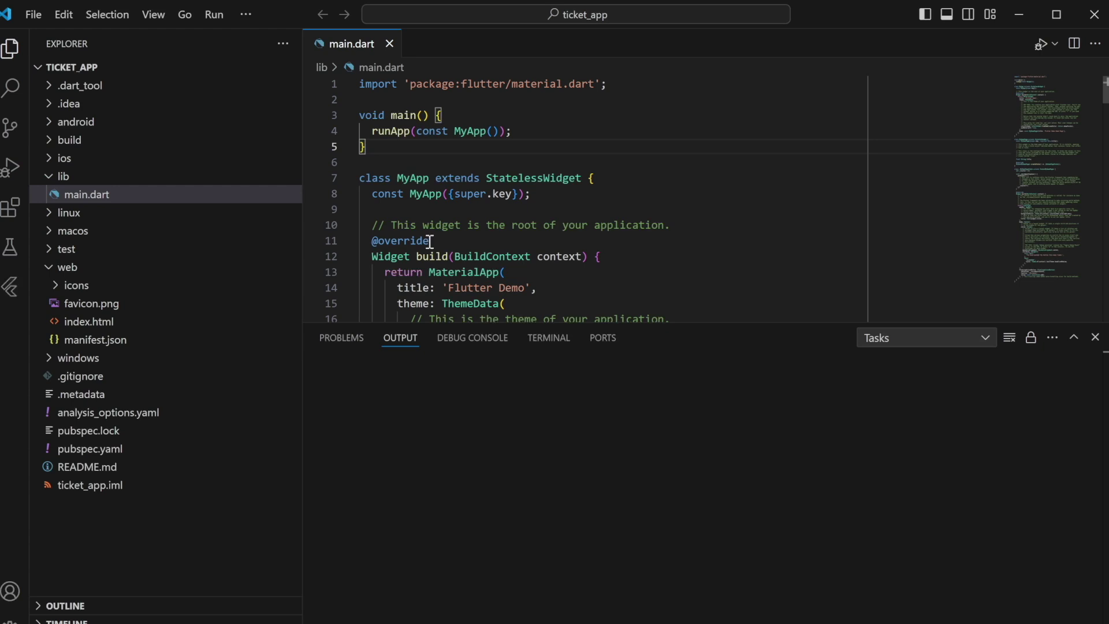
Run the app without debugging, targeting the Pixel 6a API 30 emulator
click(215, 13)
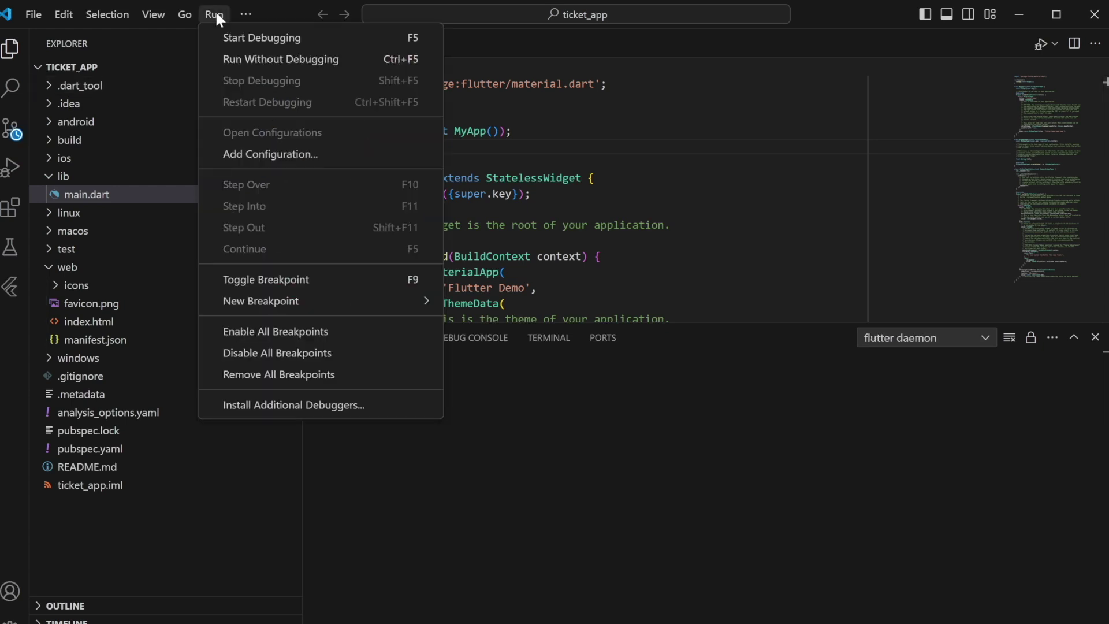
click(226, 60)
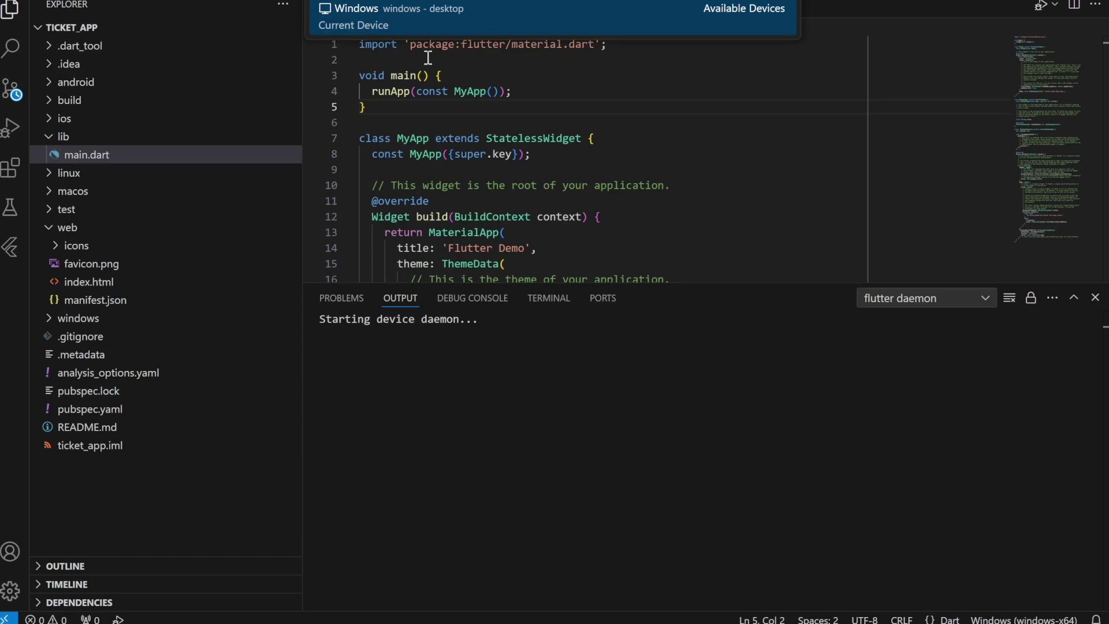
click(993, 619)
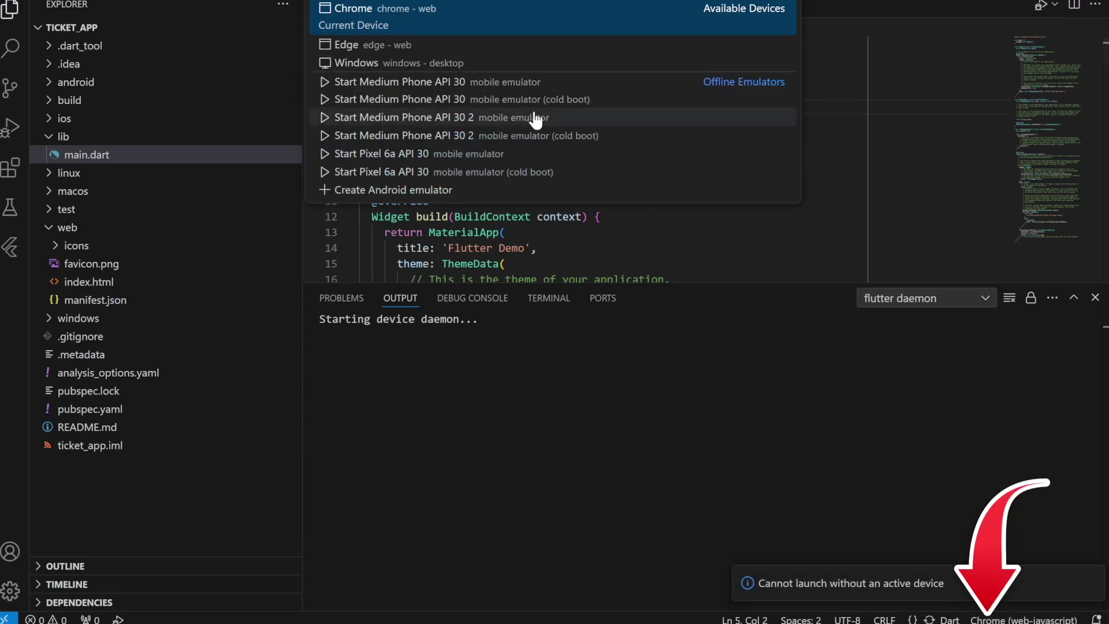
click(491, 154)
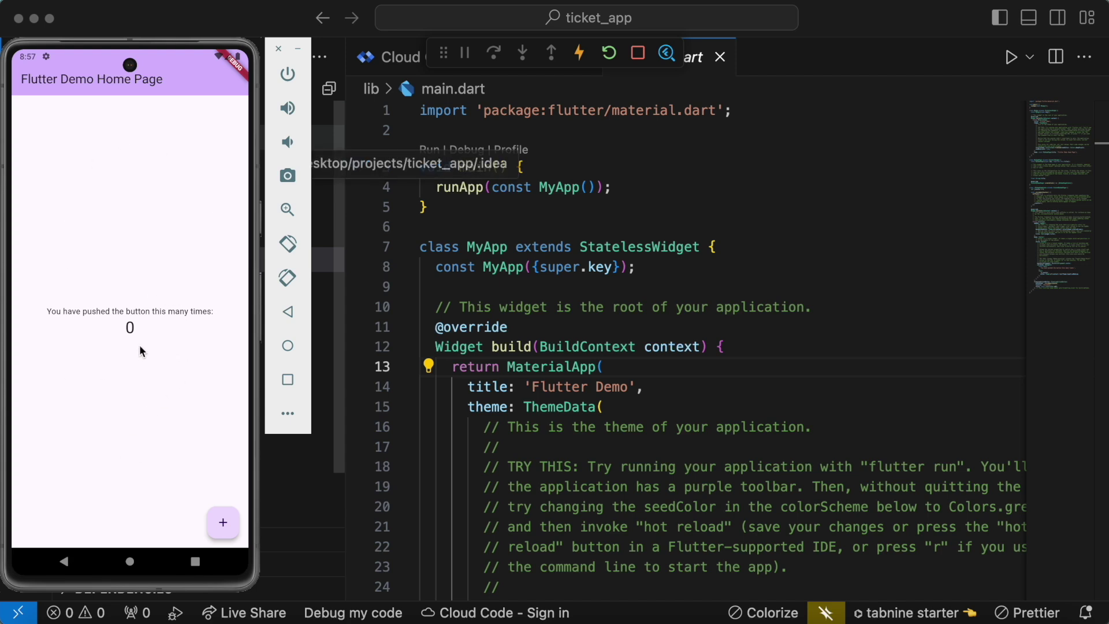
Increment the Flutter Demo Home Page counter to 5 with the floating + button
click(223, 527)
click(222, 527)
click(223, 527)
click(223, 527)
click(222, 527)
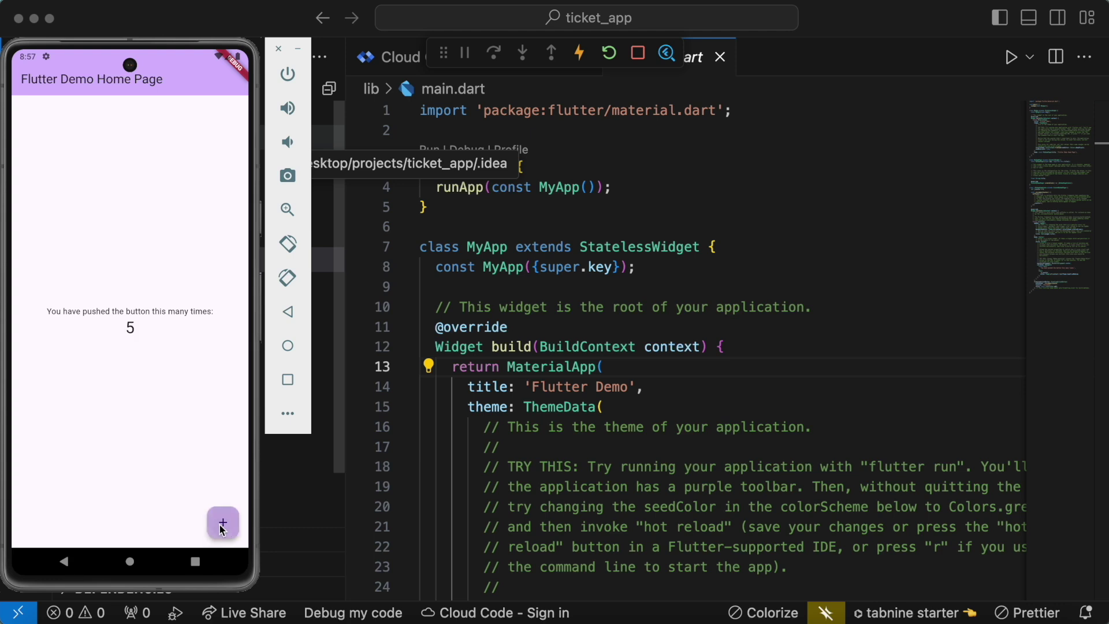